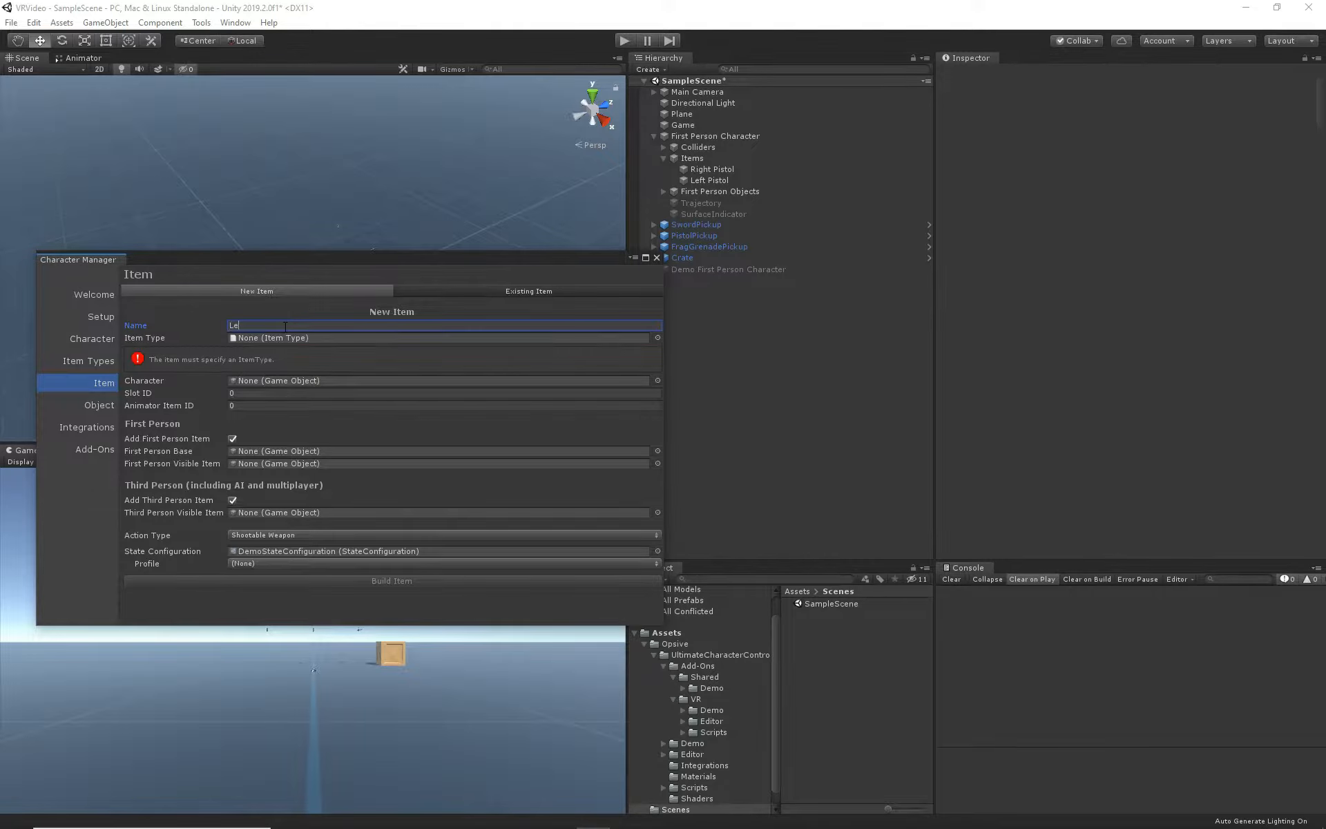
- Name the new item Right Sword and set its item type to Sword
type("ft Ho")
key("BackSpace")
key("BackSpace")
key("BackSpace")
key("BackSpace")
type("Right Sword")
left_click(656, 338)
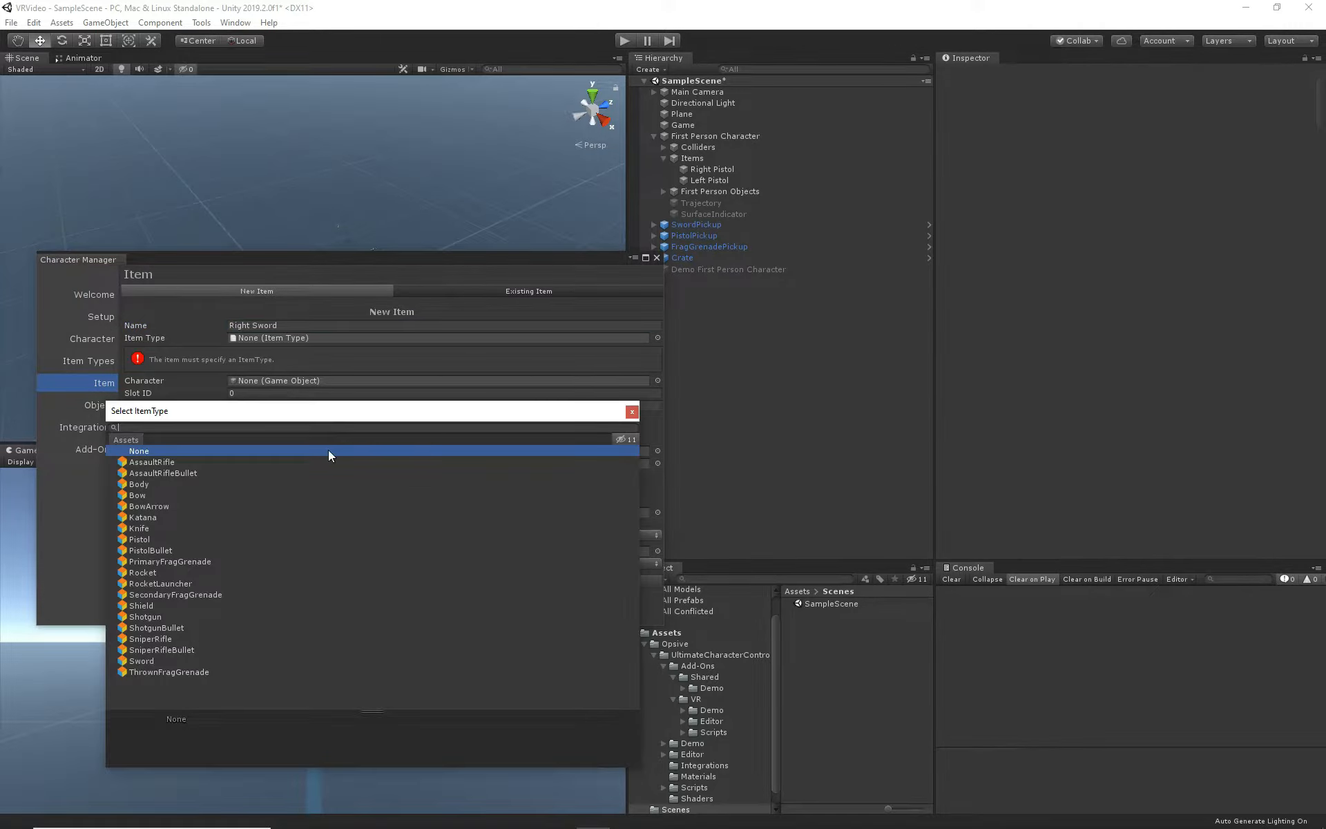
type("sw")
left_click(158, 463)
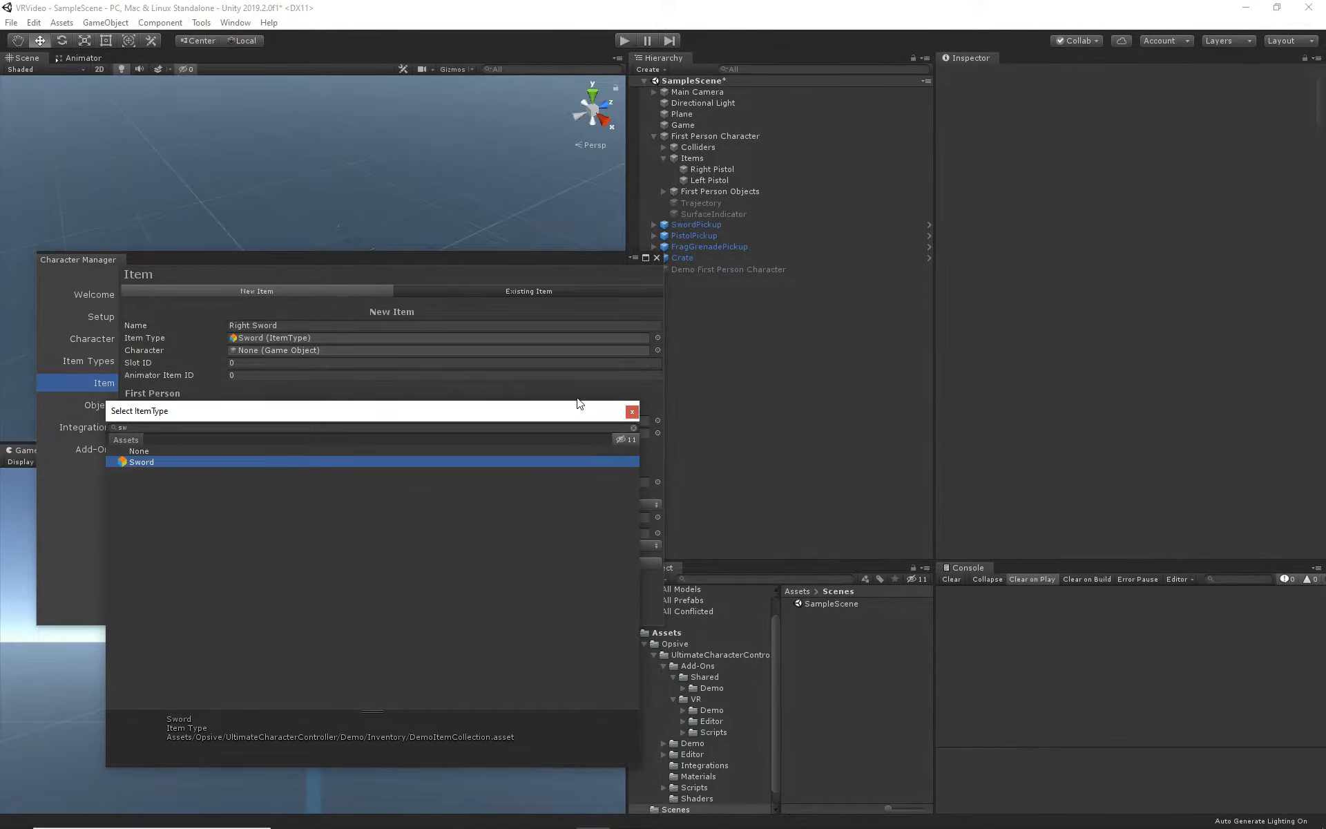
left_click(632, 411)
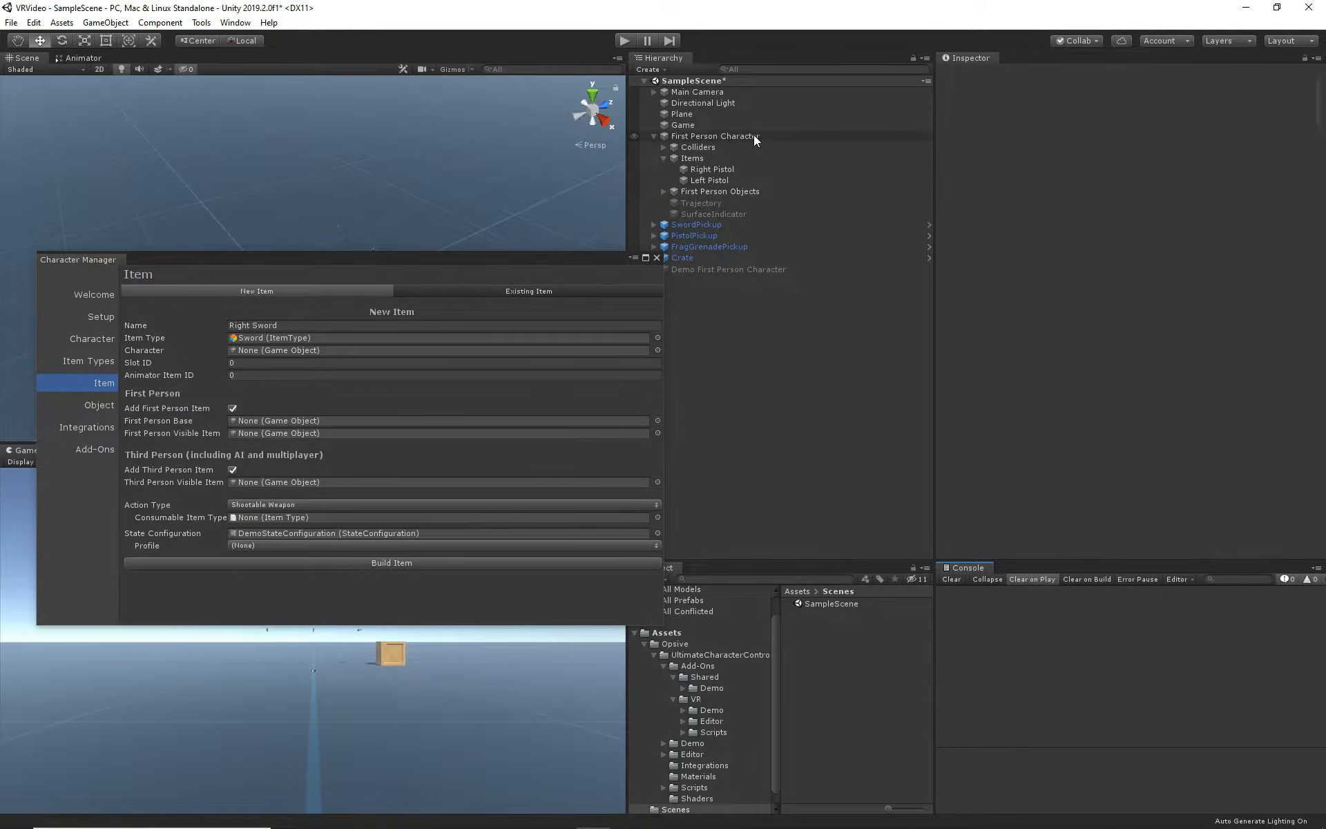
- Assign First Person Character to the item, with animator item ID 22 and without adding it to the default loadout
left_click_drag(752, 135, 330, 353)
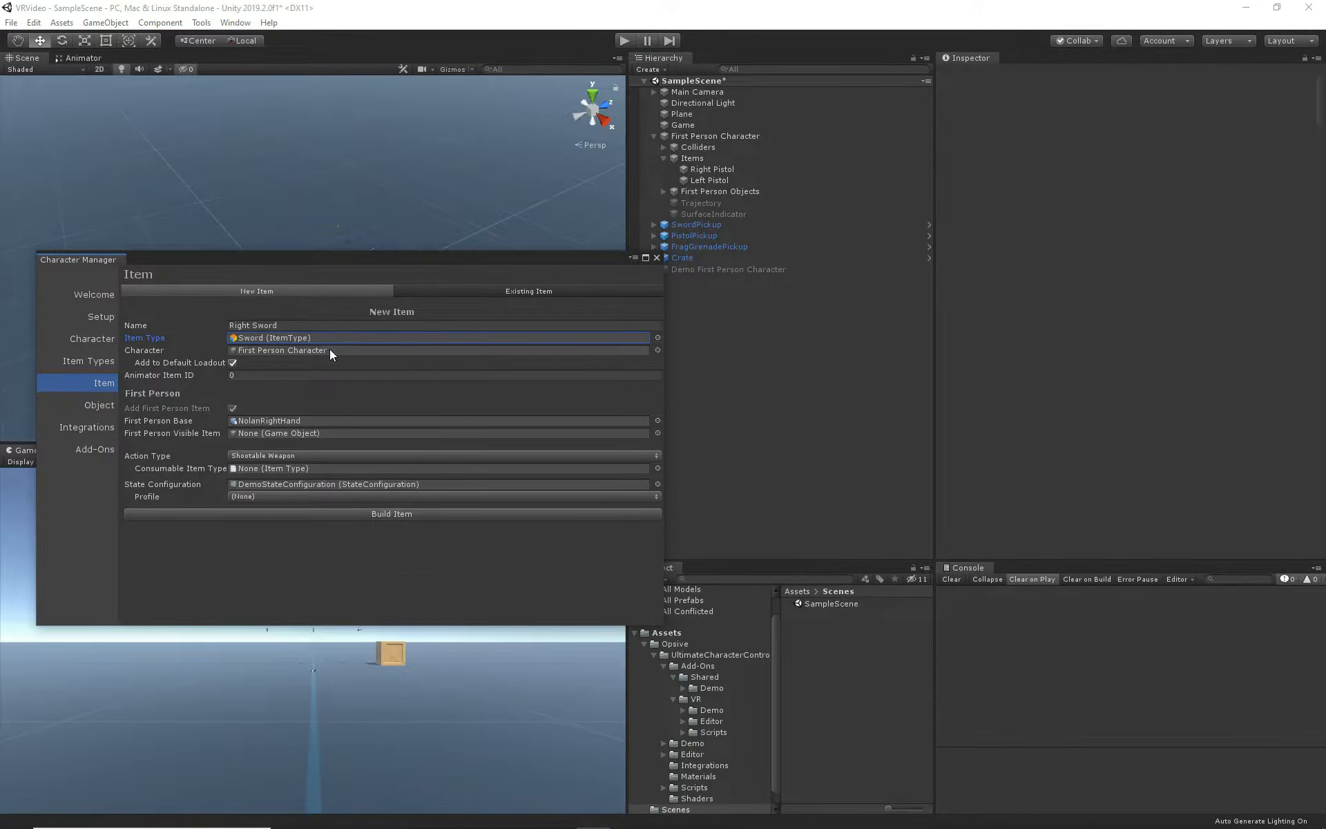
left_click(255, 376)
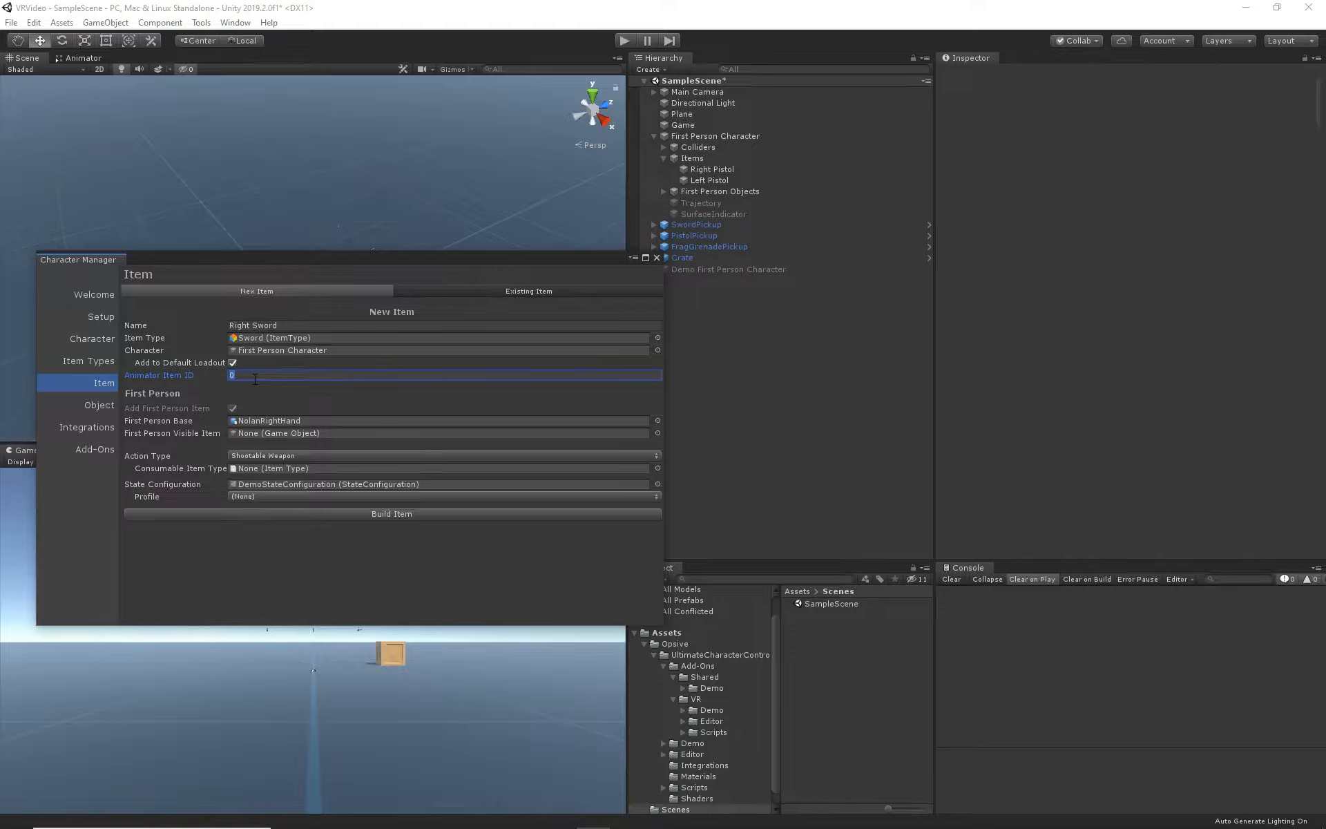
type("22")
left_click(232, 363)
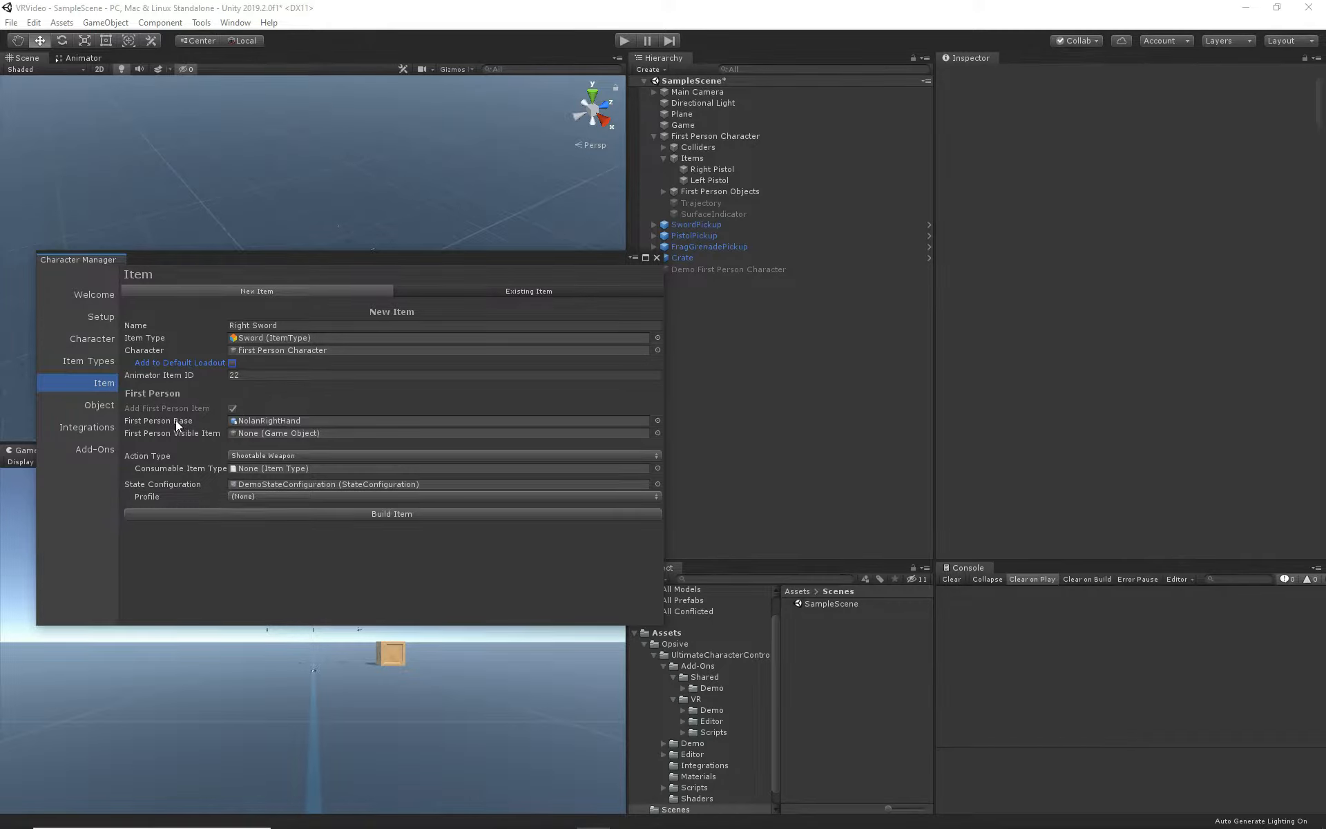
- Use the Sword asset as the first person visible item for the NolanRightHand base
left_click(296, 420)
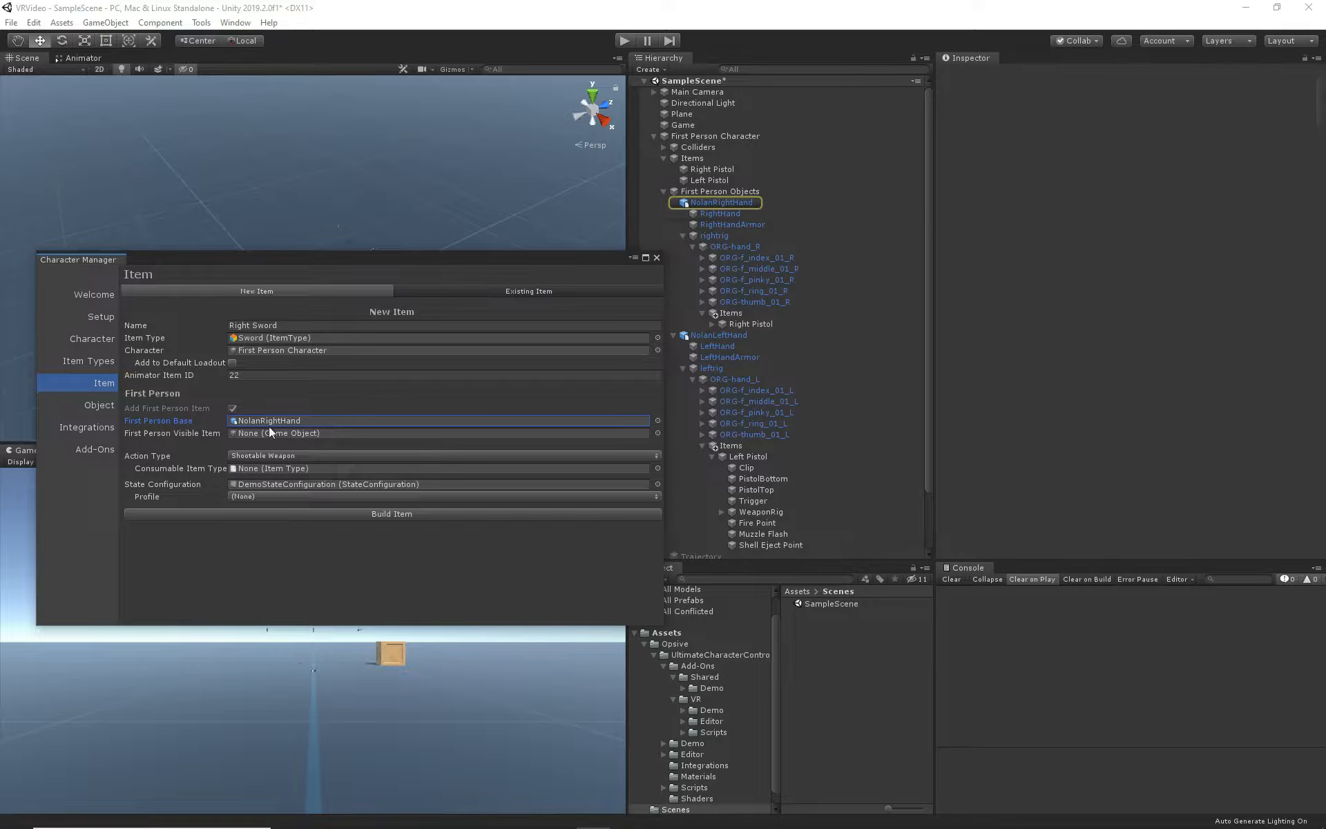
left_click(658, 433)
type("sw")
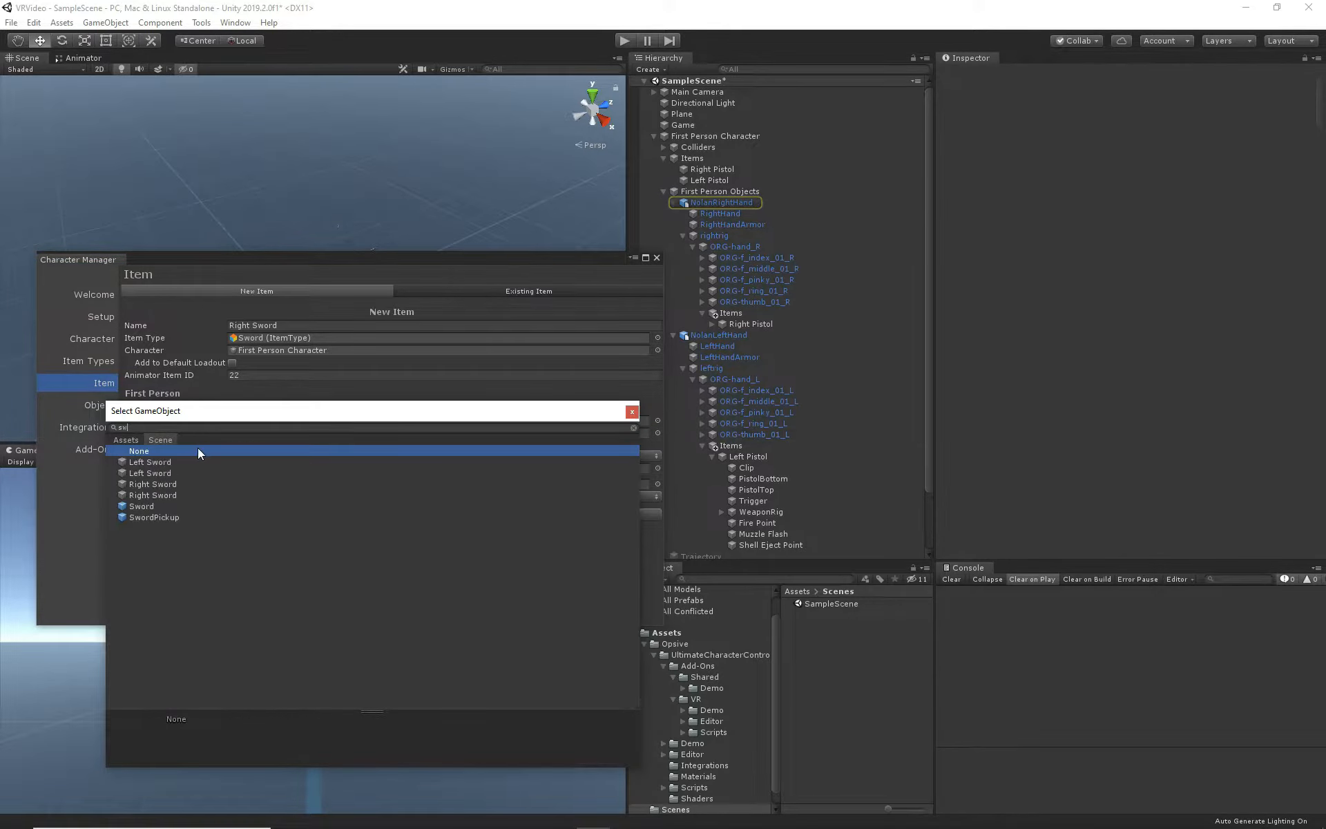
left_click(123, 438)
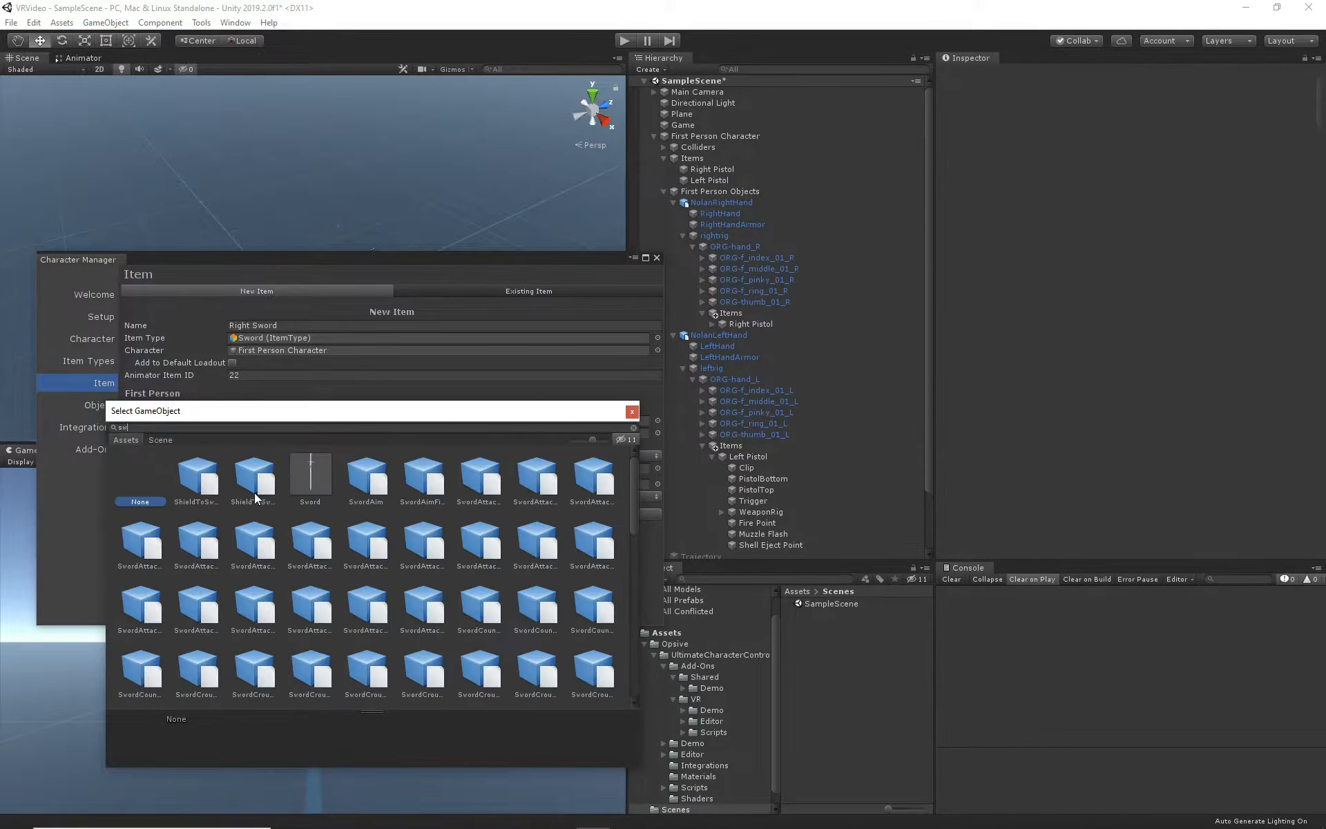
left_click(319, 475)
left_click(632, 412)
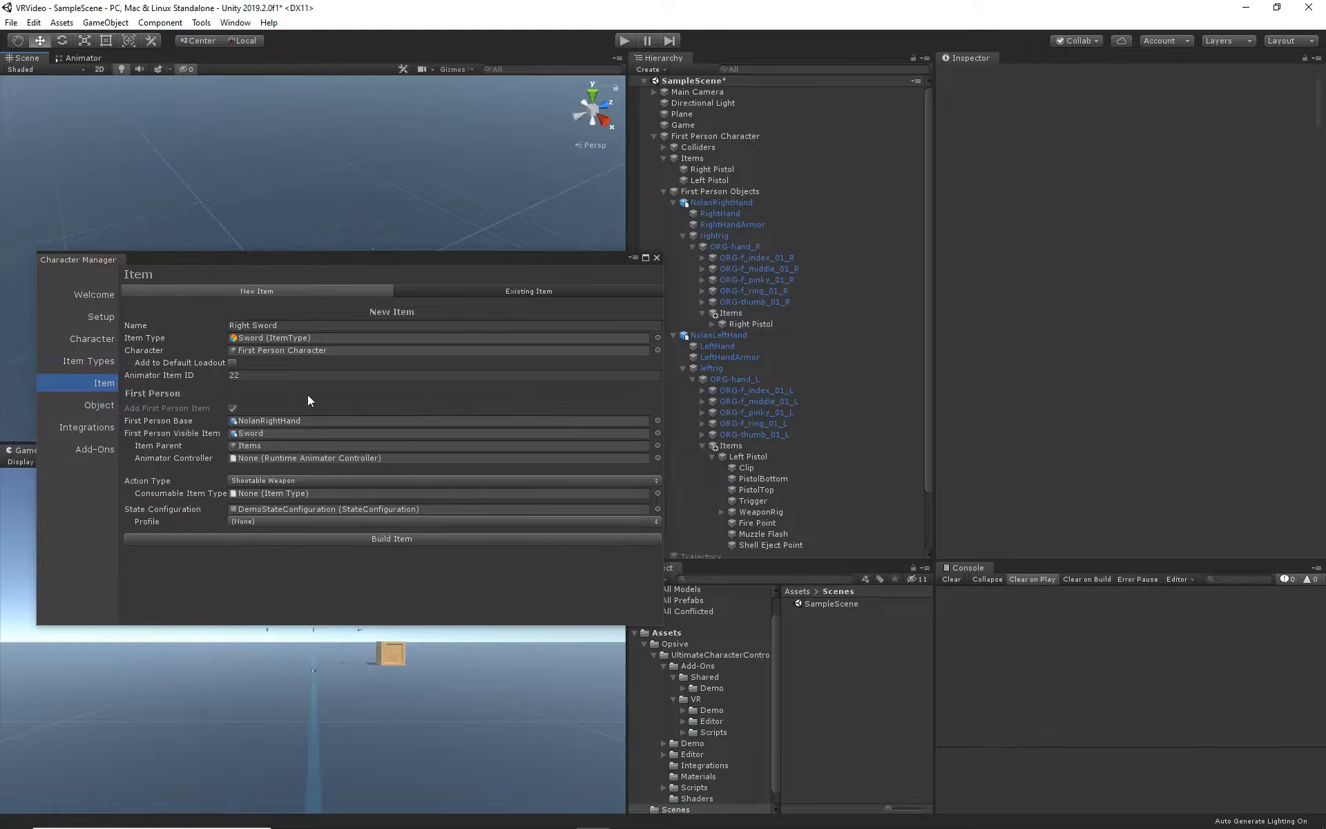
left_click(271, 445)
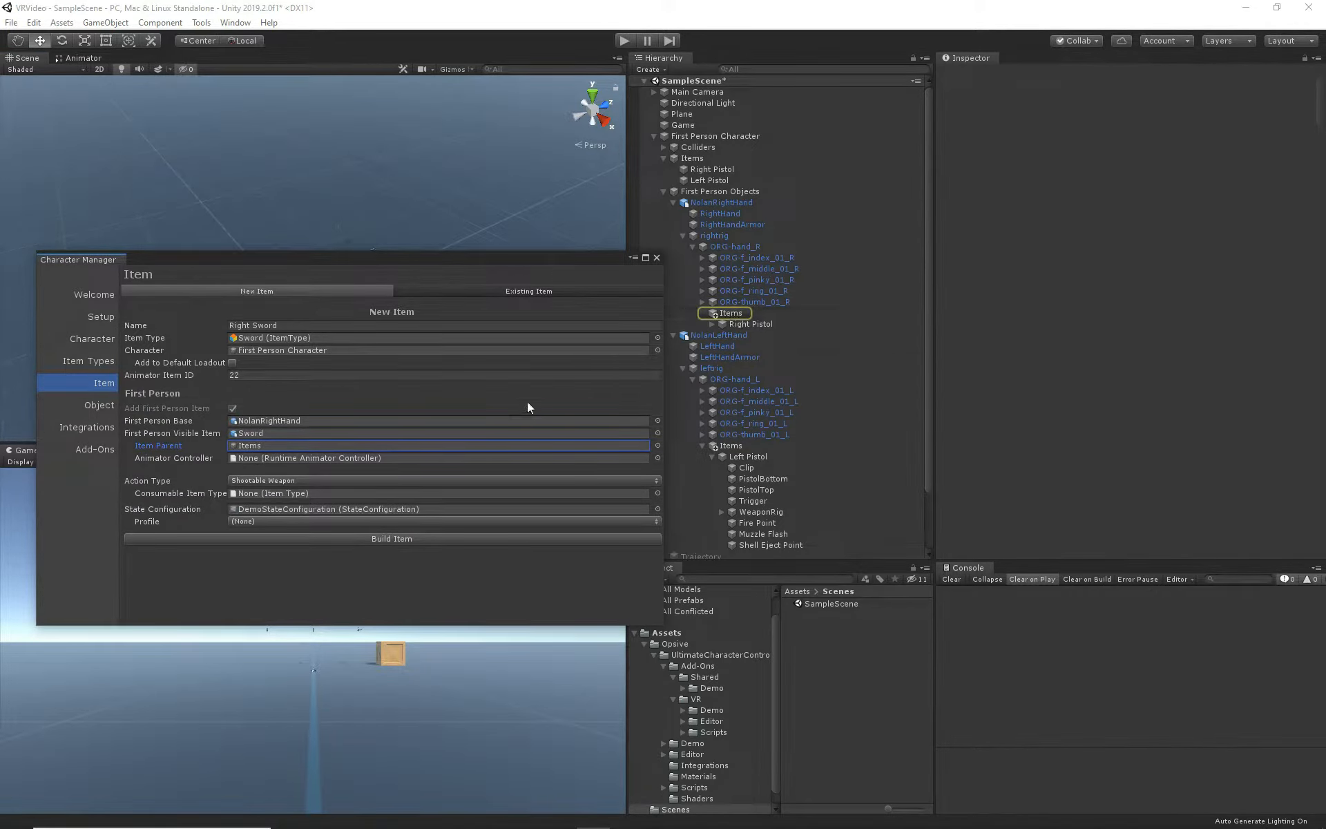
left_click(181, 459)
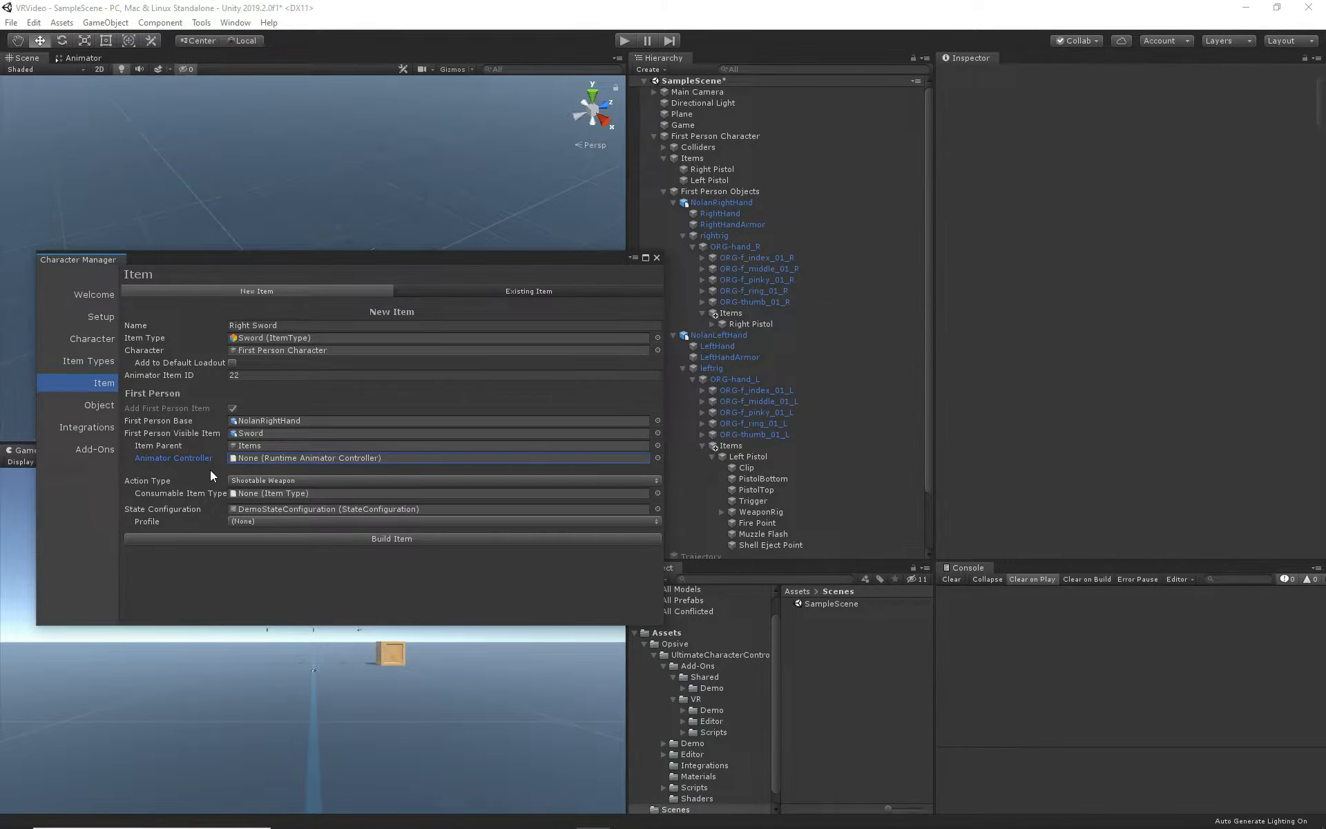
- Set the action type to Melee Weapon and build the Right Sword item
left_click(257, 479)
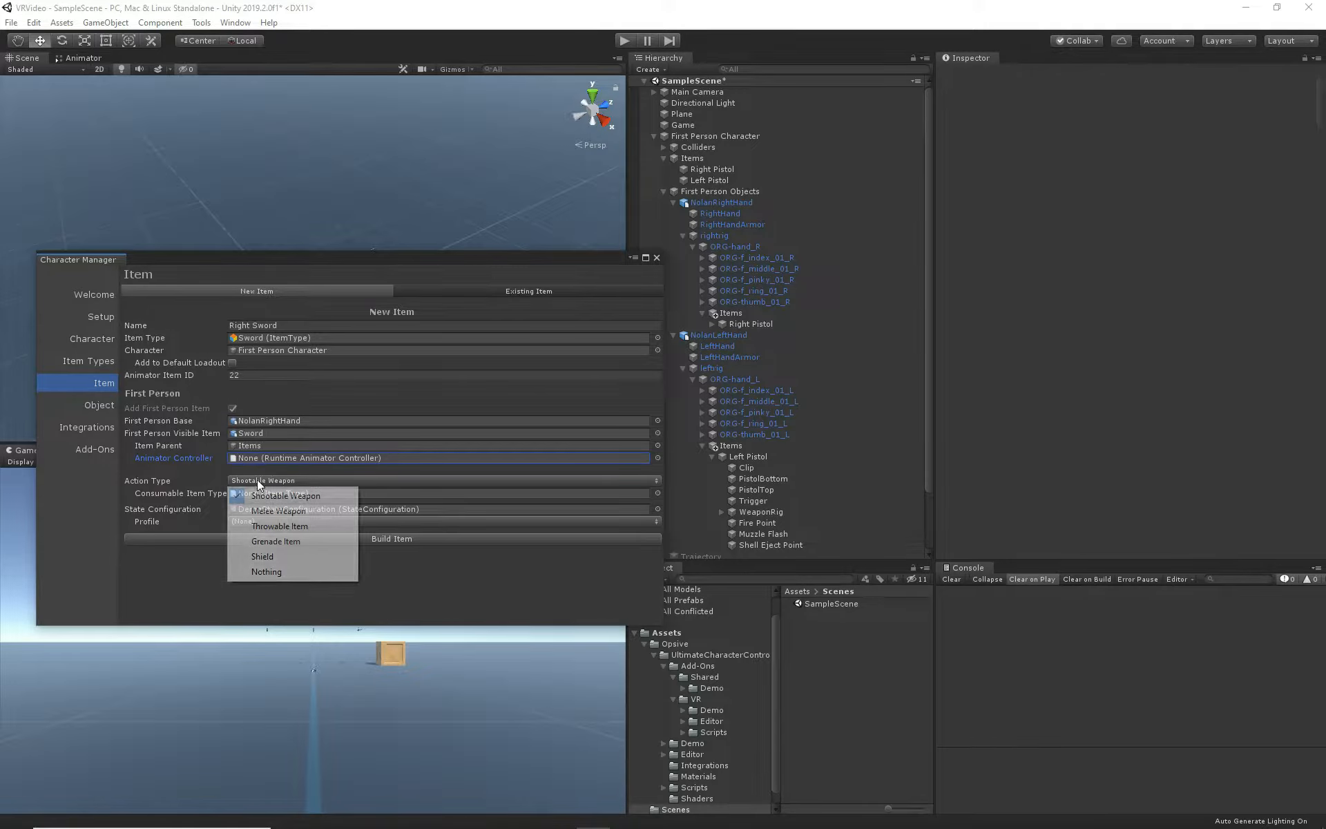
left_click(268, 509)
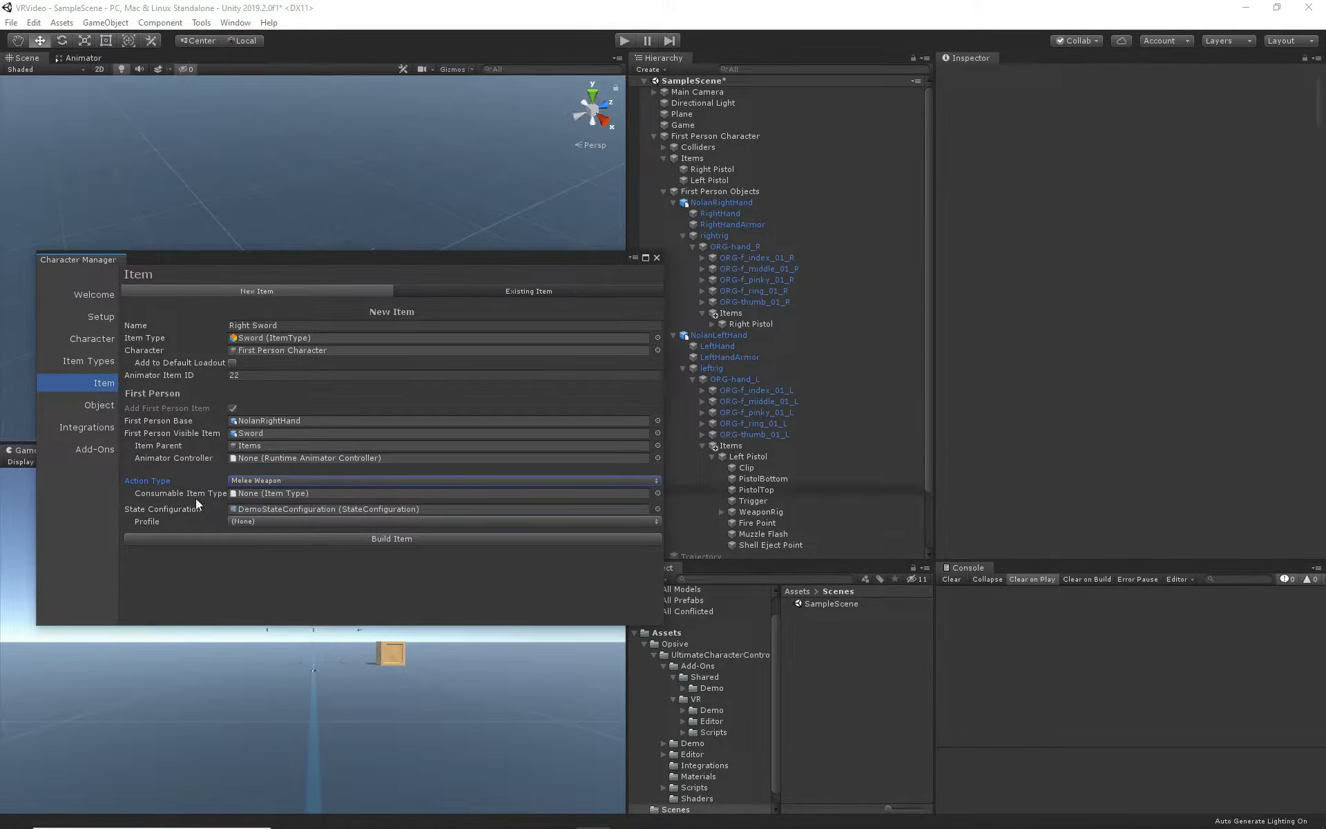
left_click(382, 539)
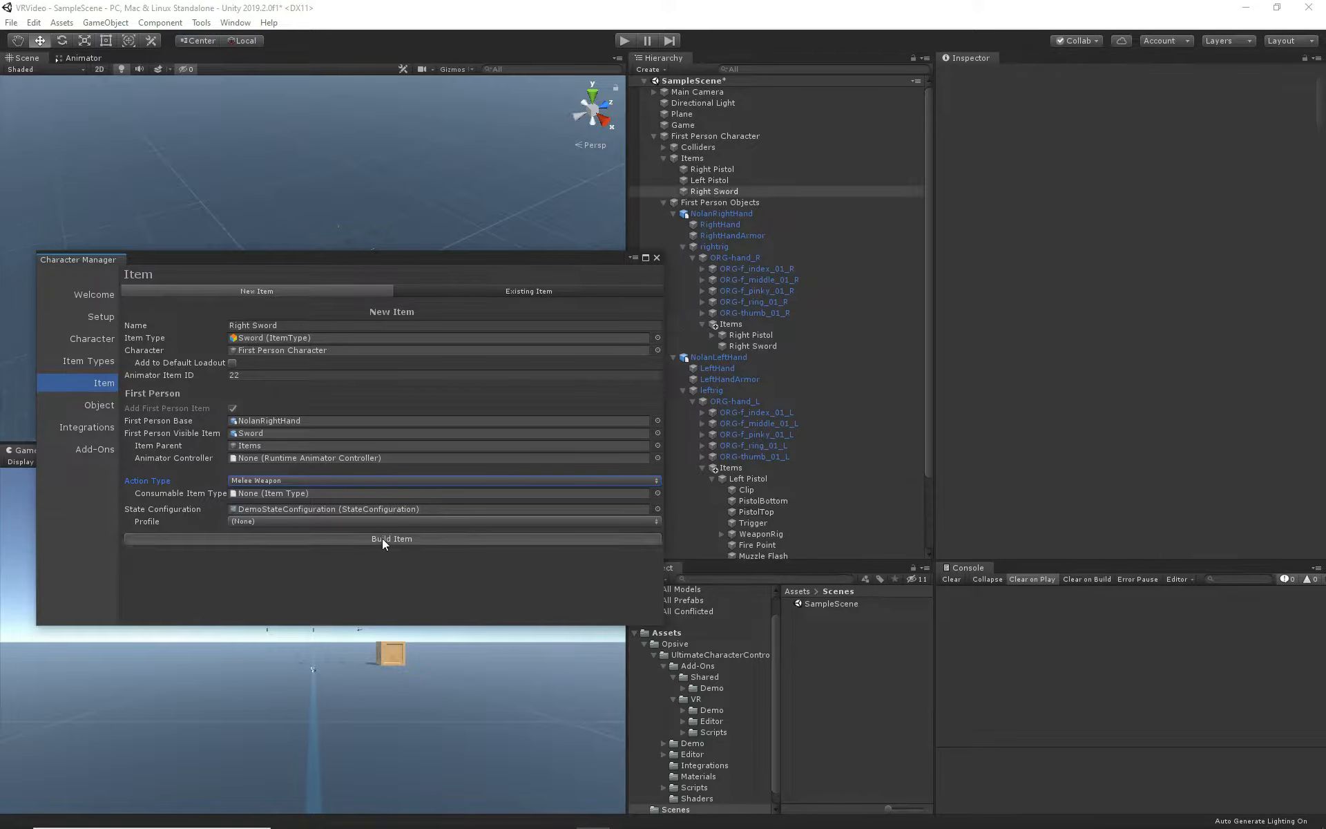
- Build a second item named Left Sword, with NolanLeftHand as first person base and the left hand's Items object as parent
double_click(243, 324)
type("Left")
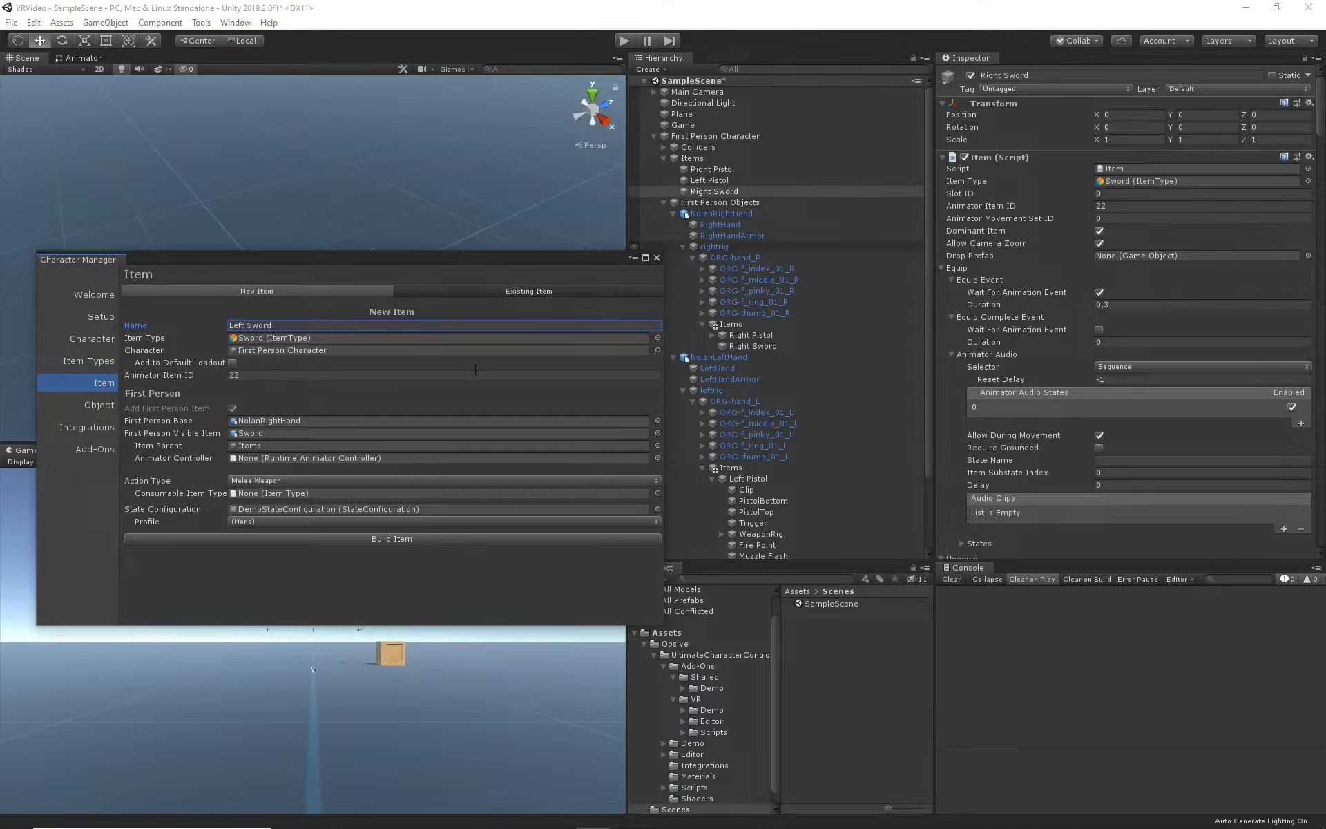
left_click_drag(718, 357, 283, 421)
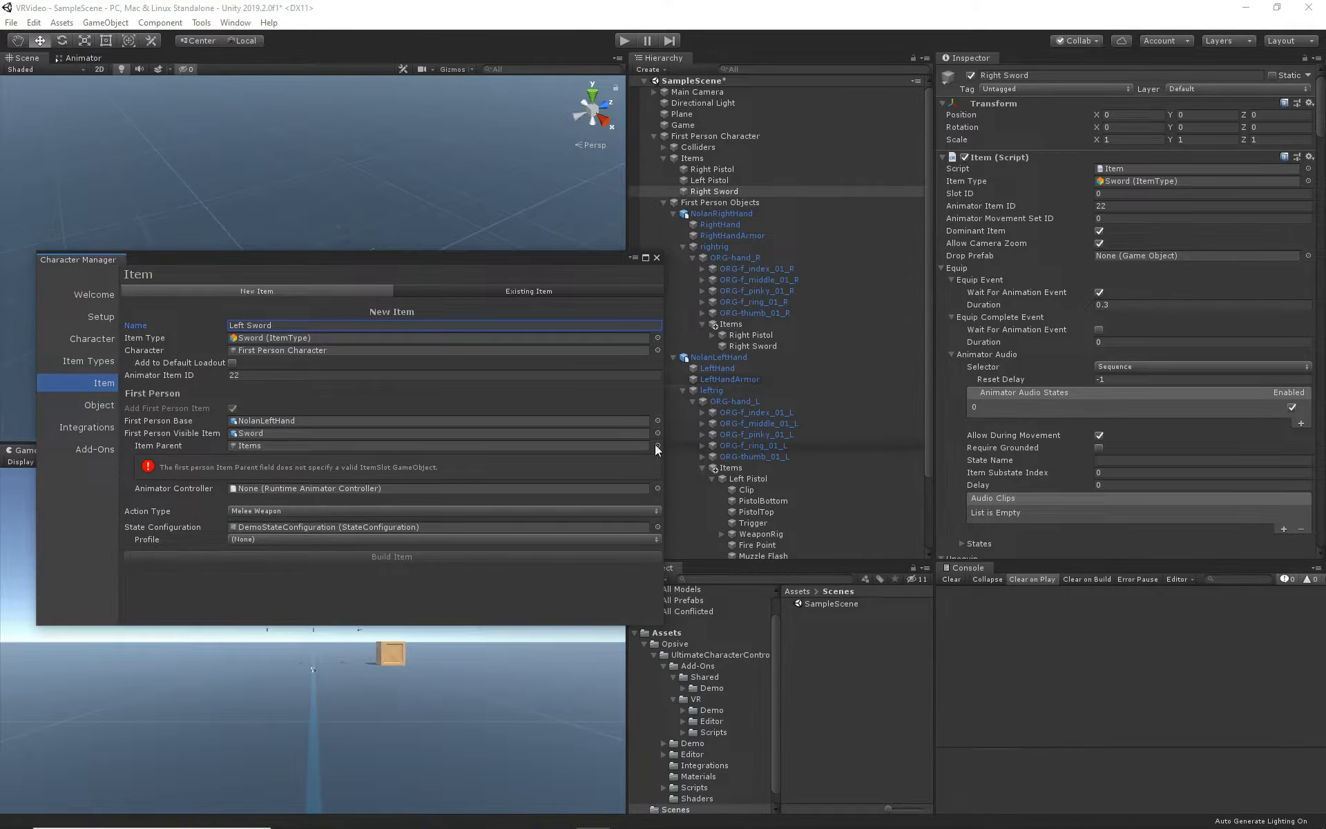
left_click_drag(726, 467, 305, 446)
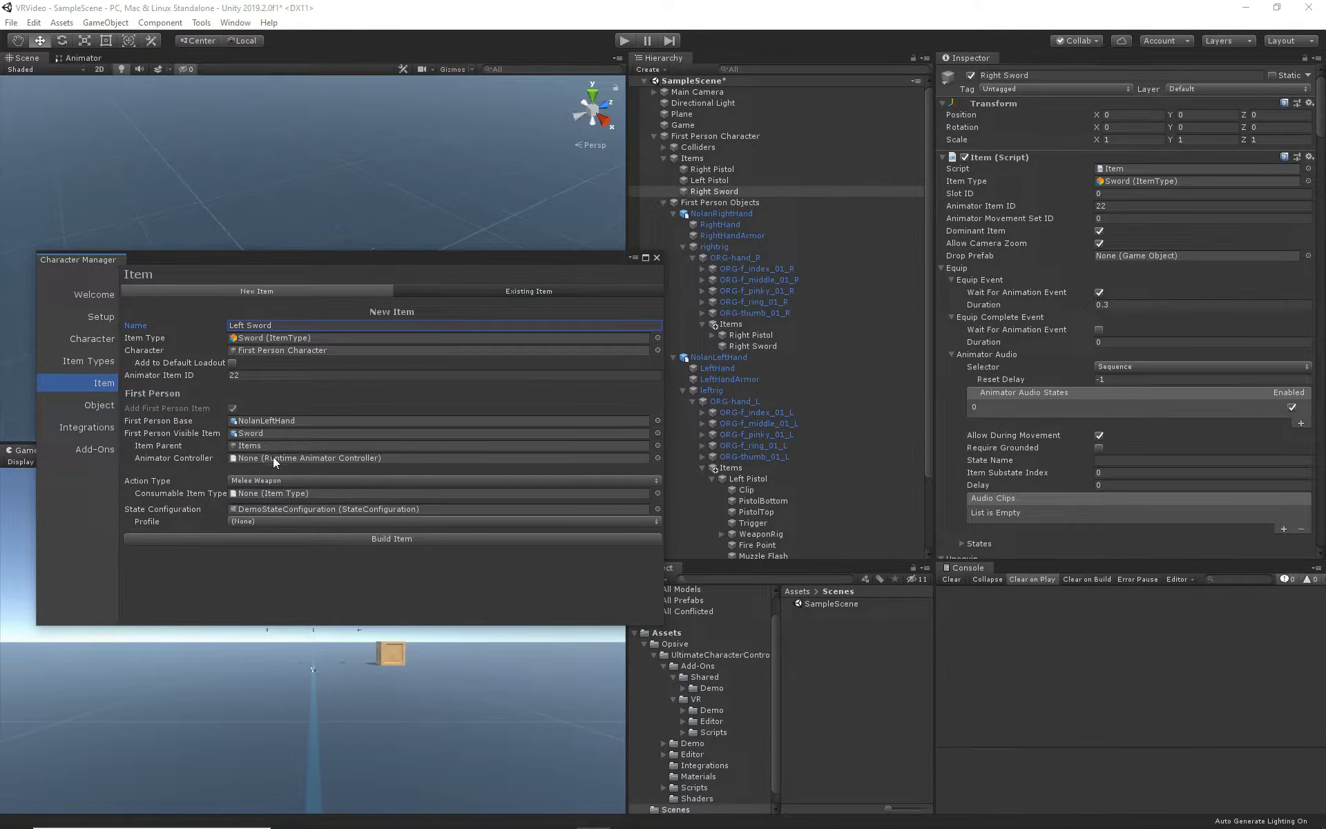
left_click(300, 538)
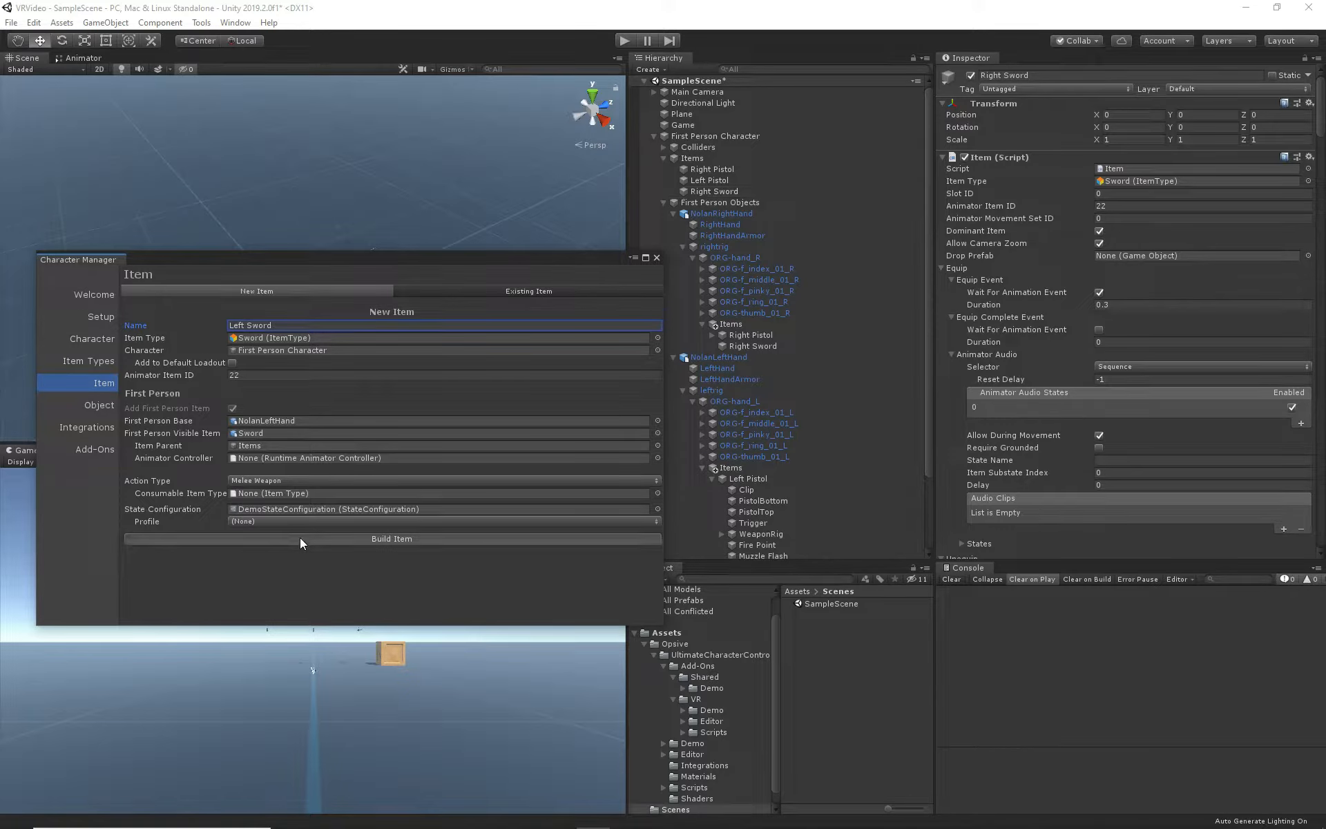
- Run the VR add-on's item setup for both Right Sword and Left Sword
left_click(92, 448)
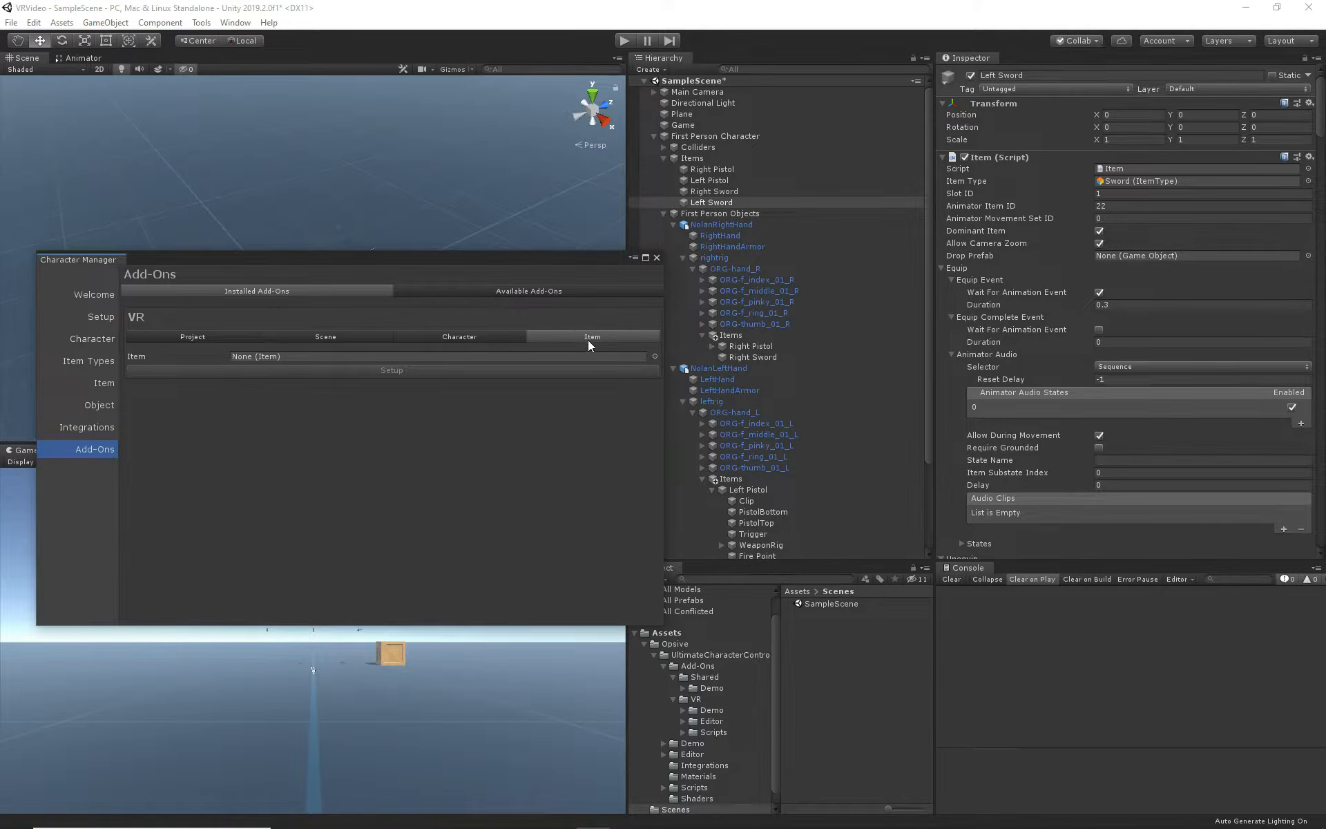
left_click_drag(727, 193, 388, 350)
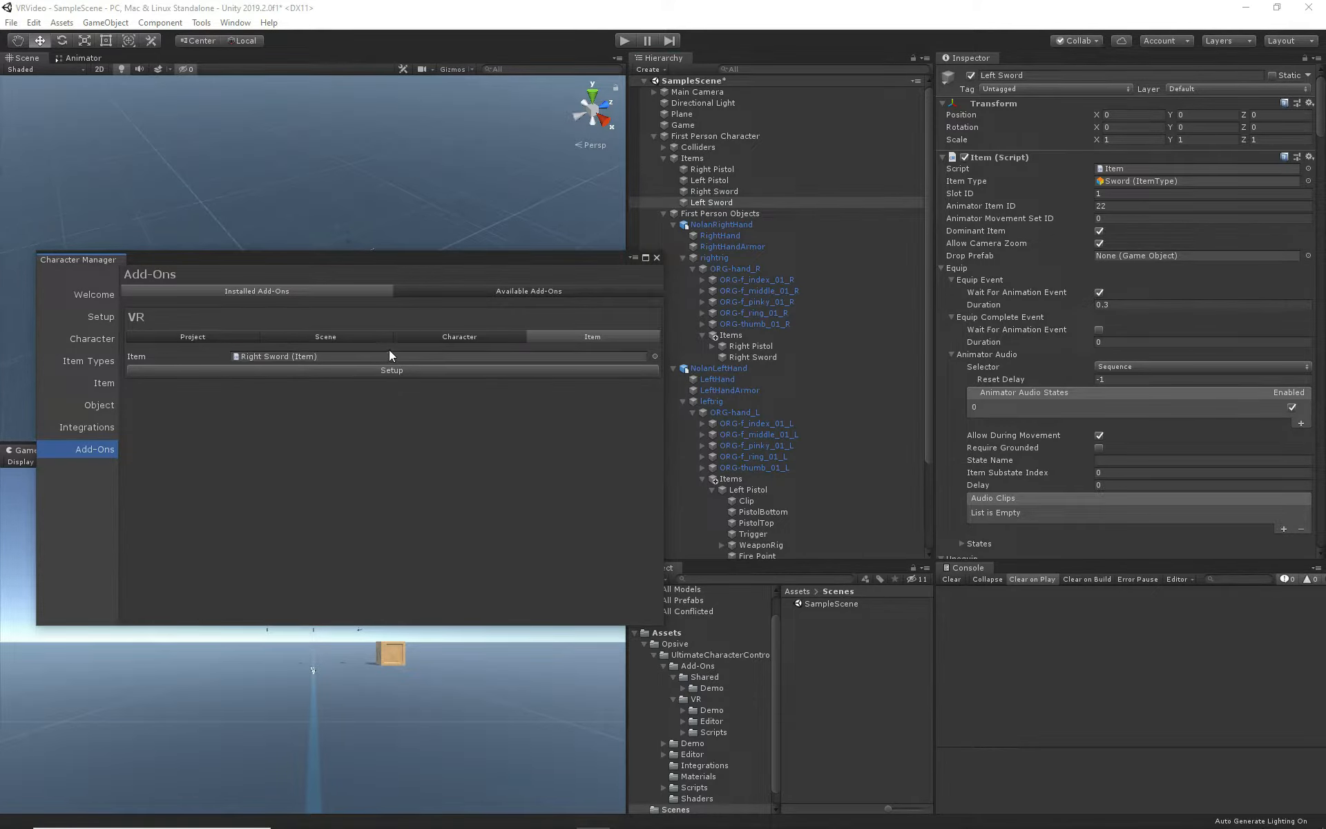
left_click(480, 371)
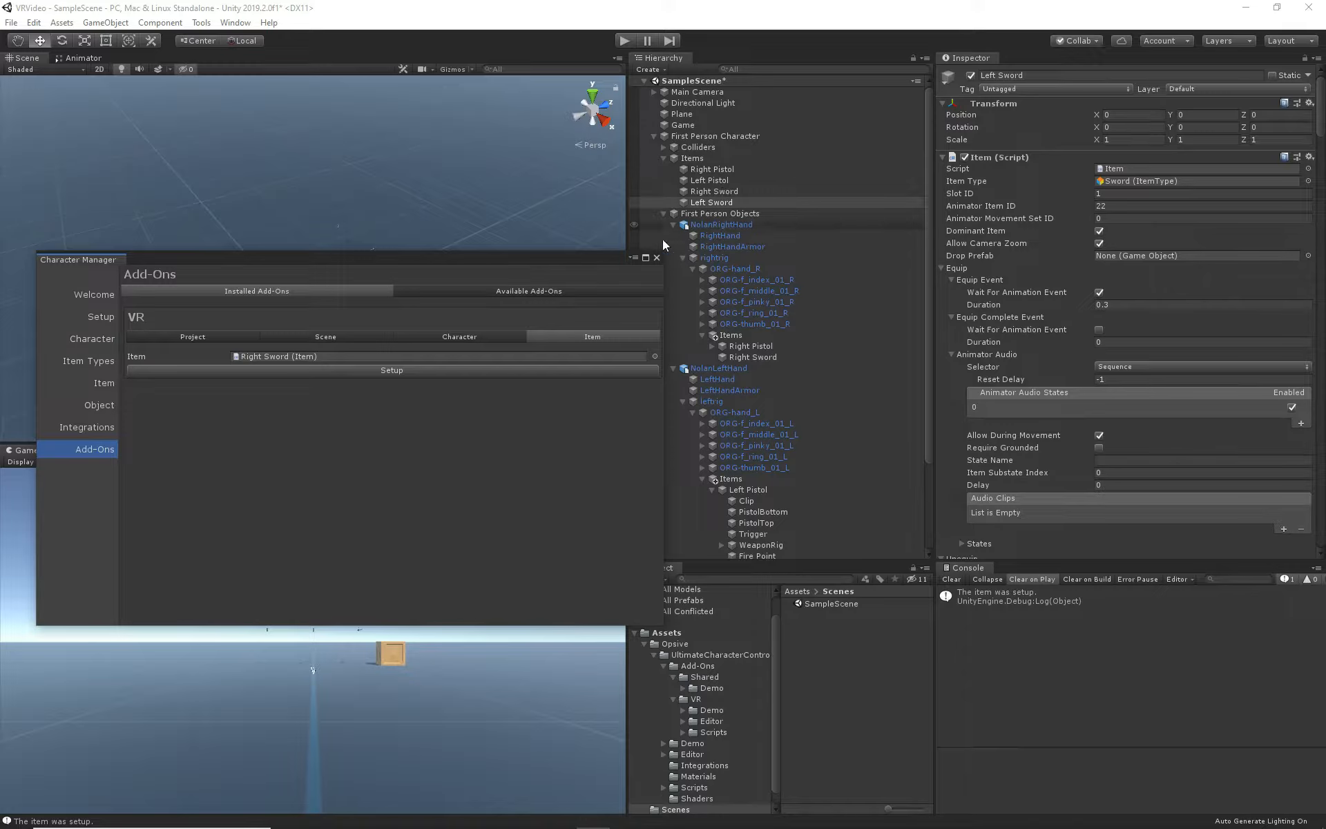
left_click_drag(709, 203, 447, 356)
left_click(423, 370)
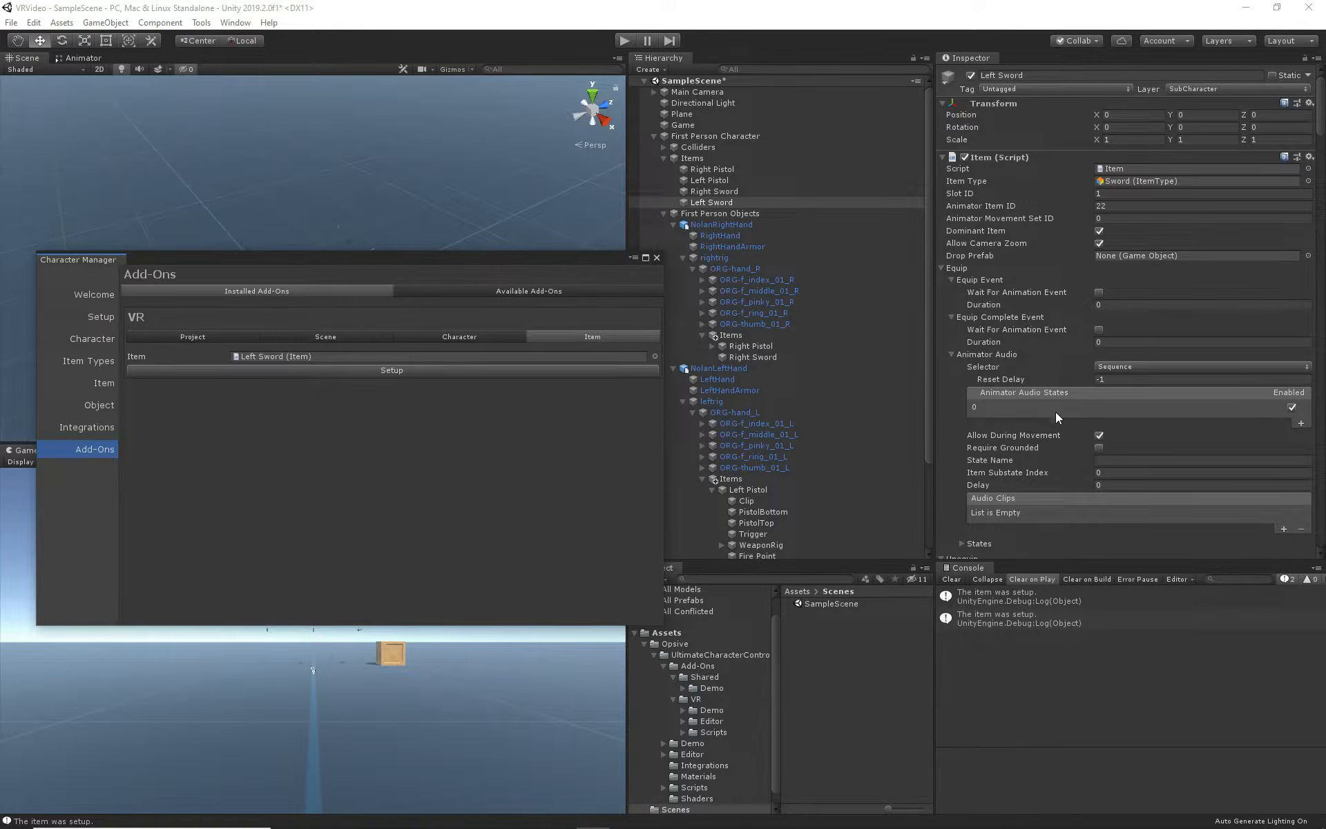
- Review the Left Sword's components, then play-test the scene with the Character Manager moved clear of the game view
scroll(1055, 411, "down", 20)
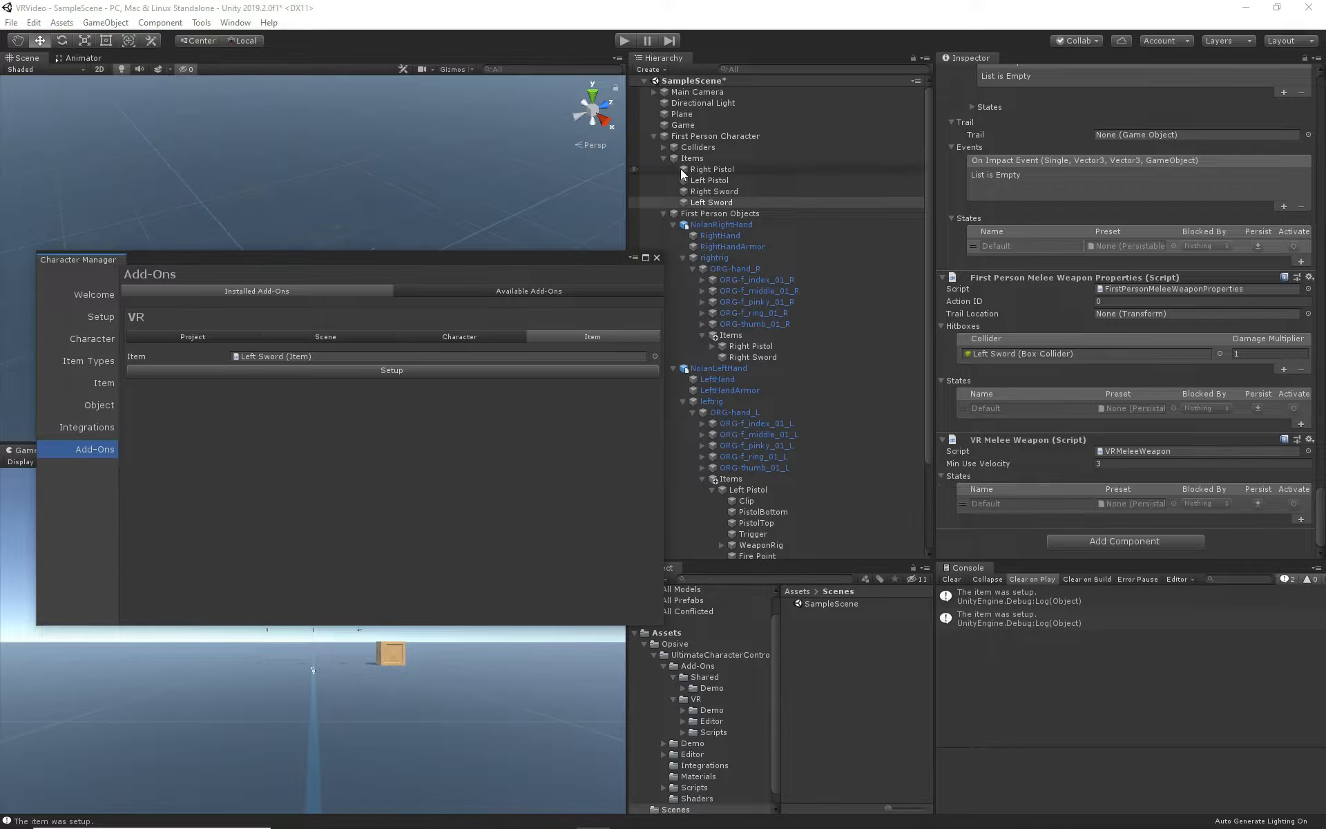
left_click_drag(530, 258, 1220, 197)
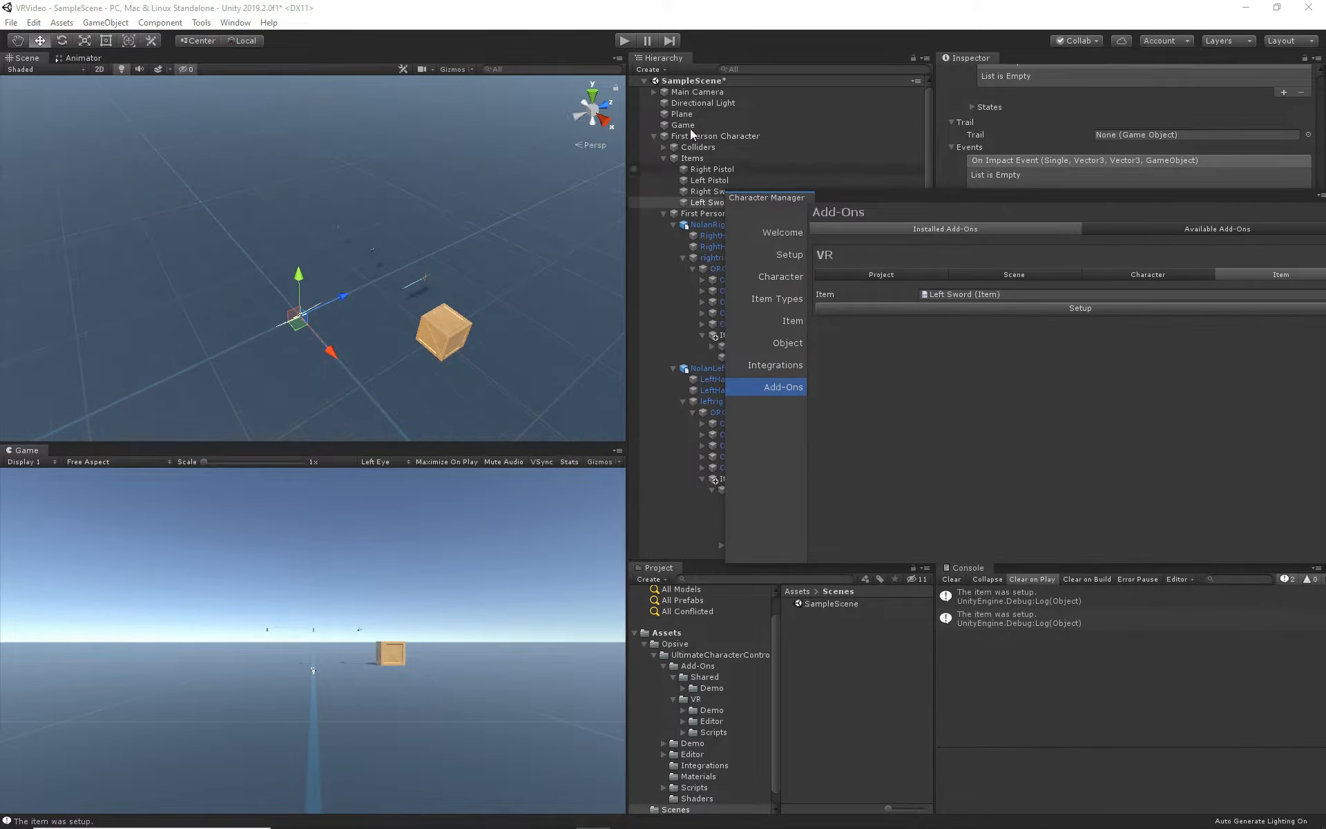
left_click(626, 40)
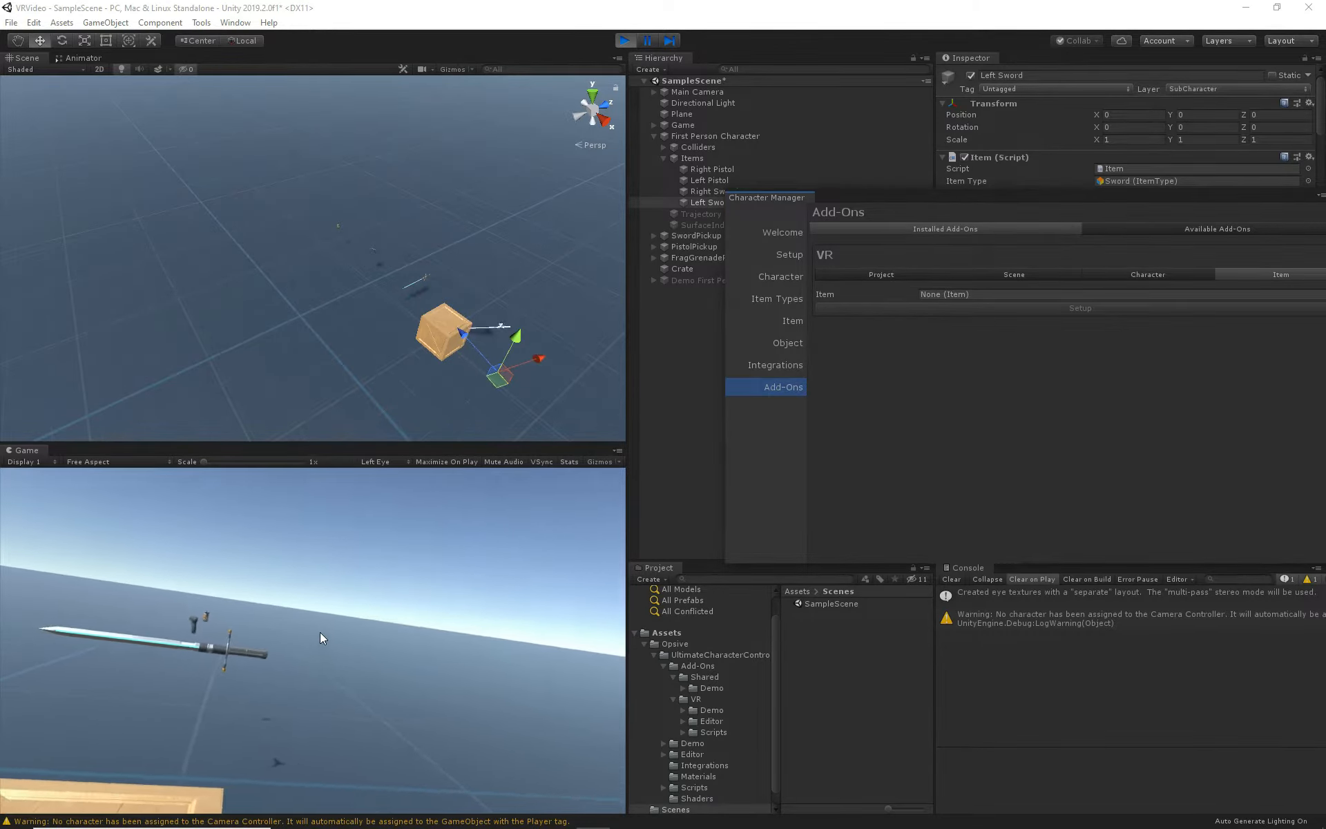
left_click(632, 42)
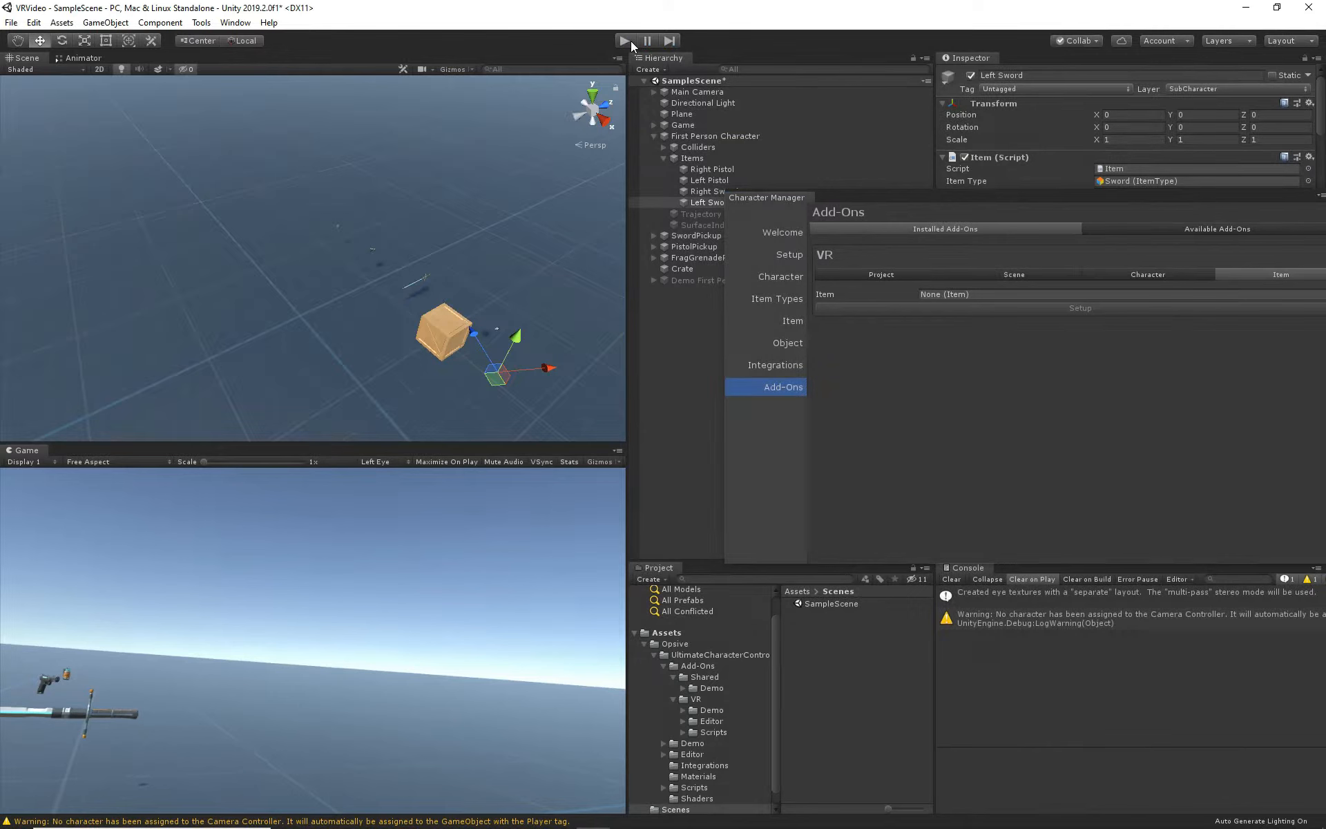
- Assign the SwordPickup asset as the Left Sword's drop prefab
left_click_drag(859, 195, 142, 133)
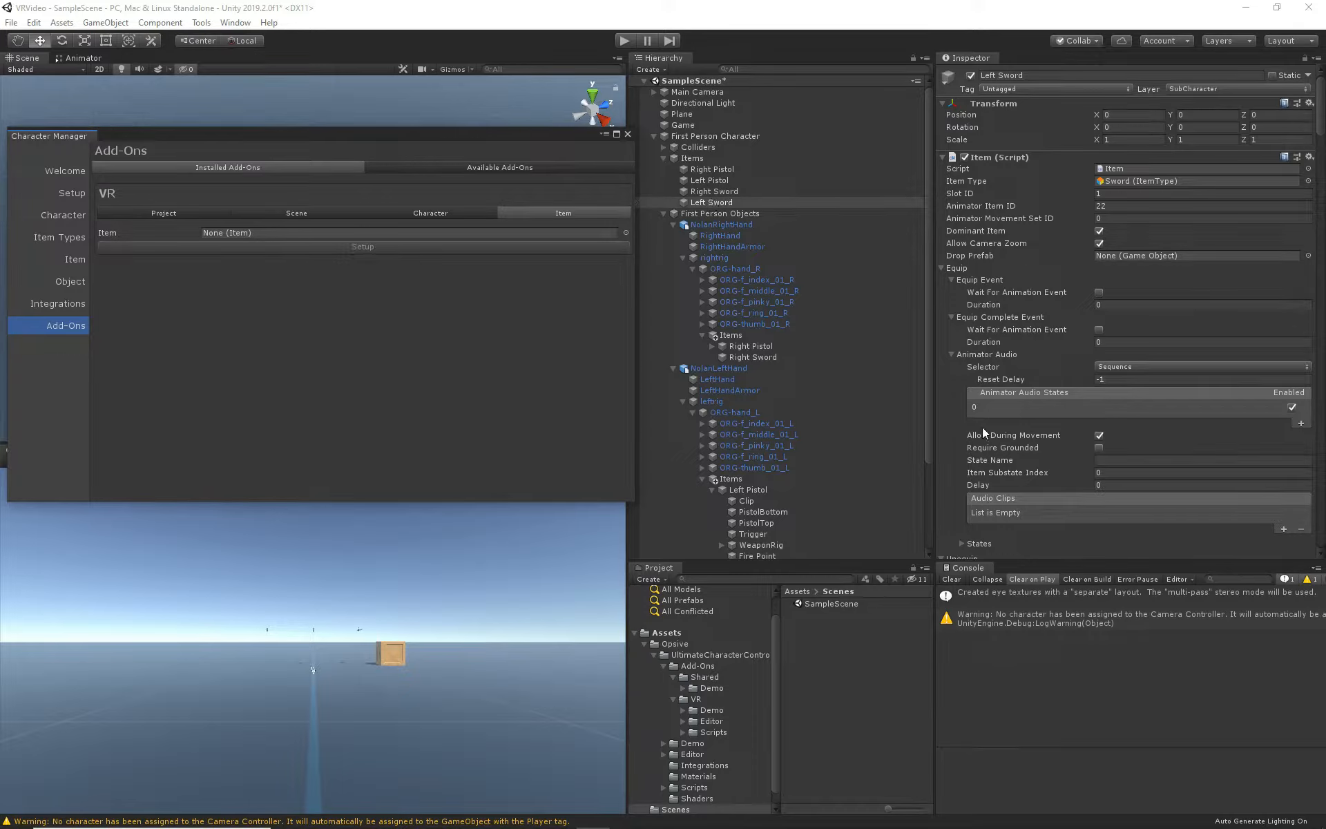
left_click(1018, 255)
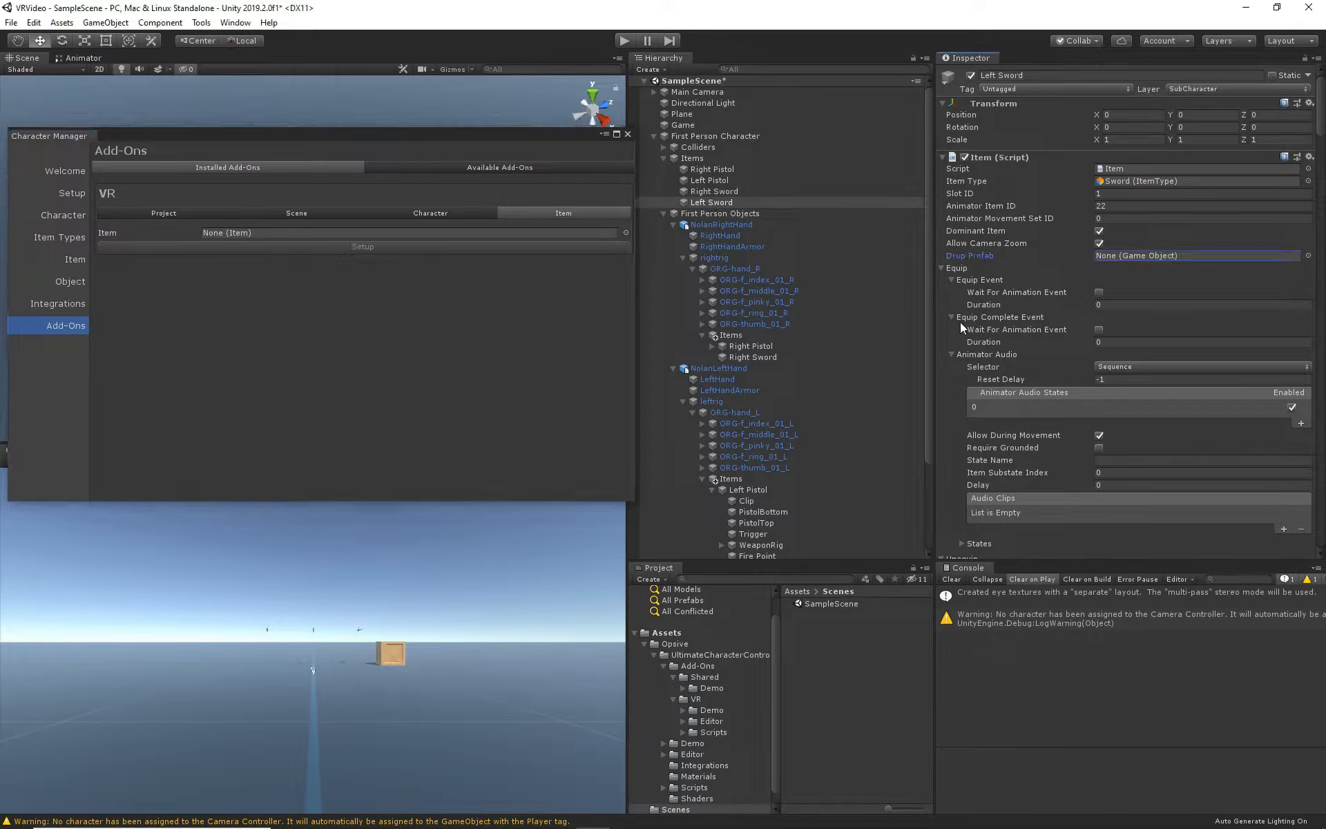
left_click(1309, 256)
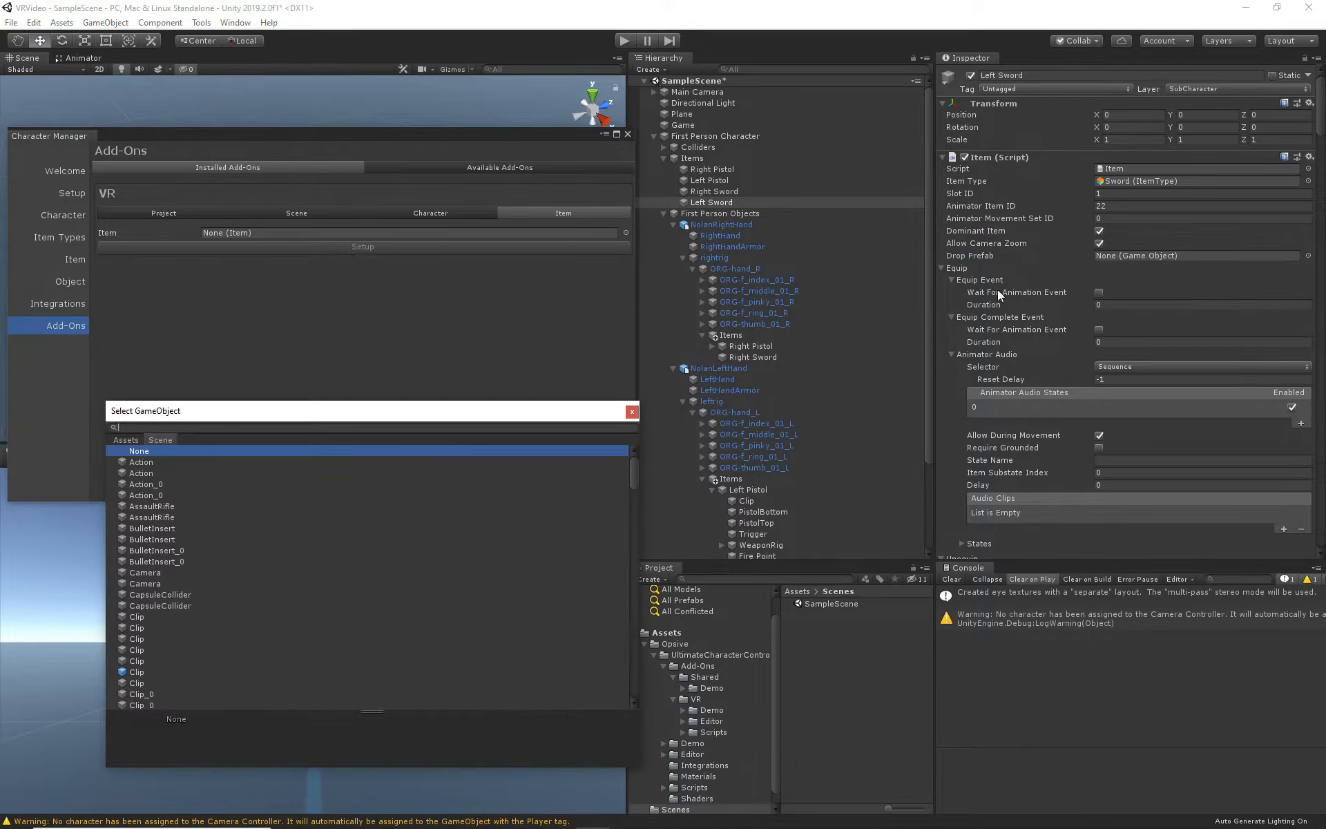
left_click(126, 439)
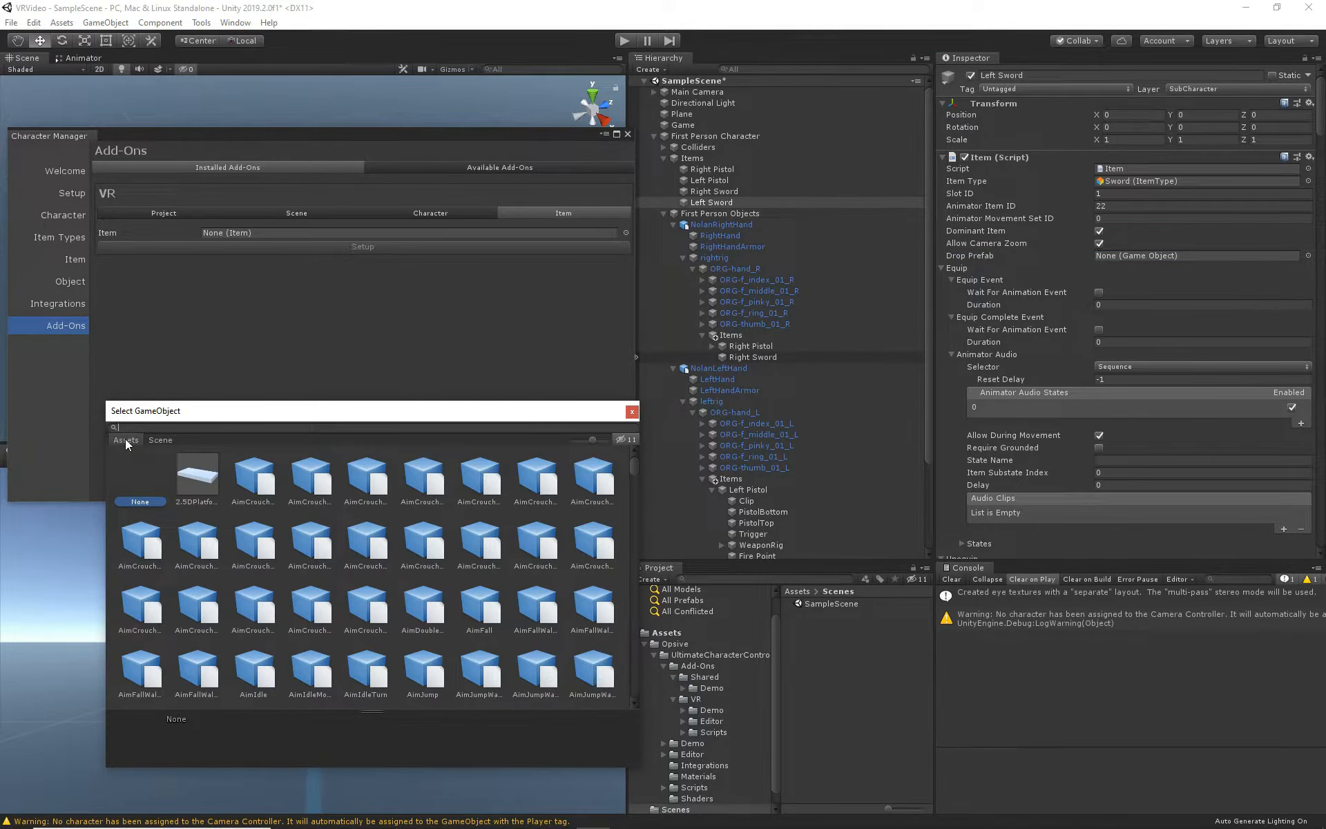
type("sword")
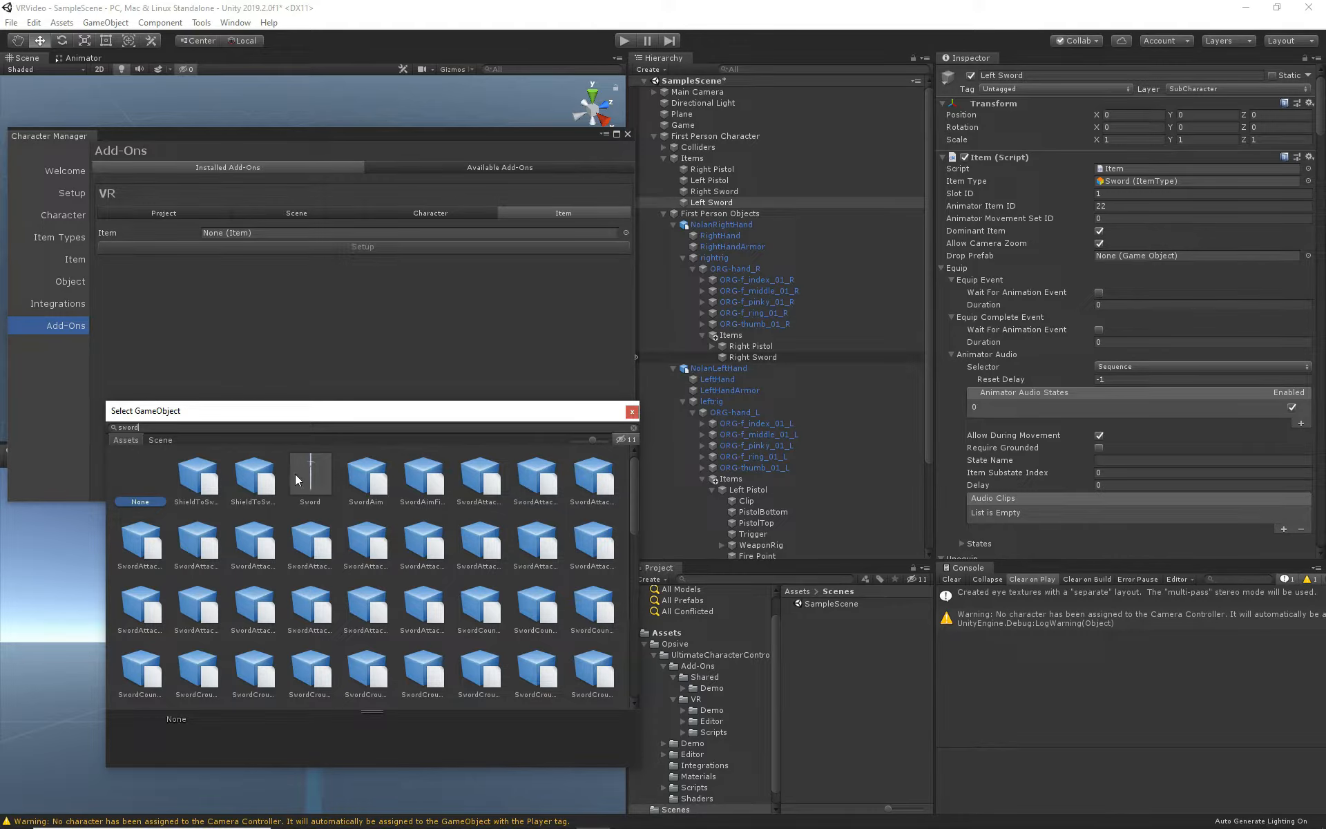
type("pic")
left_click(185, 481)
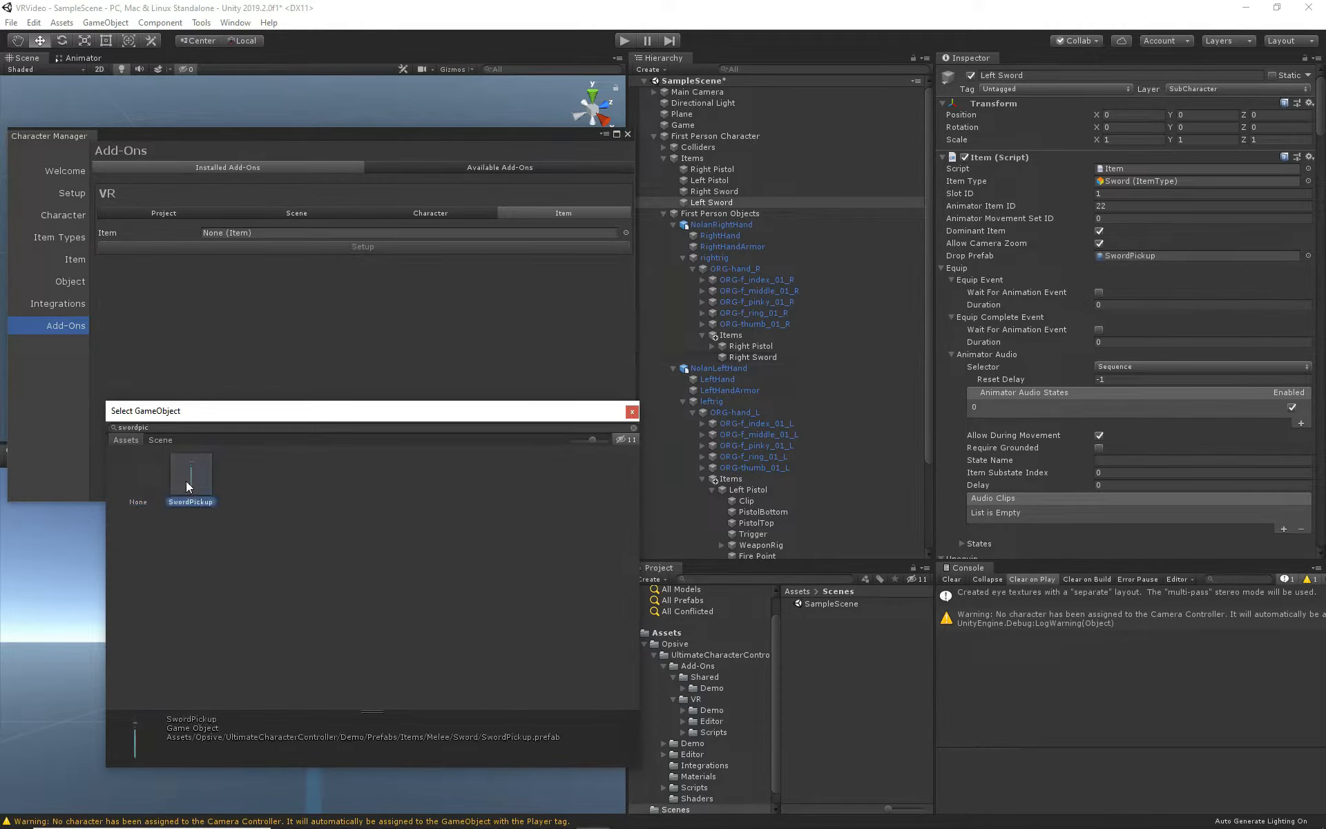
left_click(628, 414)
- Set the Left Sword's First Person Perspective Item position offset to X -0.09, Y 0.1, Z 0.035
scroll(1045, 363, "down", 20)
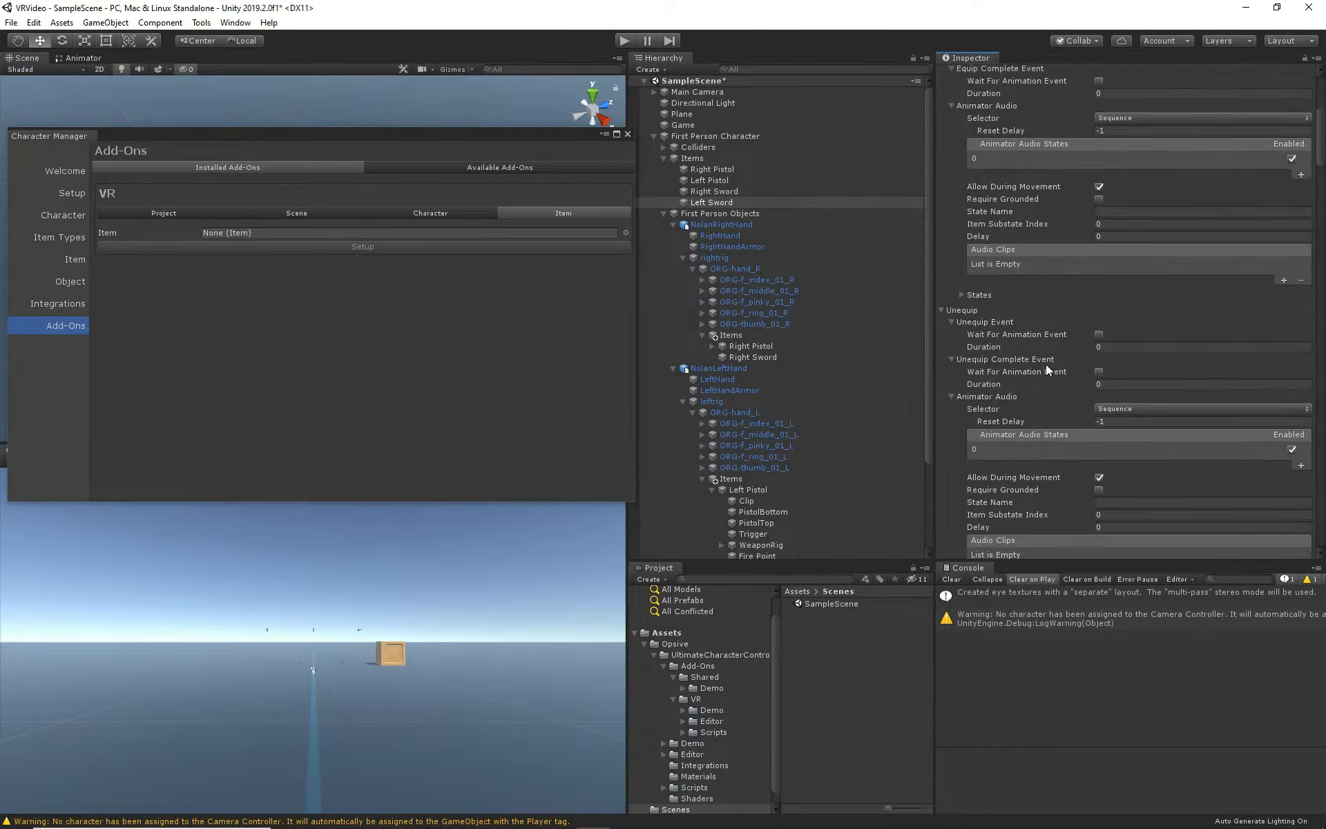
scroll(1022, 351, "down", 10)
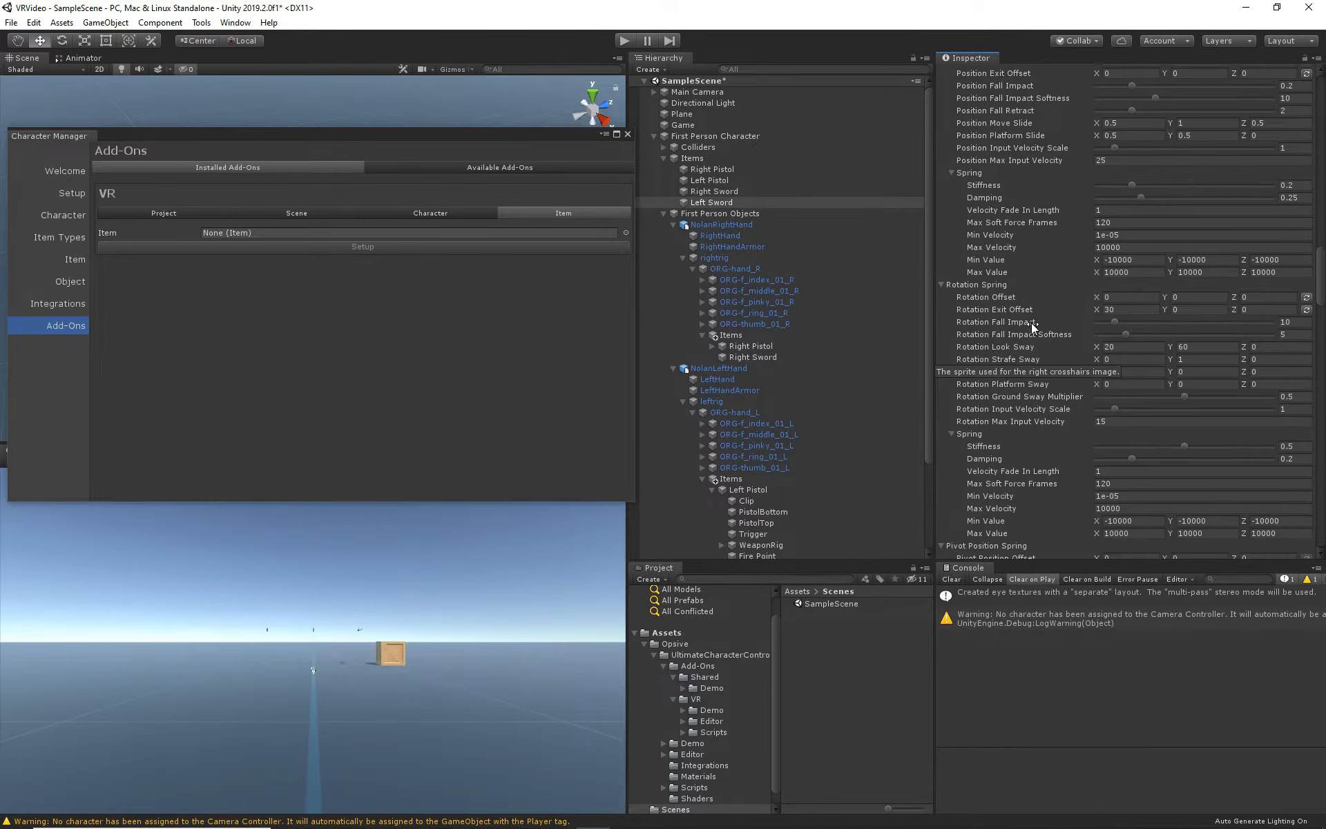
left_click(1116, 186)
double_click(1117, 184)
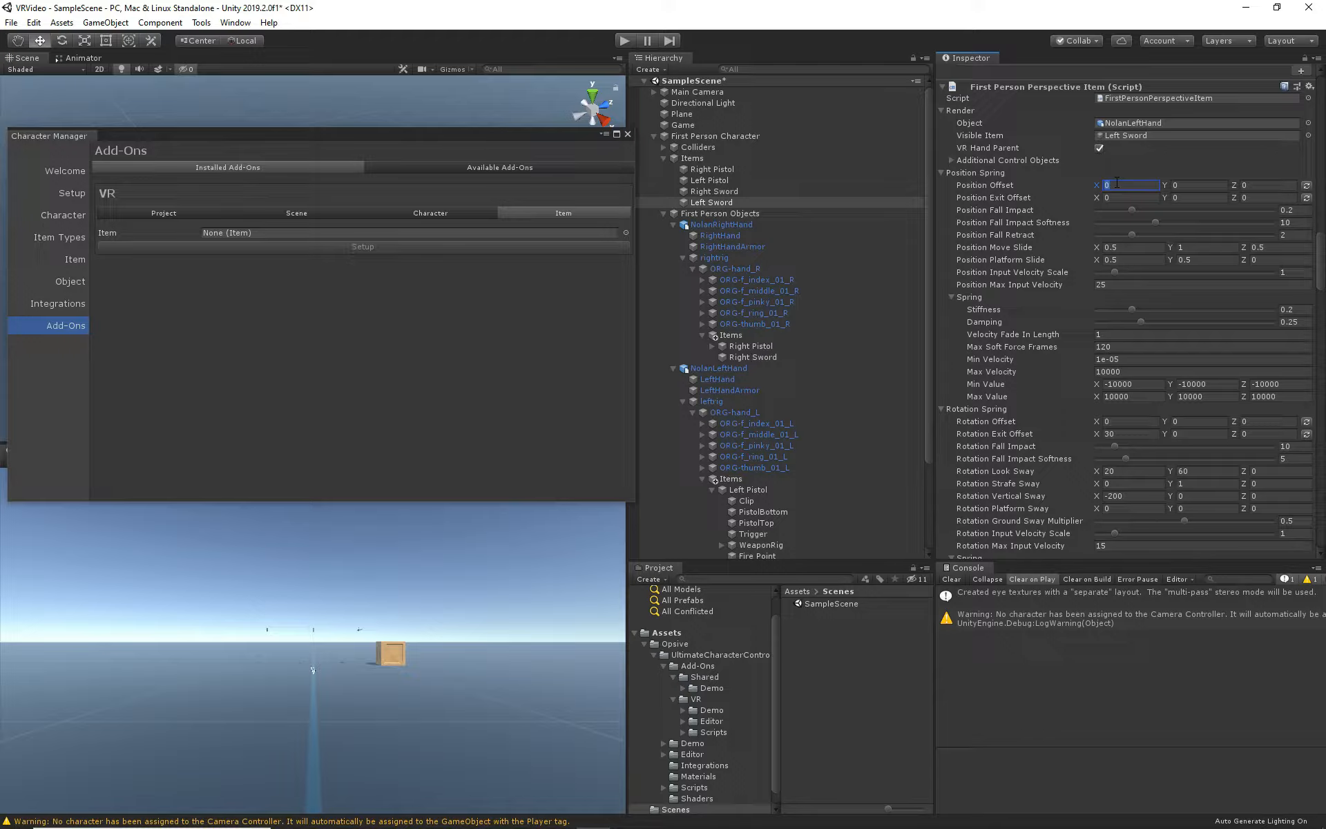
type("-0.0")
type("9")
key("Tab")
type(".1")
key("Tab")
type("0.035")
- Set the Left Sword's first person rotation offset to X -10.05, Y 90, Z 184.2
left_click(1185, 421)
left_click(1119, 422)
type("-10.05")
key("Tab")
type("90")
key("Tab")
type("184.2")
- Assign the Sword material to the Left Sword mesh under the left hand's Items object
scroll(867, 470, "down", 3)
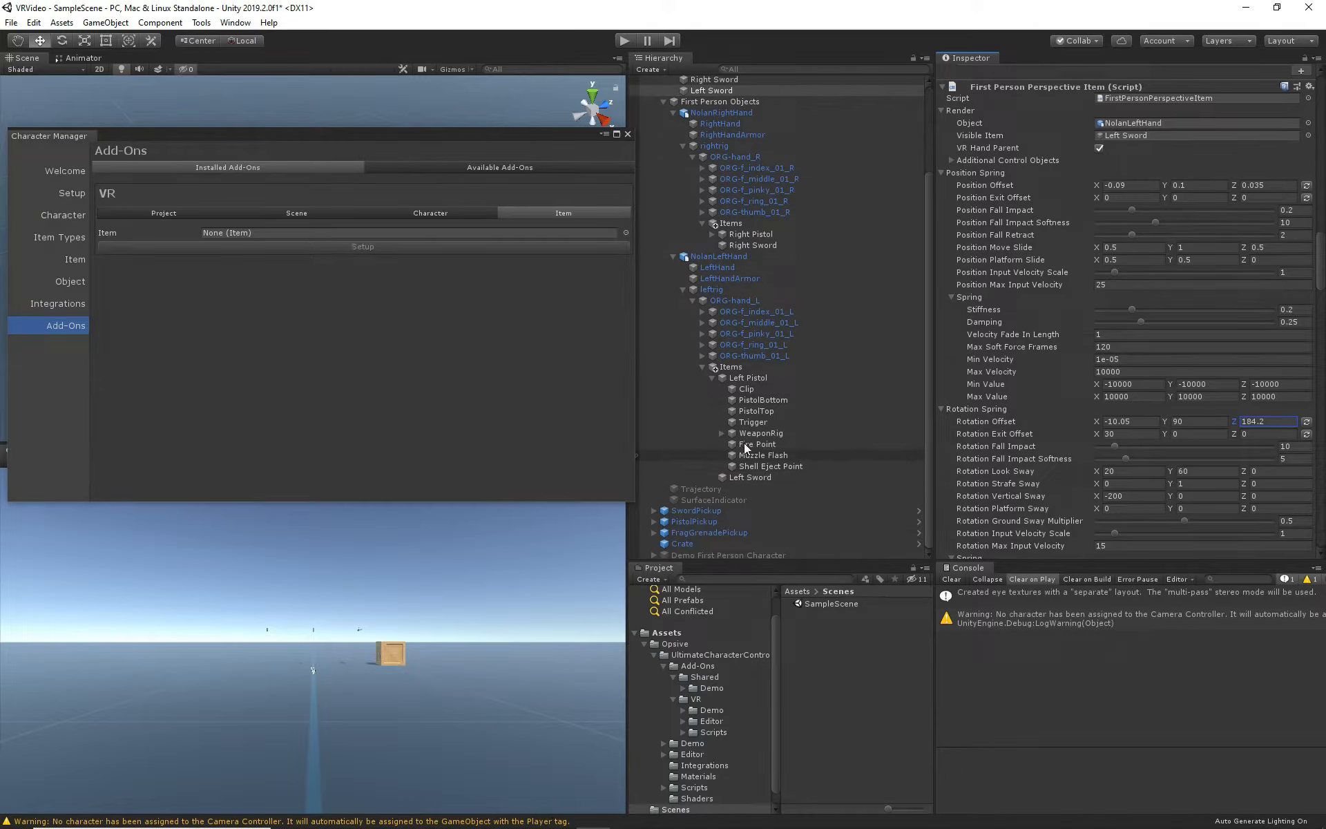
left_click(765, 476)
scroll(1140, 240, "up", 5)
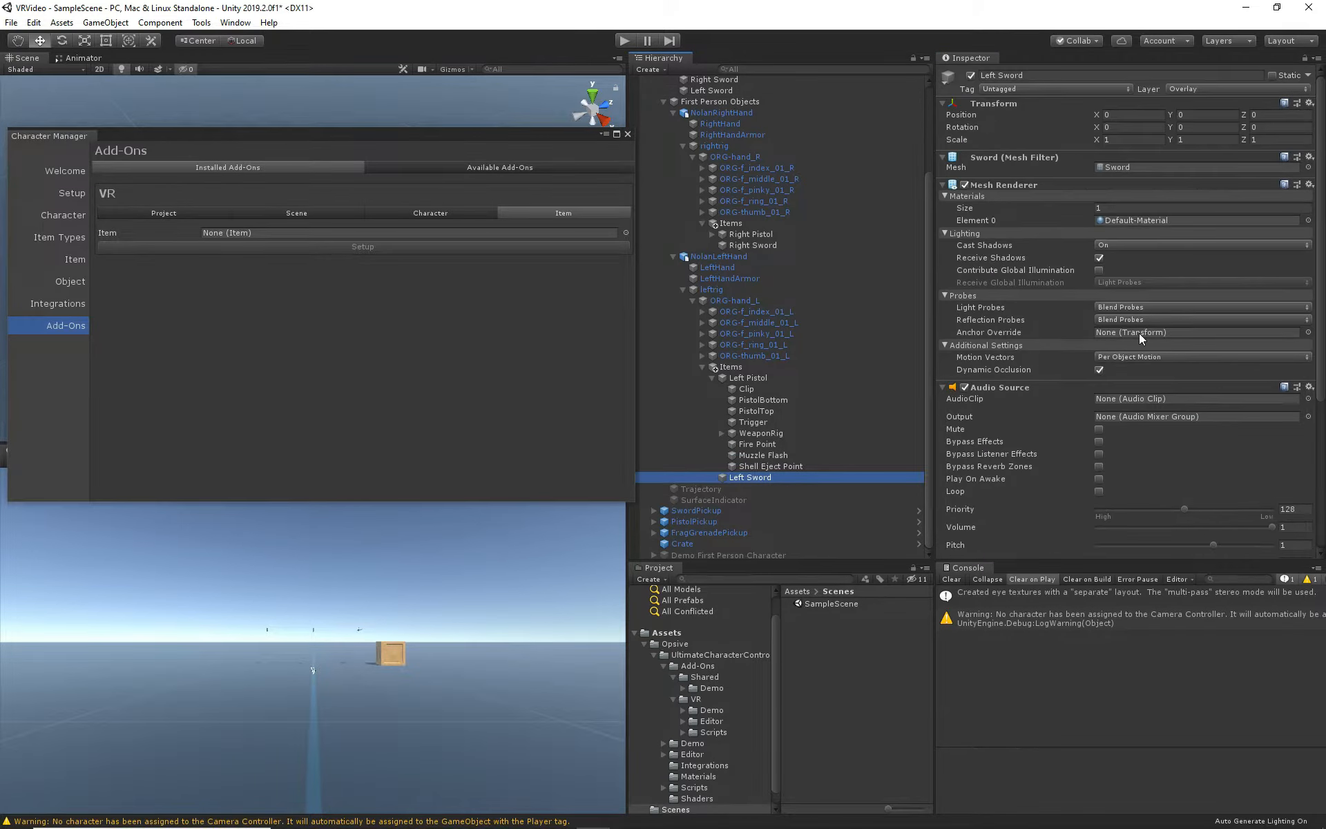
left_click(1309, 220)
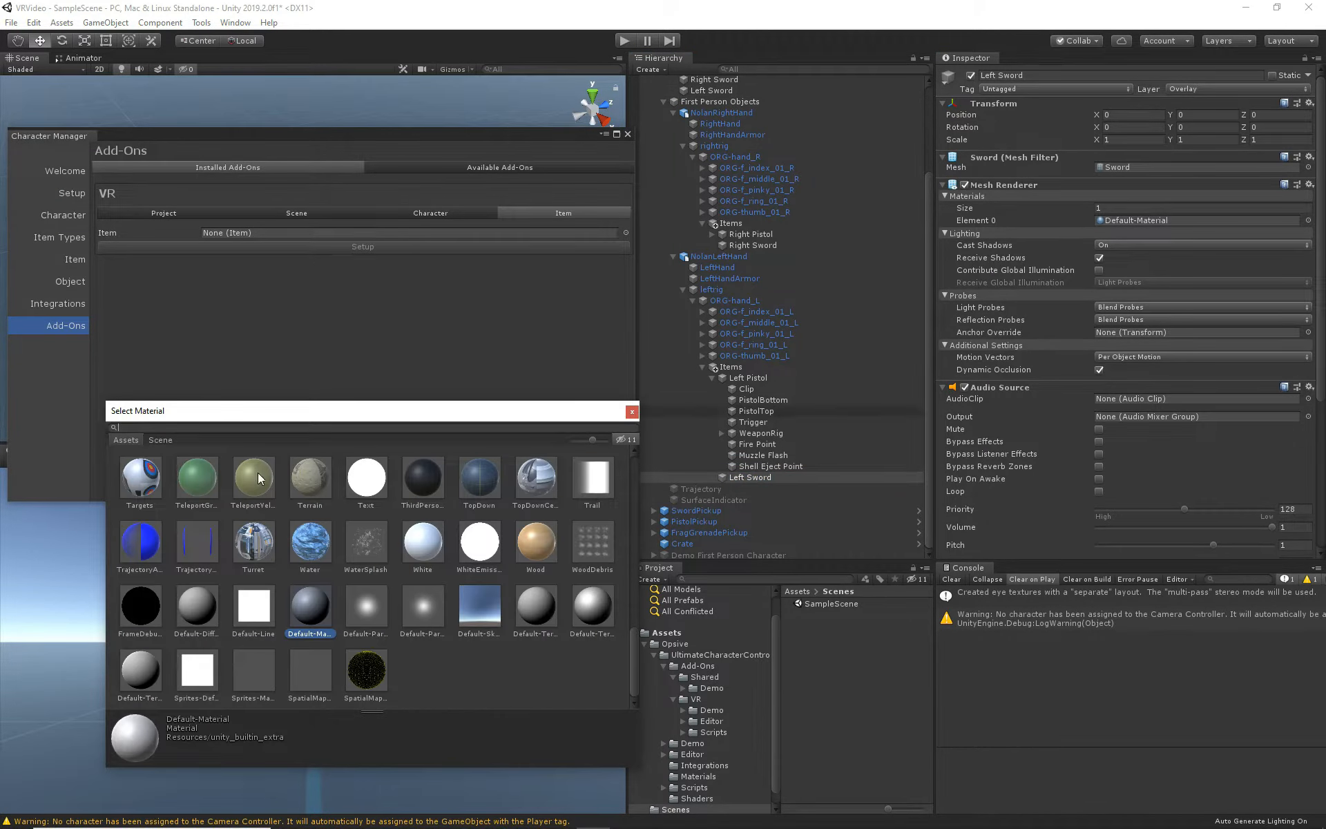
type("sw")
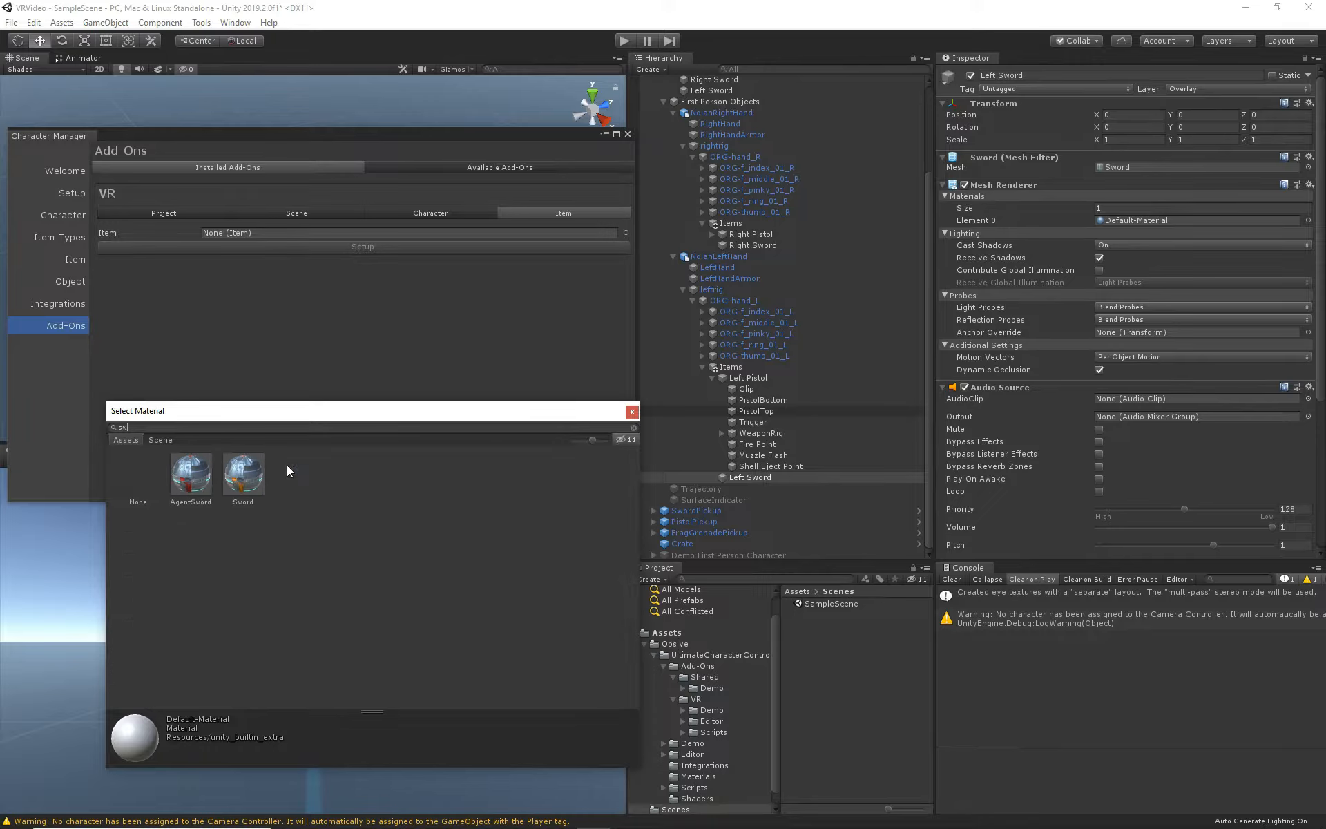
type("o")
left_click(249, 476)
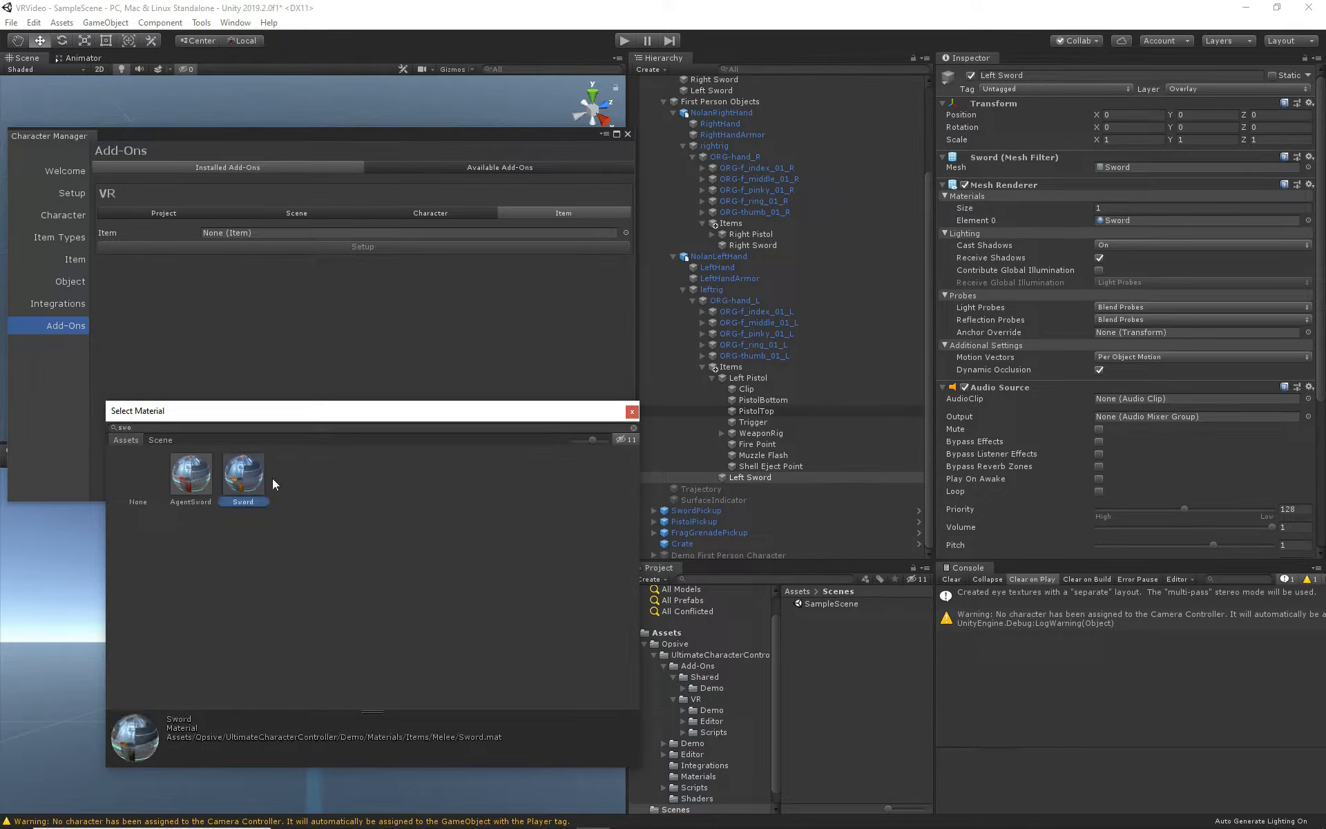
left_click(632, 411)
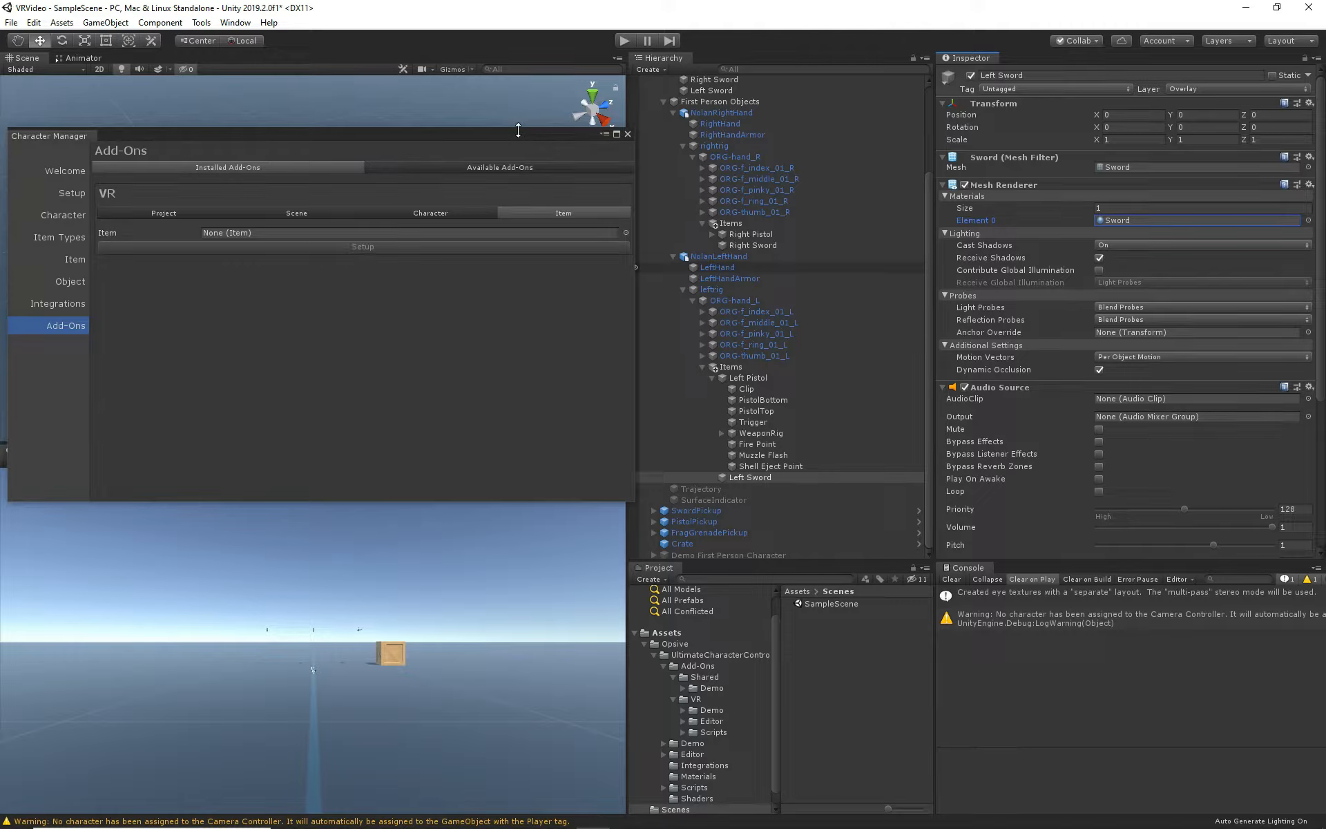
- Open the settings of the Use (Slot 0) item ability on the First Person Character
scroll(768, 308, "up", 3)
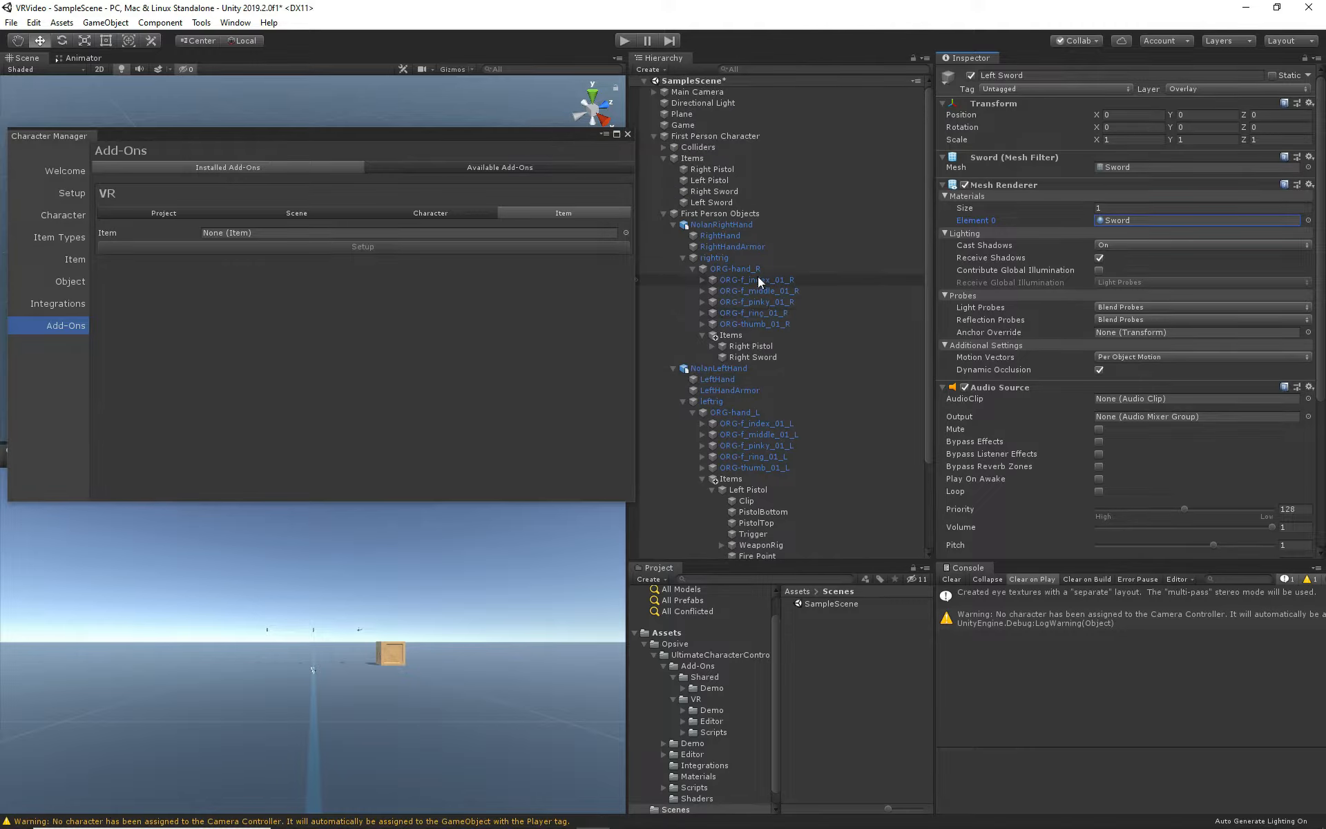
left_click(692, 159)
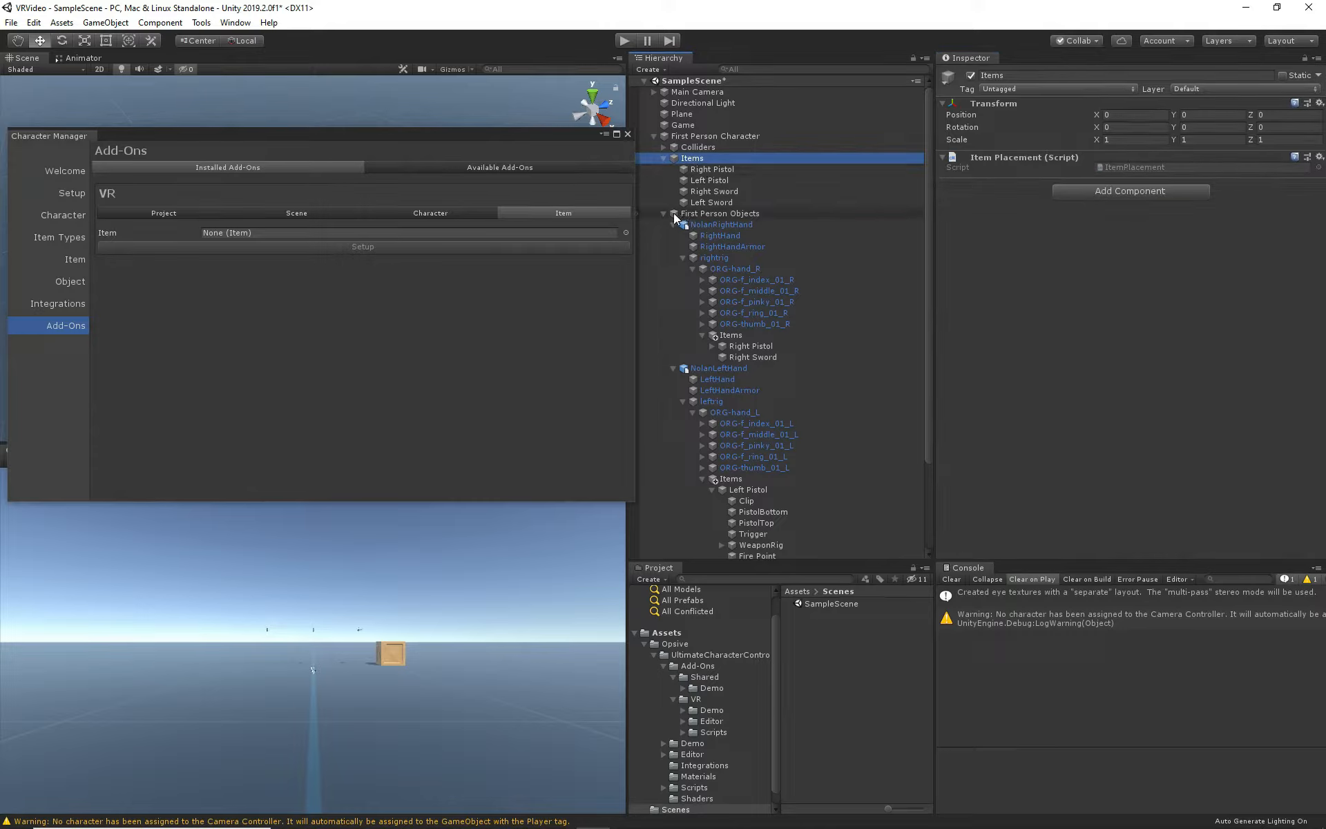
left_click(697, 135)
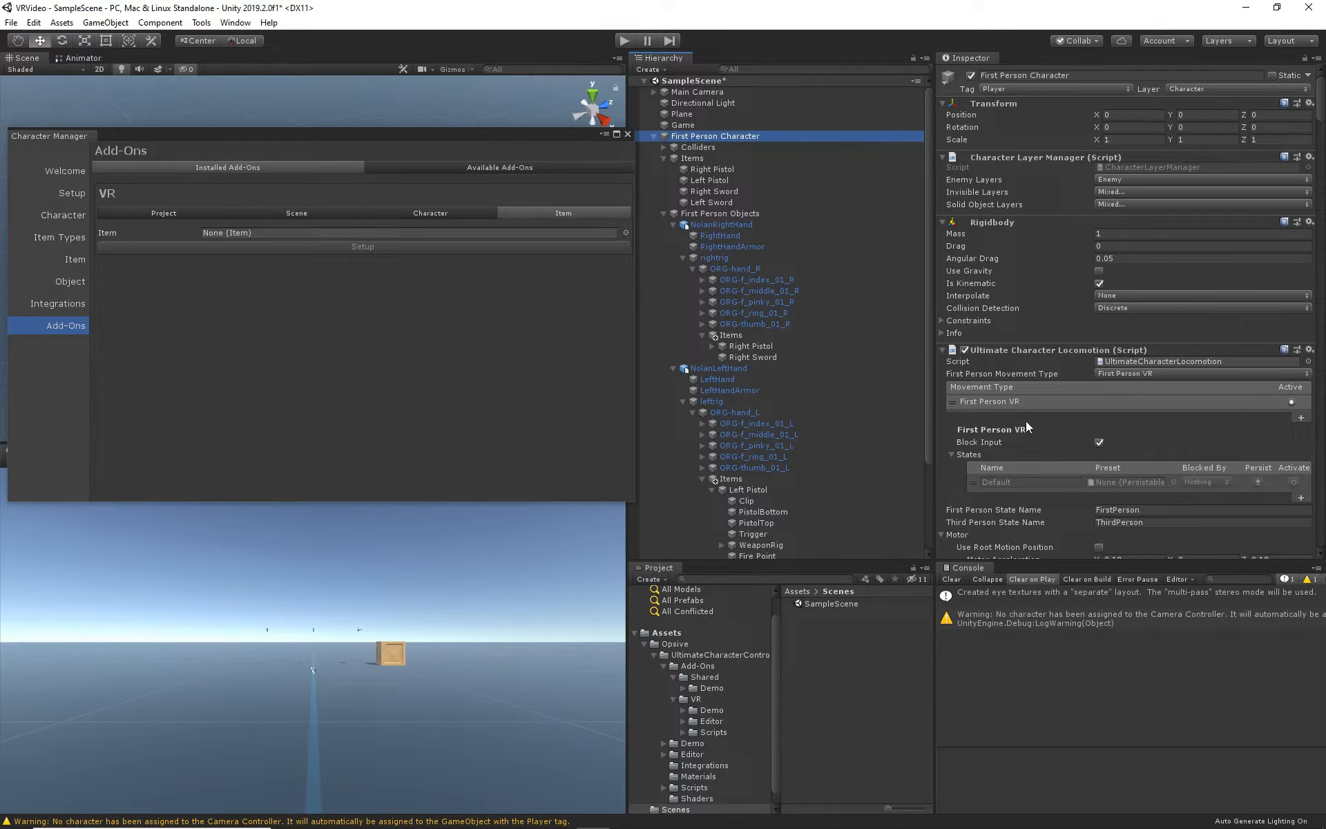
scroll(1025, 423, "down", 15)
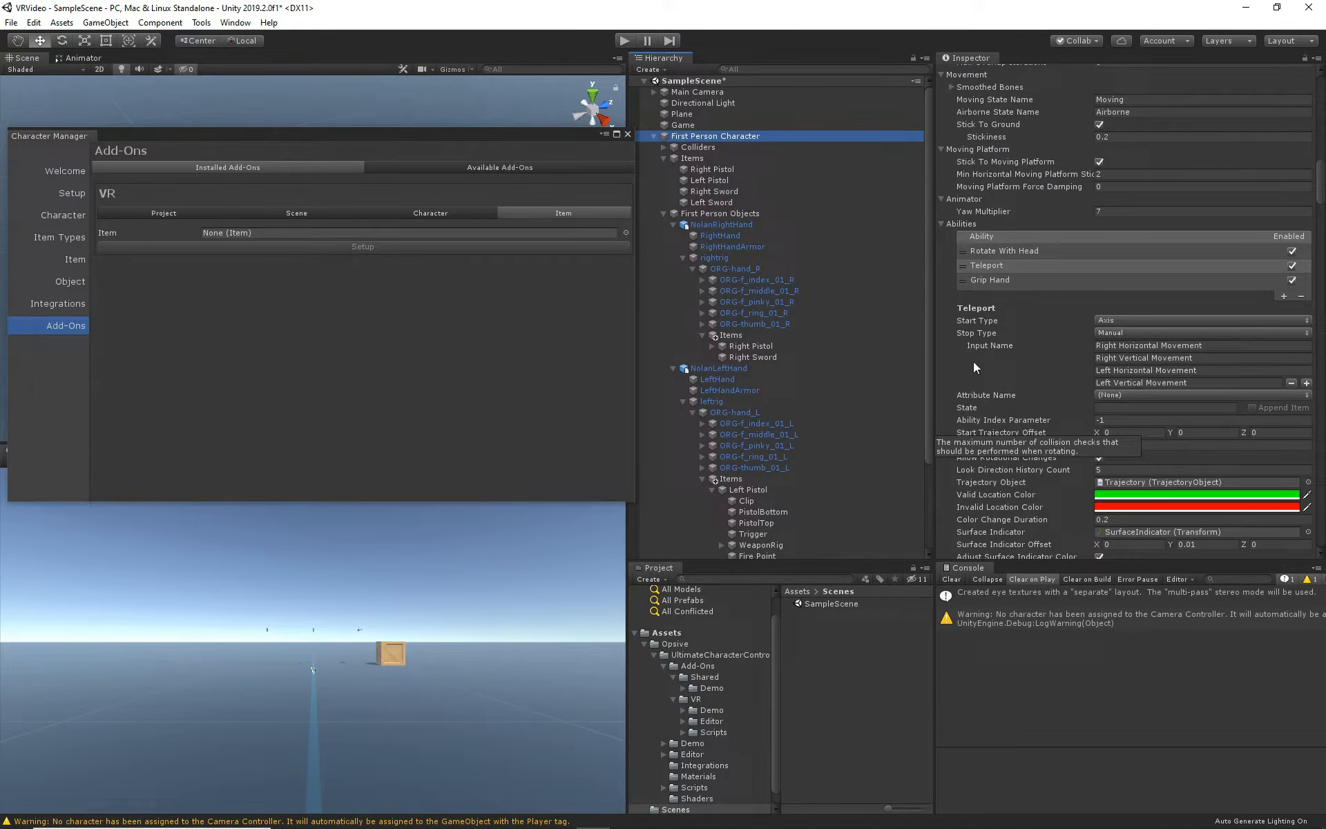
scroll(1091, 487, "down", 10)
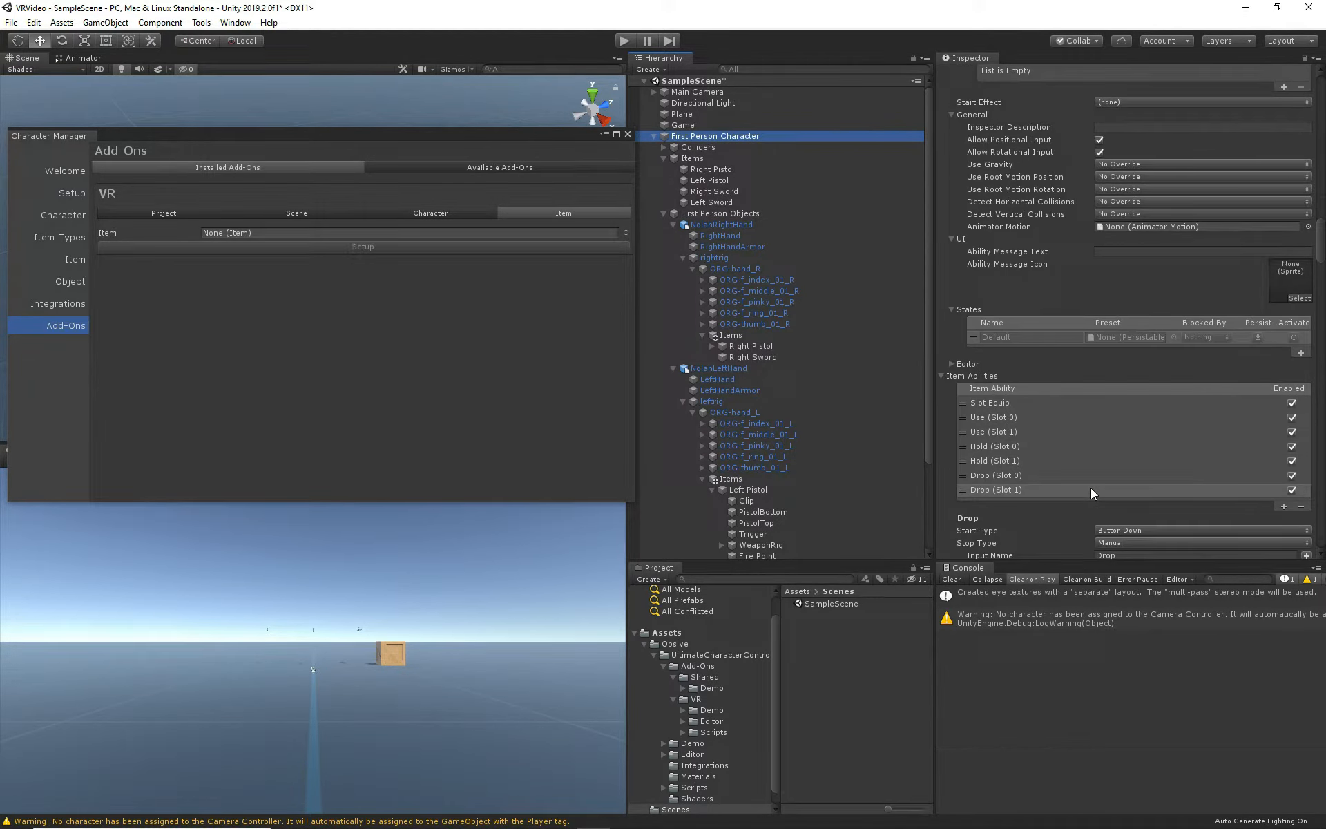
left_click(1039, 417)
scroll(1038, 416, "down", 3)
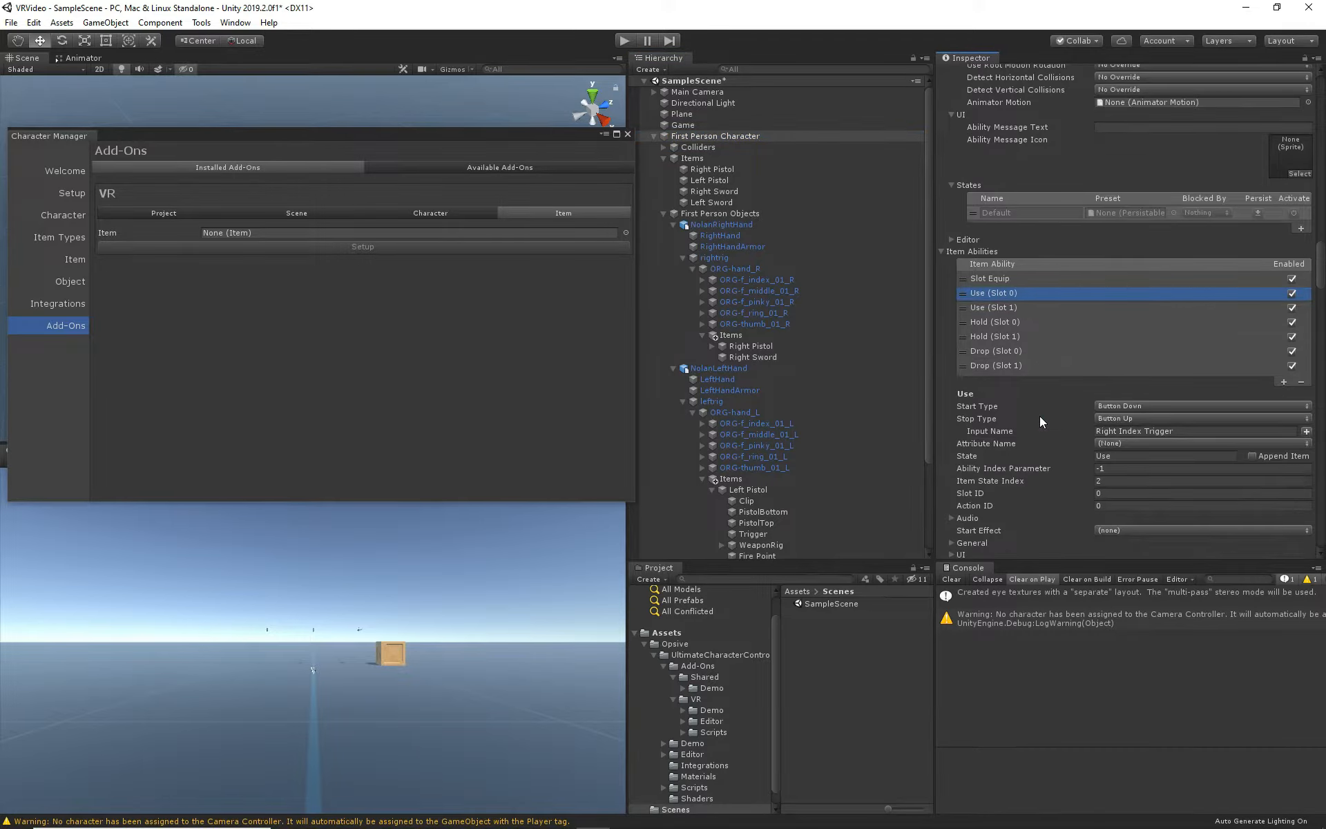
- Set the Use (Slot 0) ability's start type to Automatic and its stop type to Manual
left_click(1120, 406)
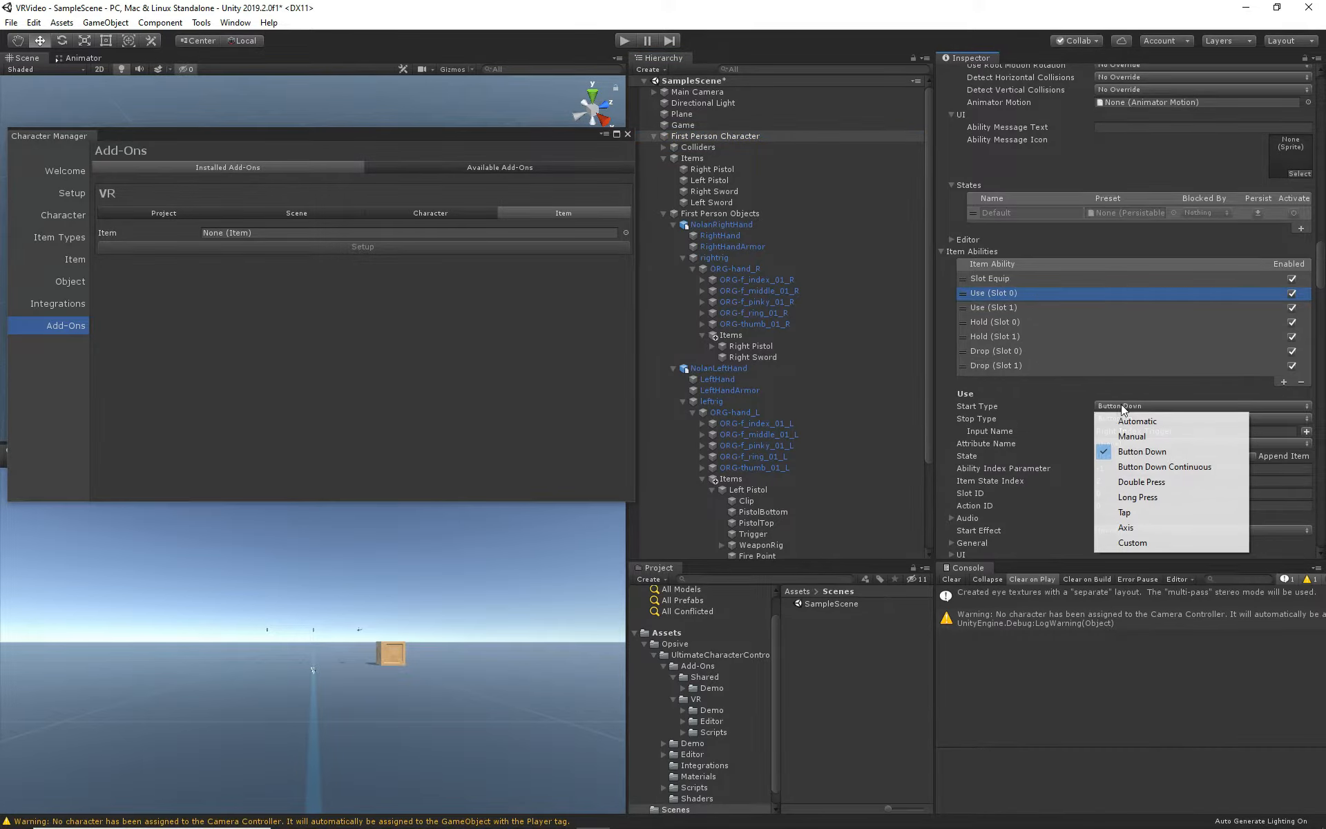
left_click(1192, 423)
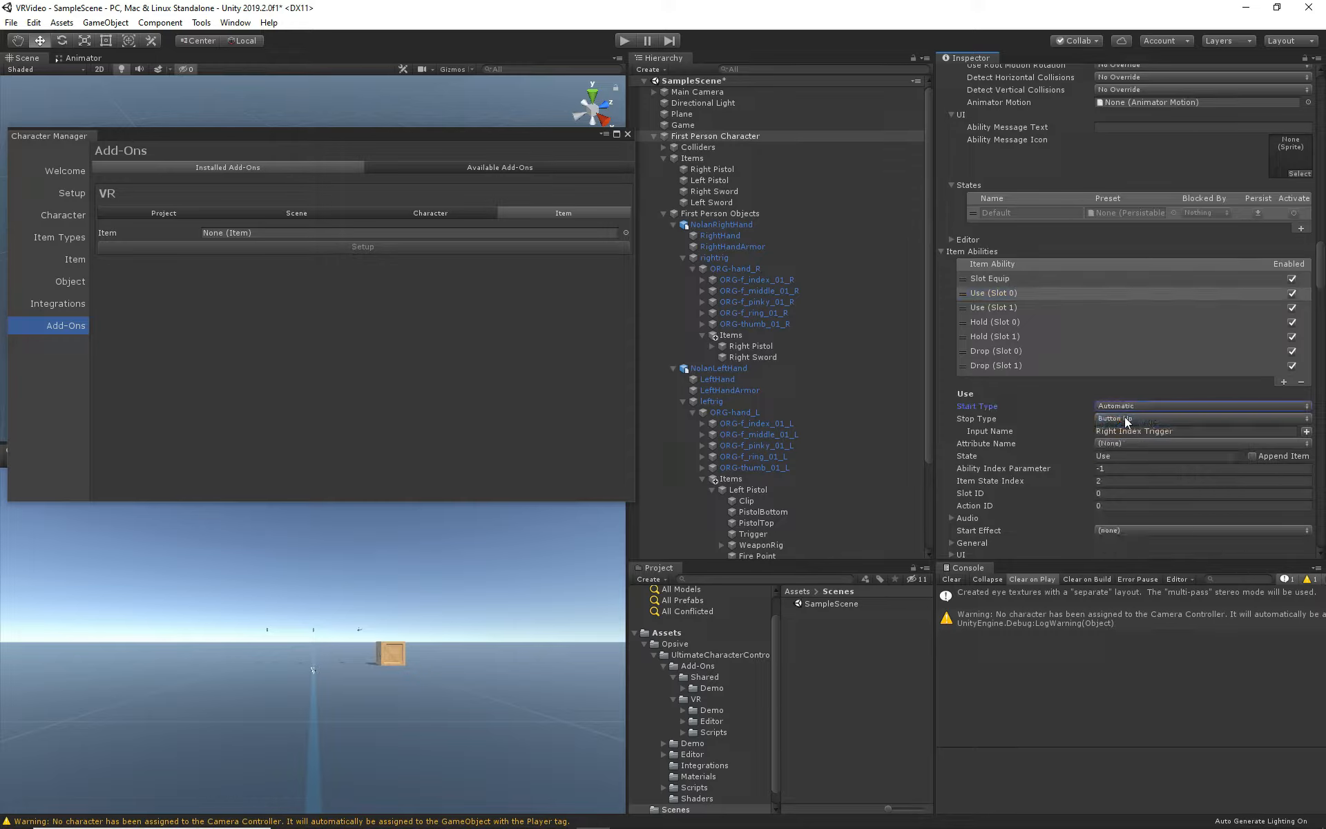
left_click(1125, 418)
left_click(1140, 448)
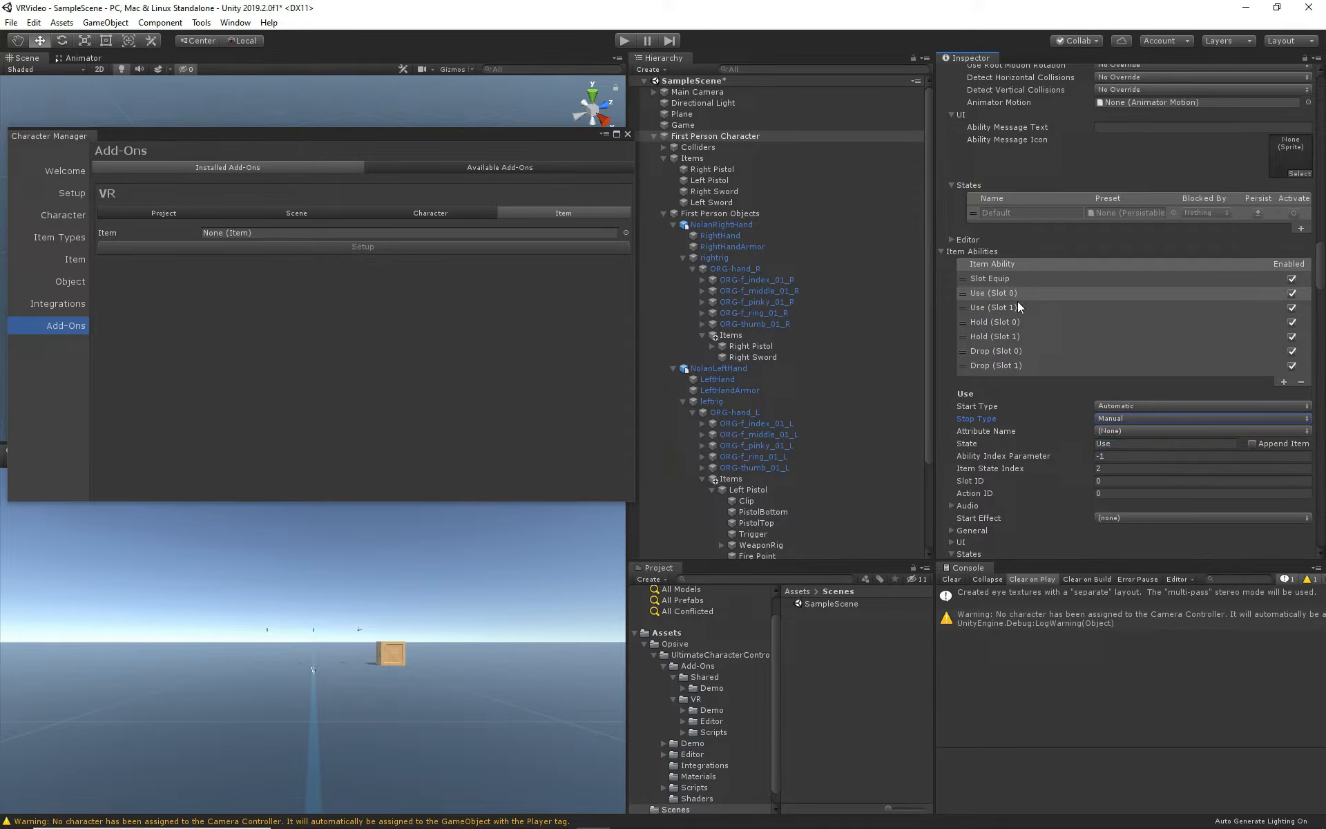
- Restore the Use (Slot 0) ability's stop type to Button Up and its start type to Button Down
left_click(1117, 420)
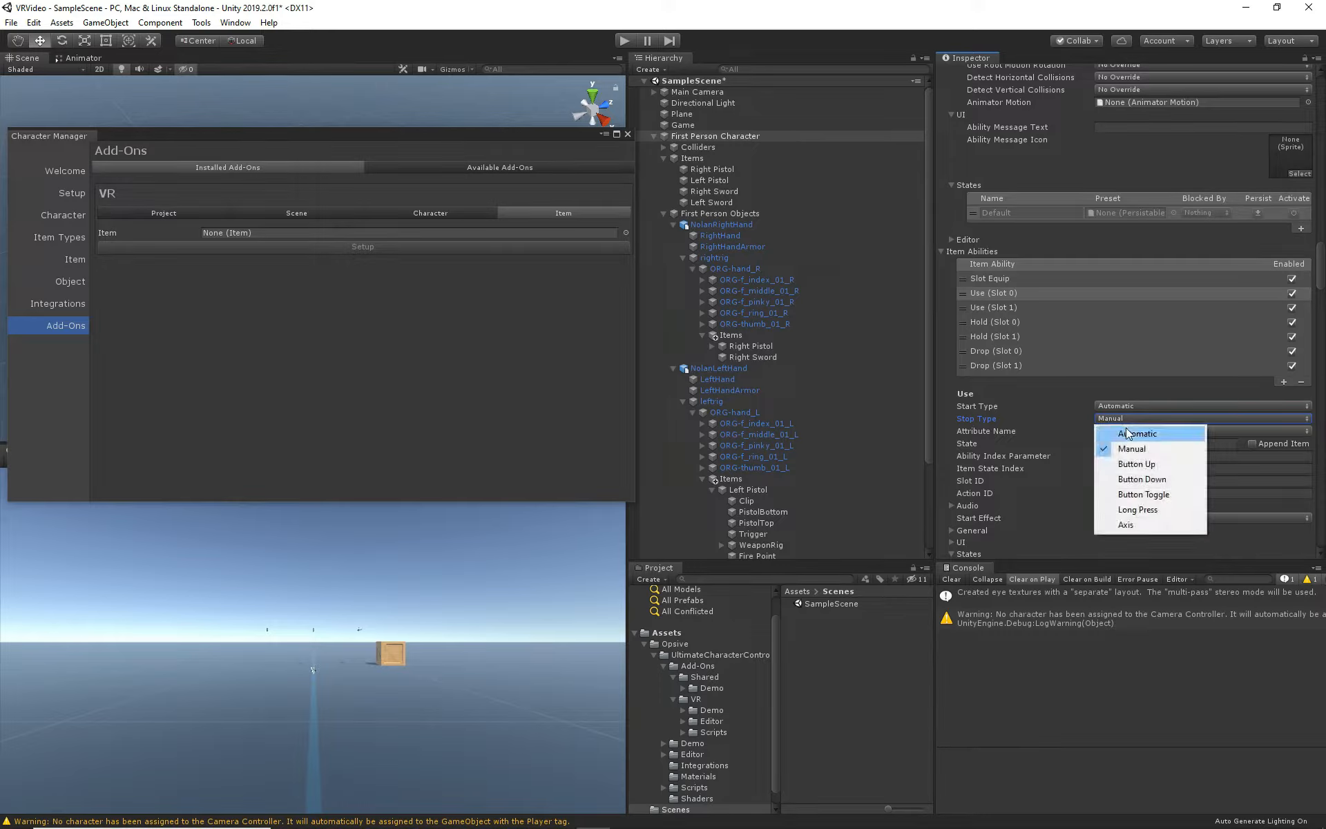
left_click(1143, 464)
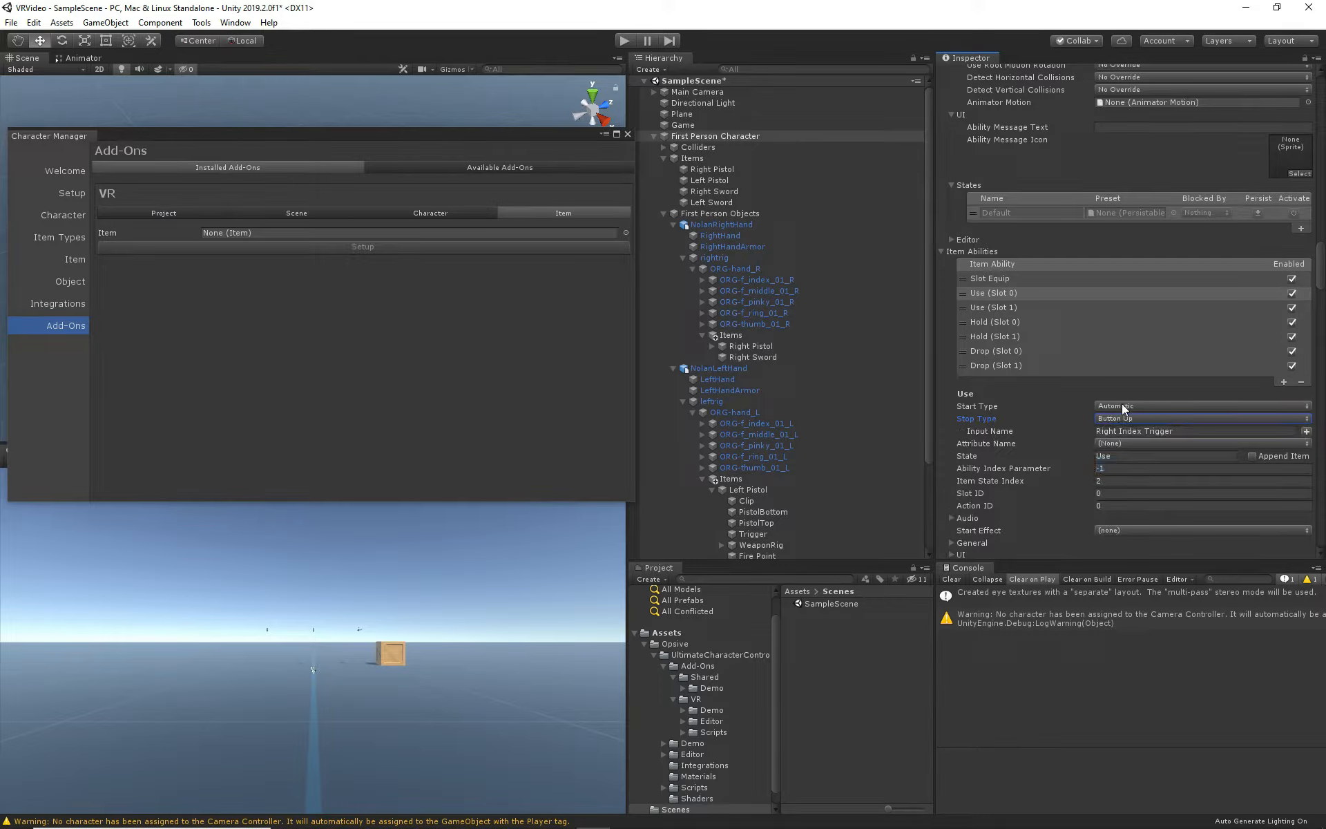
left_click(1122, 405)
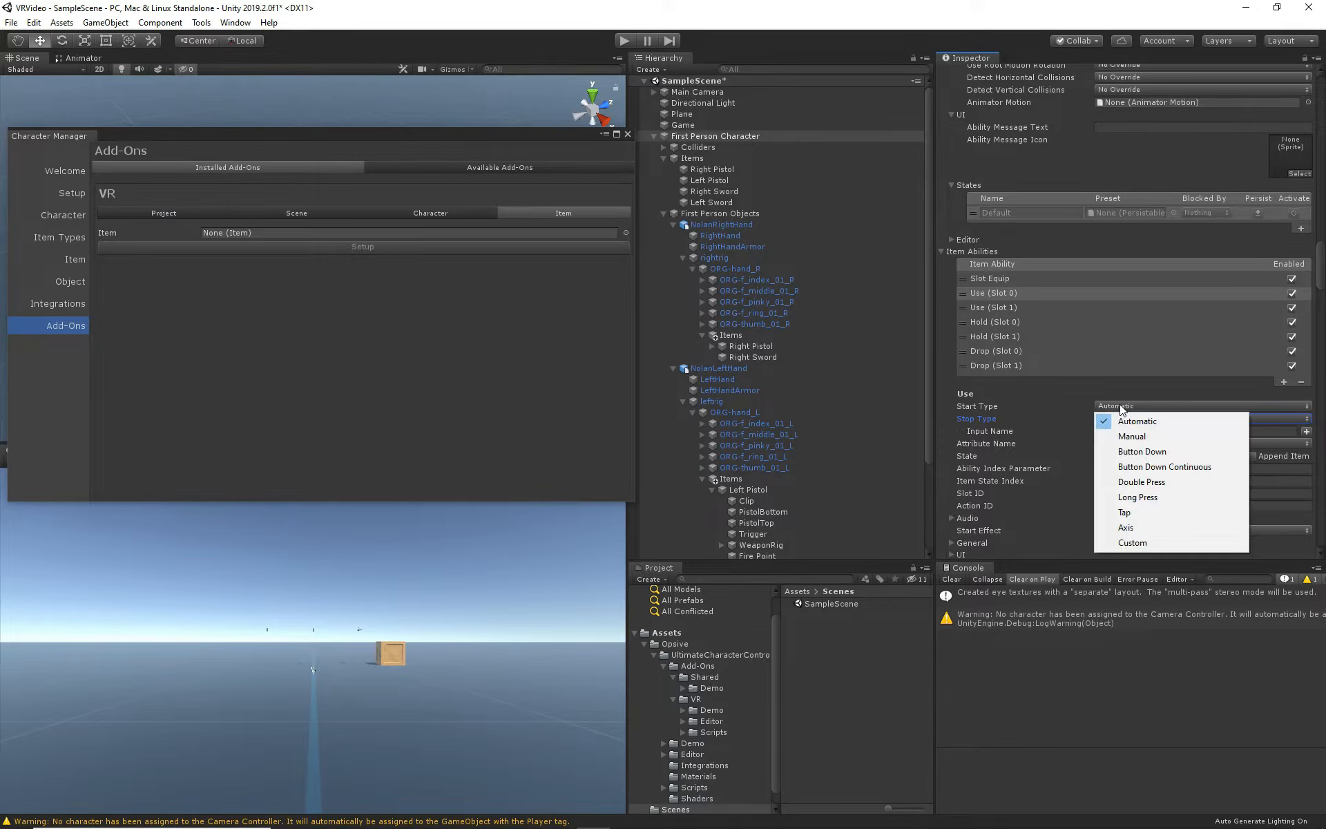
left_click(1148, 452)
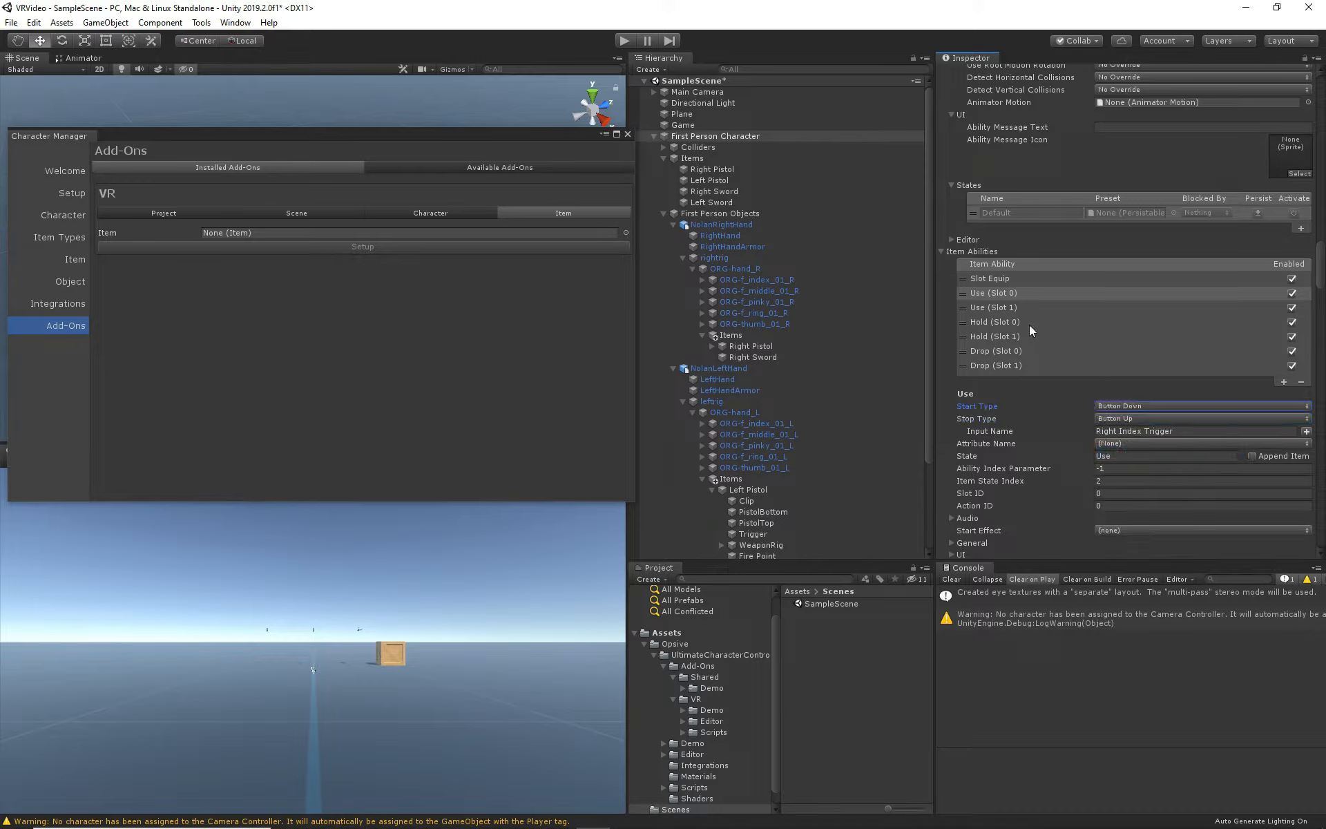
left_click(1007, 294)
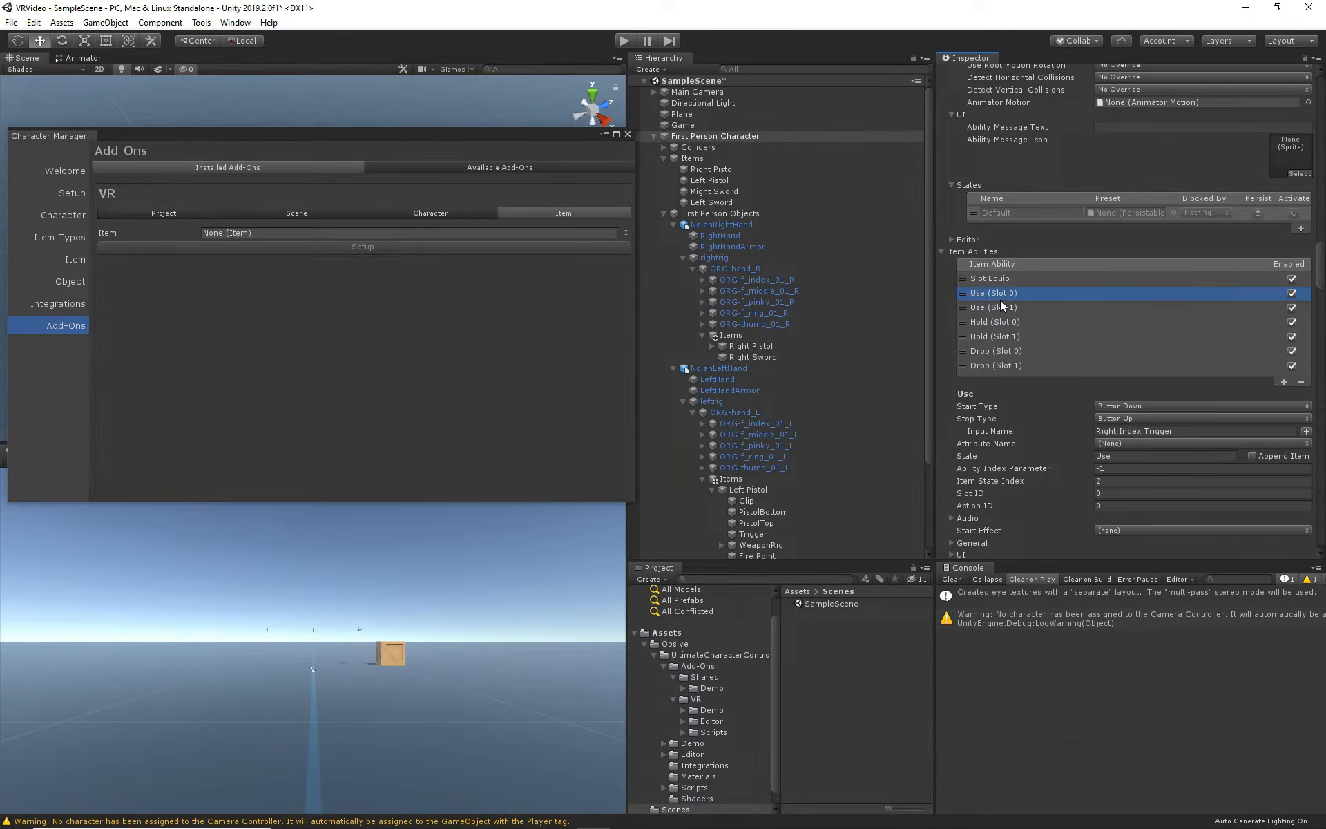
- Open the settings of the Slot Equip item ability on the First Person Character
scroll(1021, 468, "up", 4)
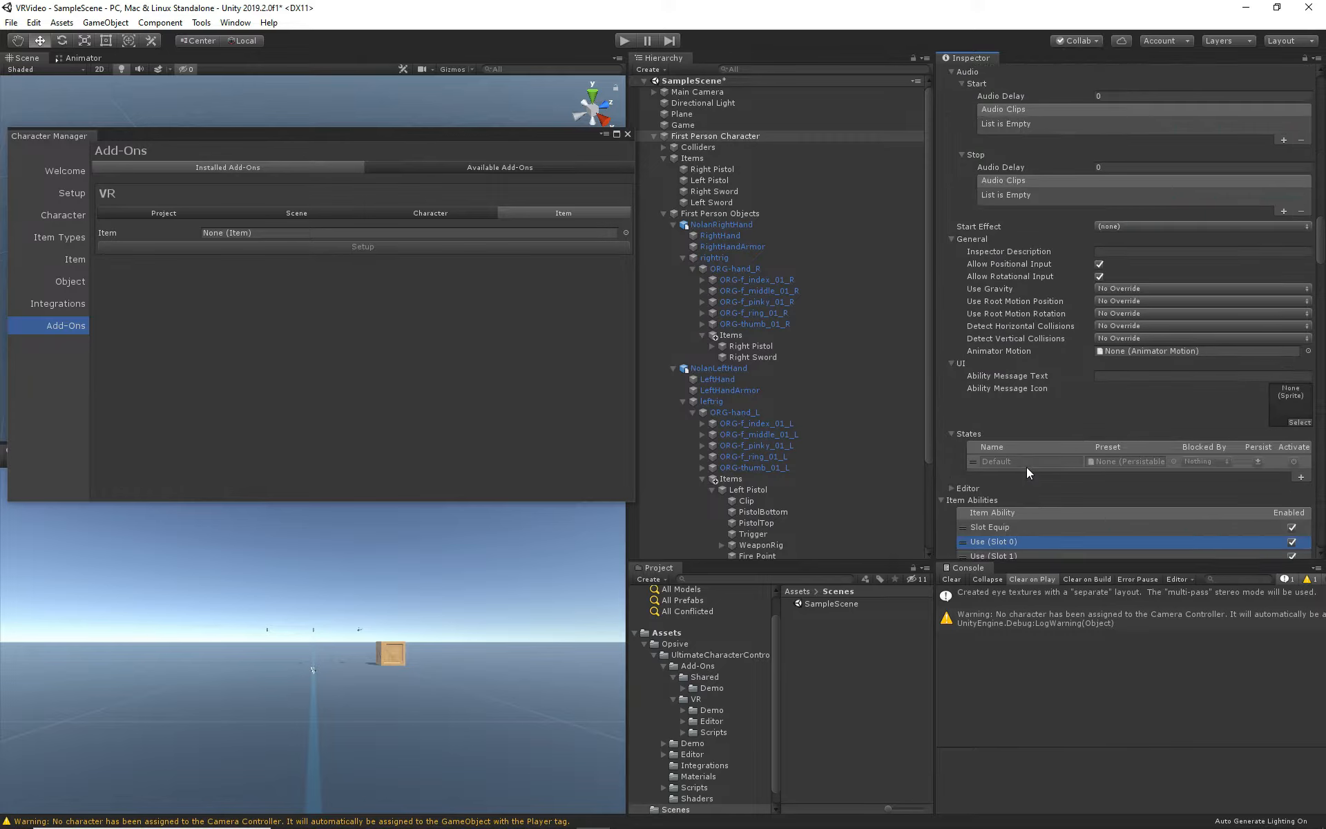
left_click(1009, 404)
scroll(1033, 482, "down", 8)
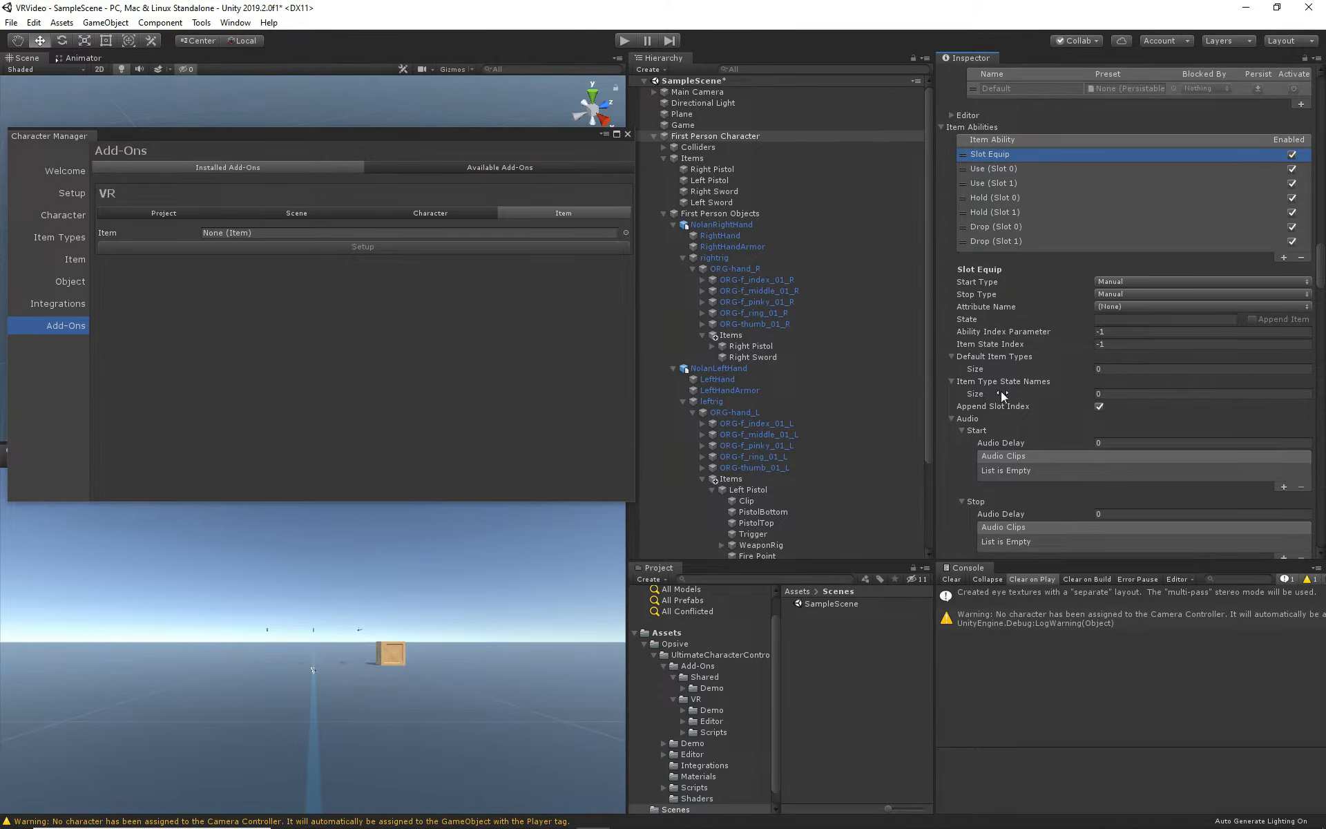
- Look through the First Person Character's other components, from Unity Input and Animator Monitor to Inventory and Character Health
scroll(1000, 391, "down", 20)
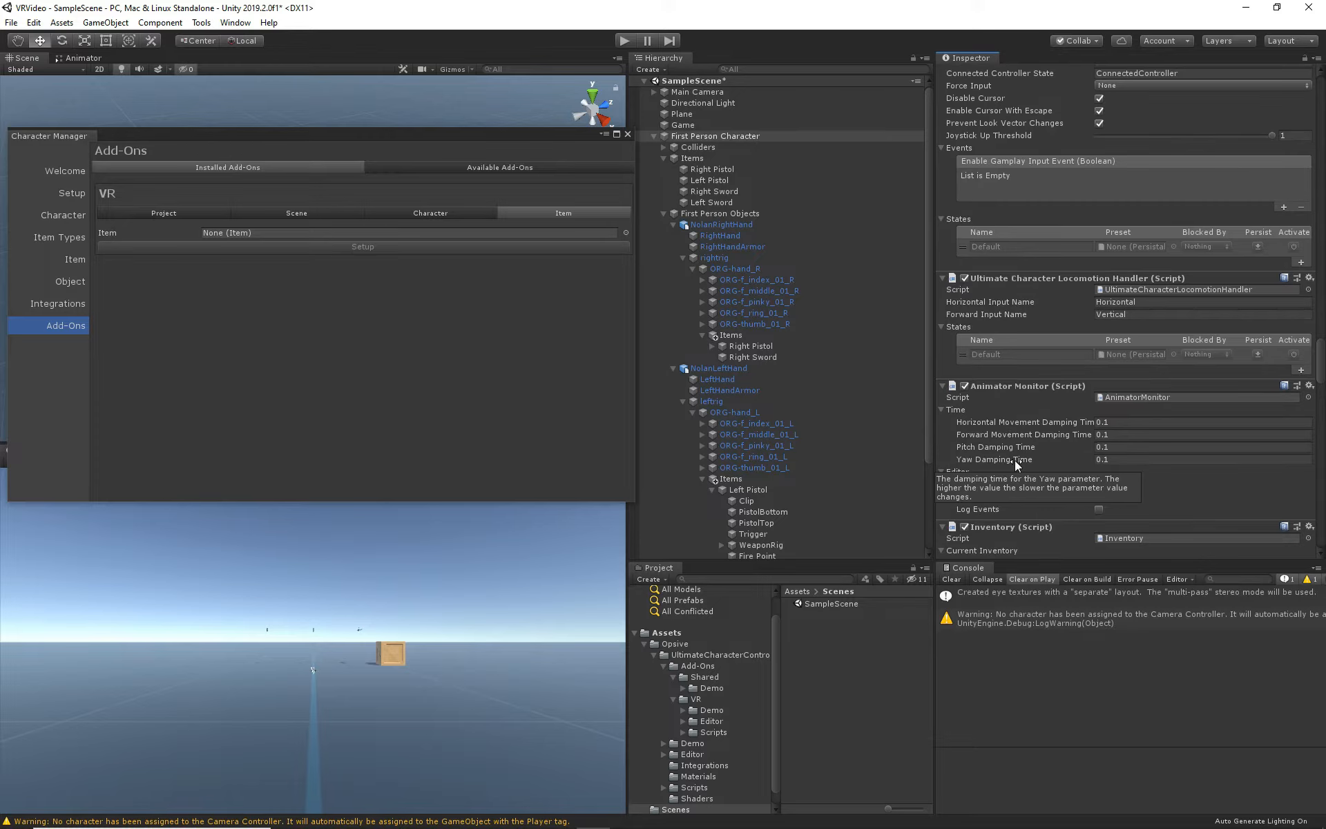
scroll(1014, 460, "up", 8)
scroll(1088, 463, "down", 16)
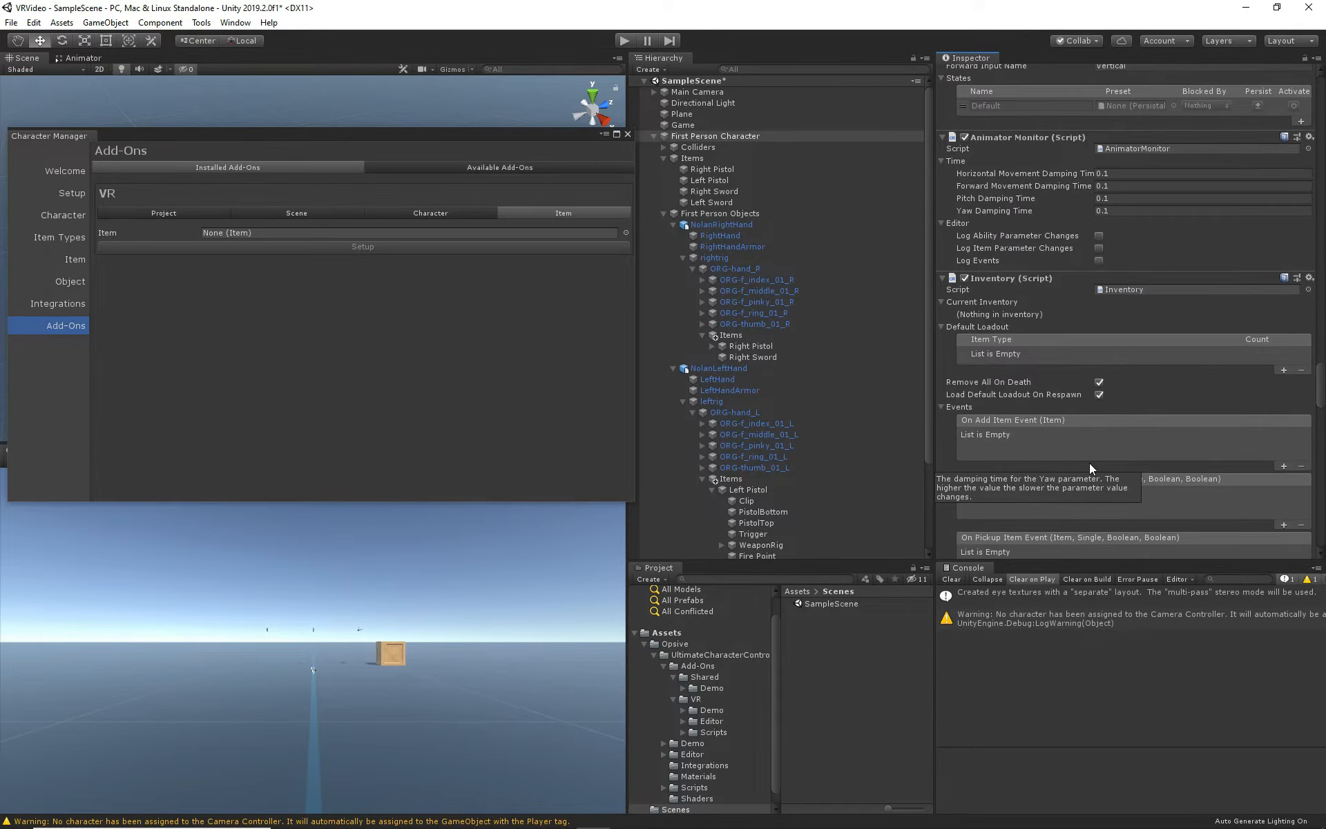
scroll(1088, 467, "down", 15)
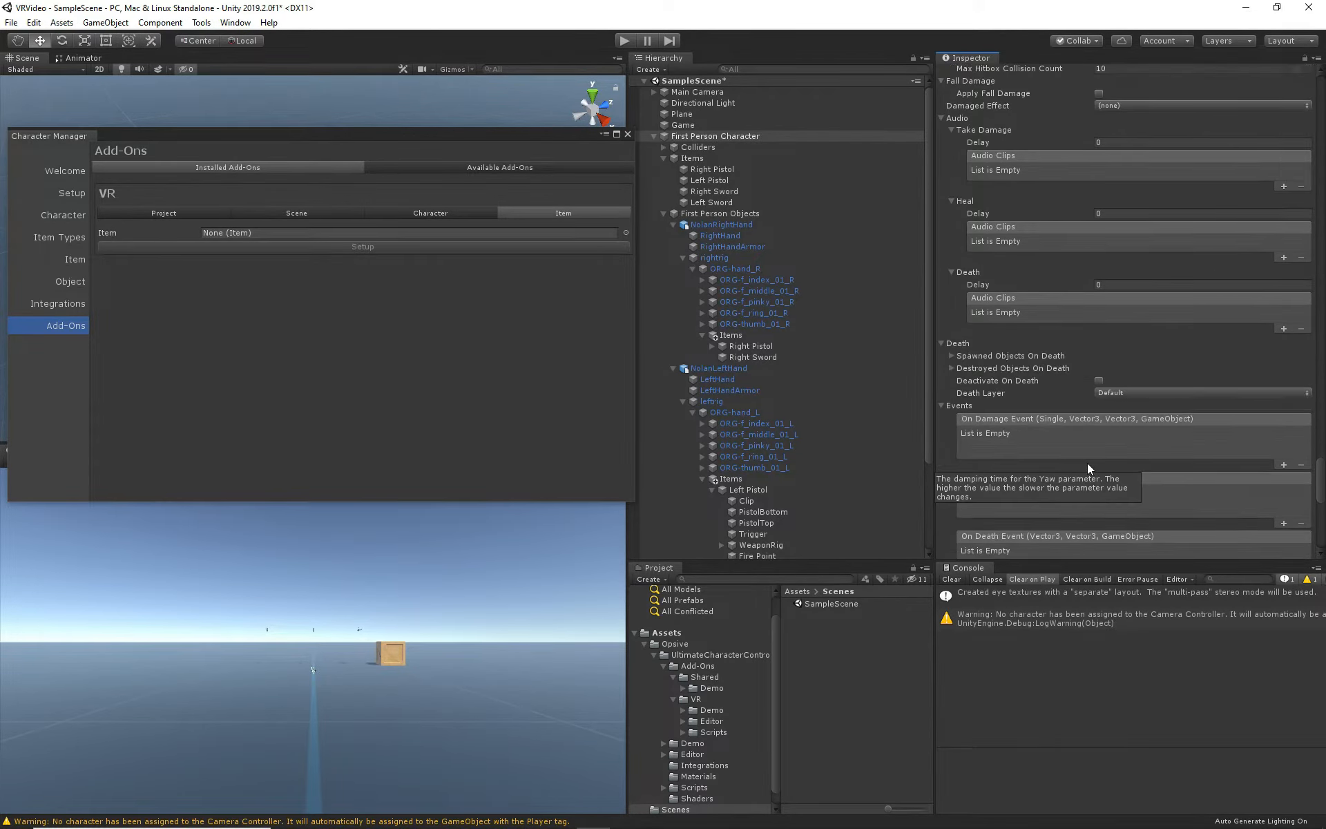
scroll(1087, 462, "down", 5)
scroll(1087, 462, "up", 10)
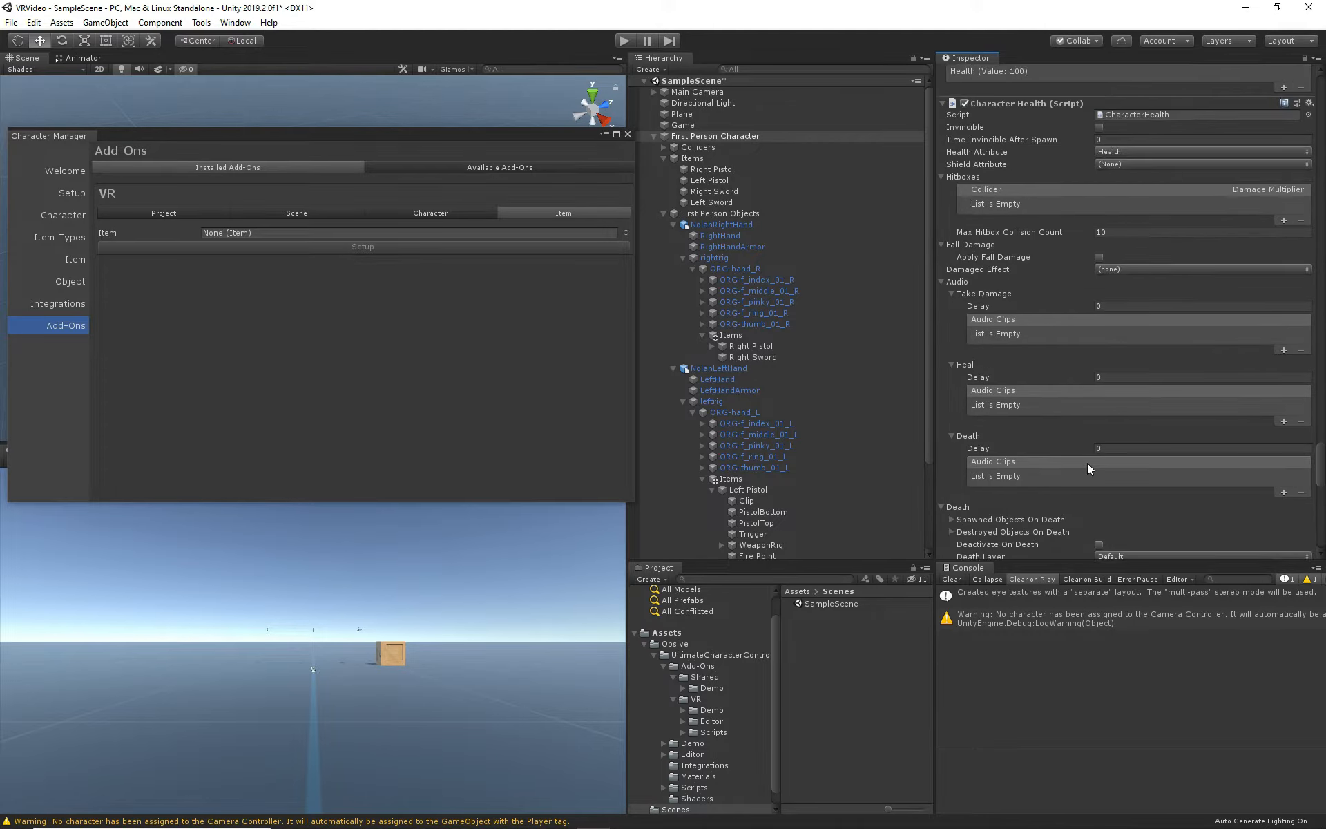
scroll(1086, 462, "down", 20)
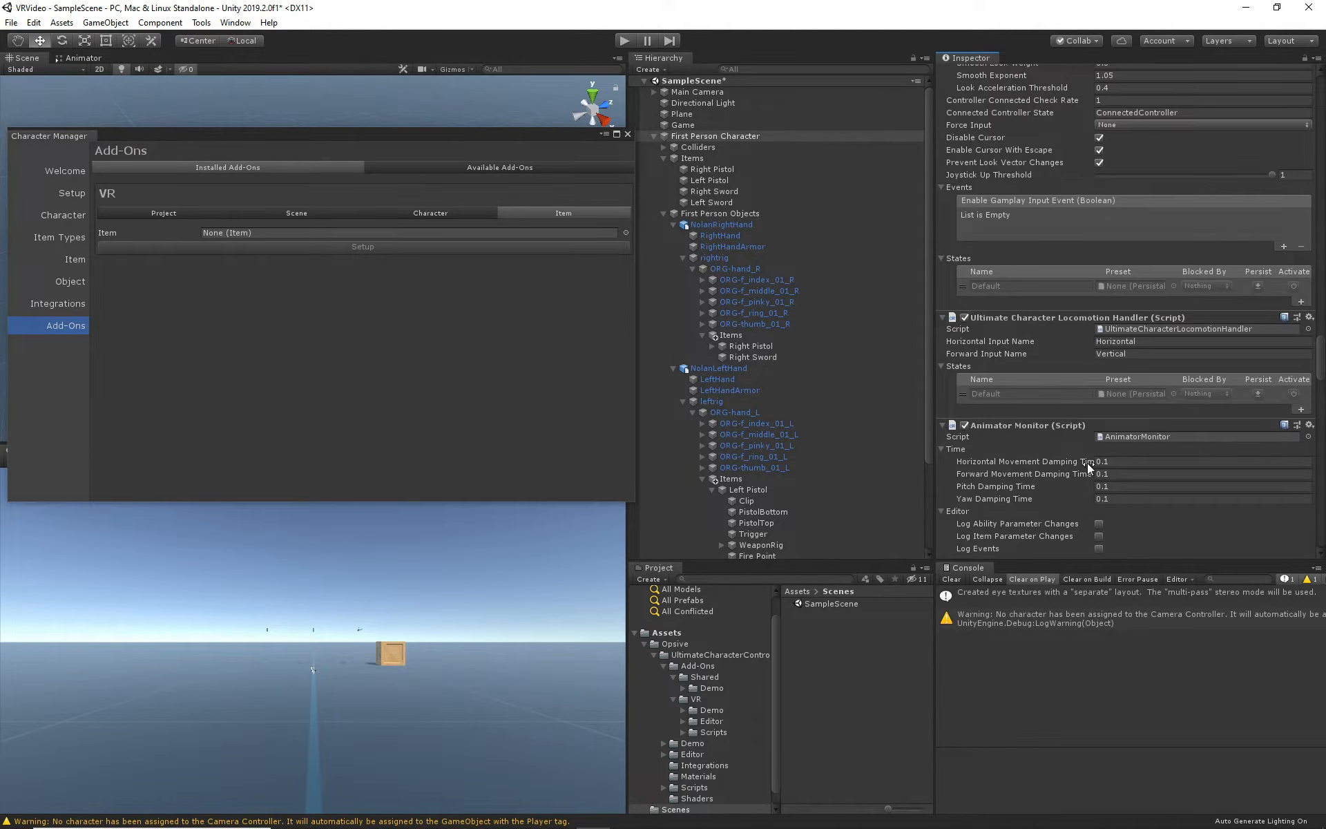
scroll(1087, 463, "up", 12)
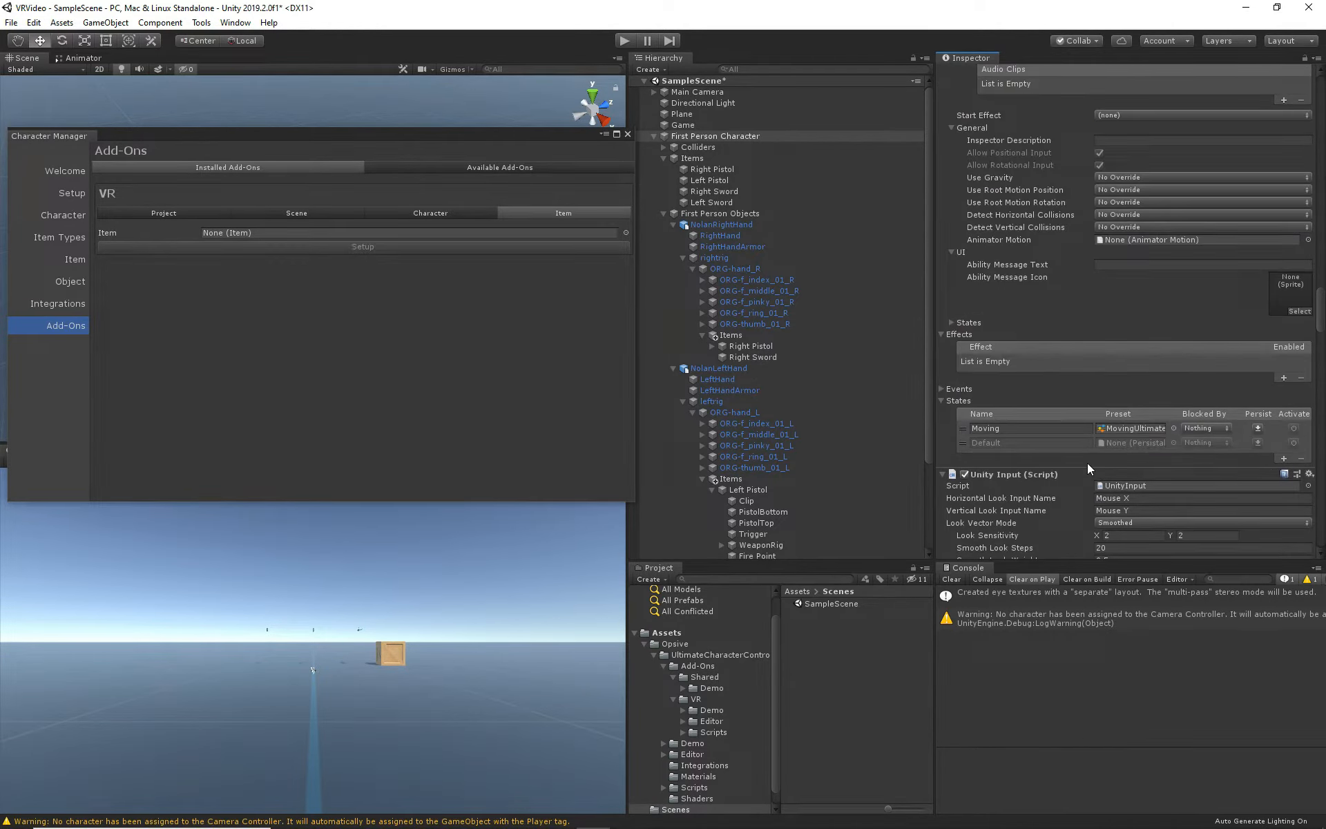
scroll(1086, 463, "up", 10)
- Set the size of the Slot Equip ability's Item Type State Names list to 1
scroll(1078, 433, "down", 4)
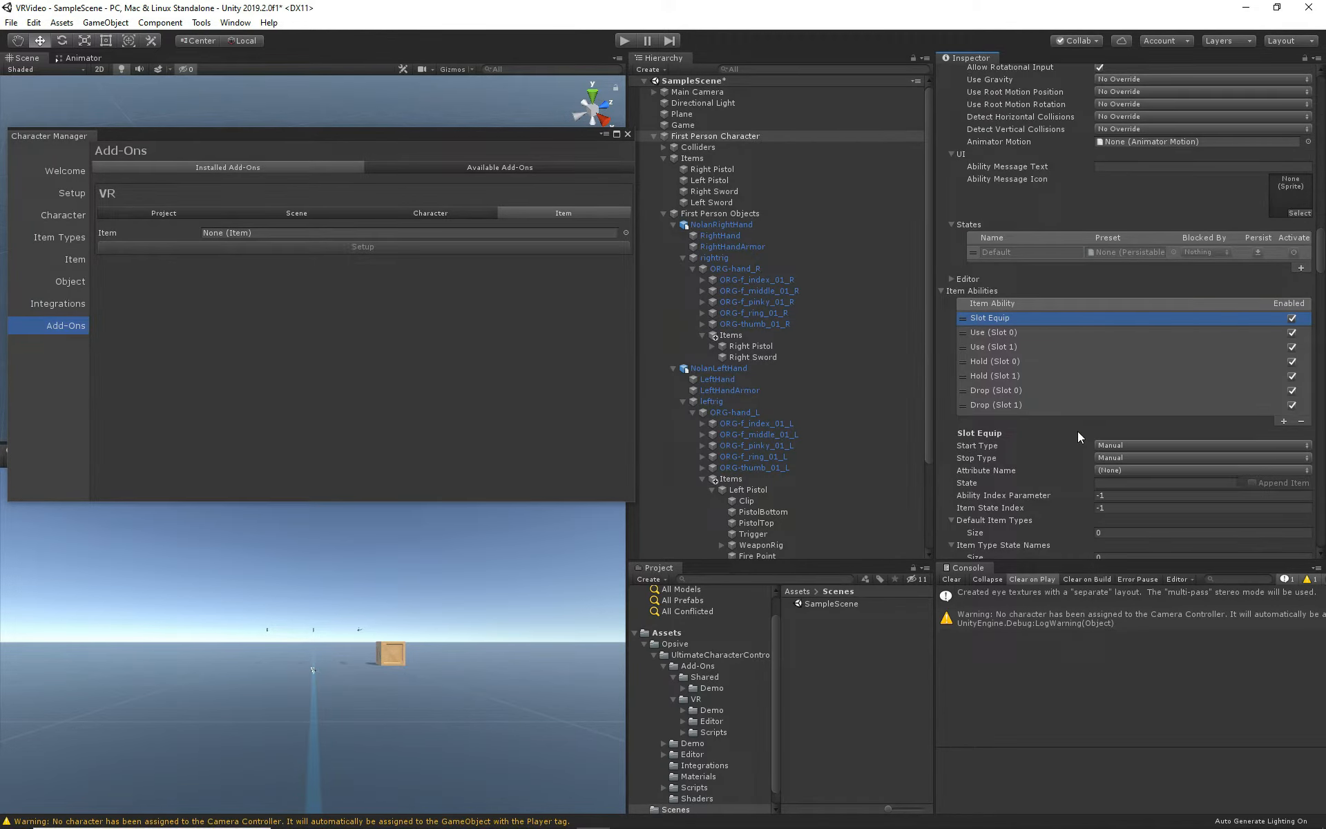
scroll(1072, 435, "down", 4)
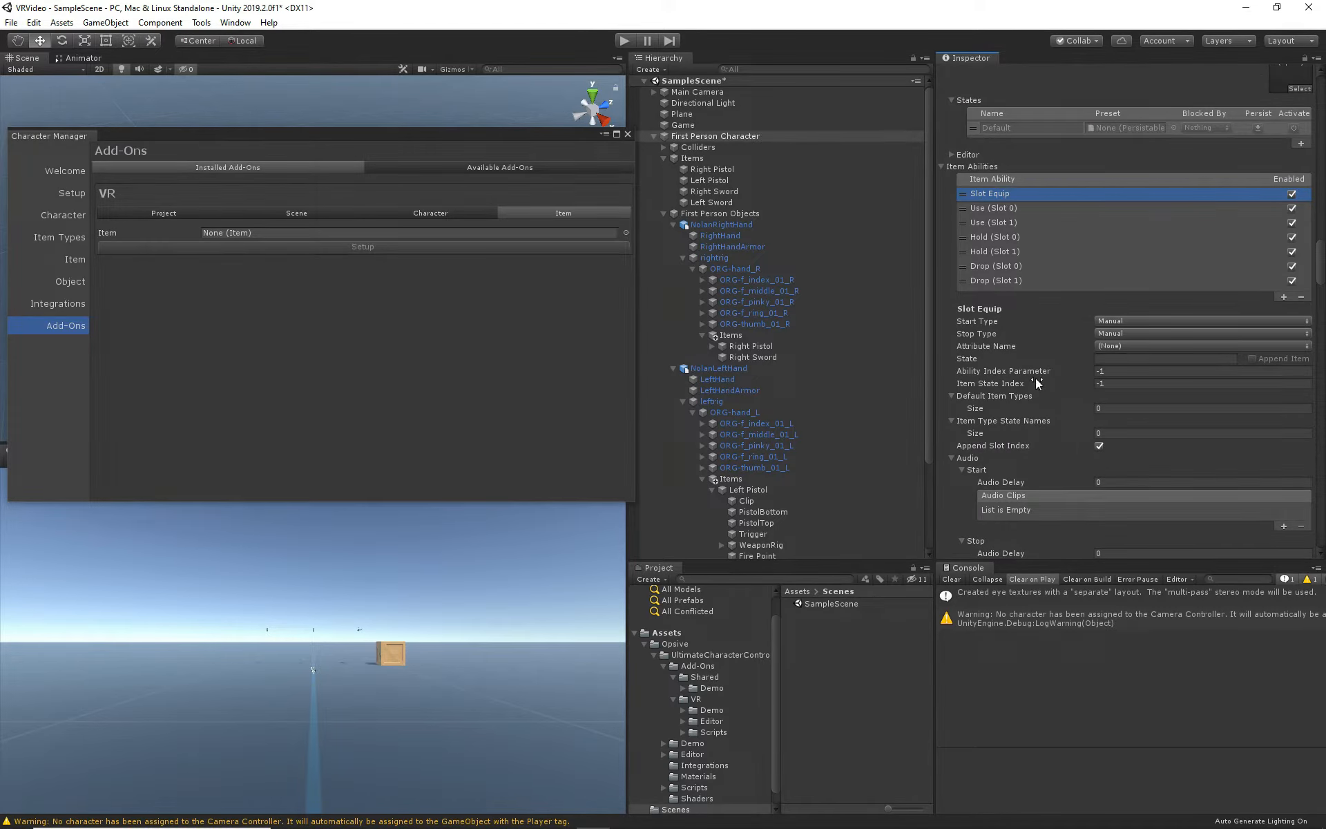
scroll(1034, 383, "down", 4)
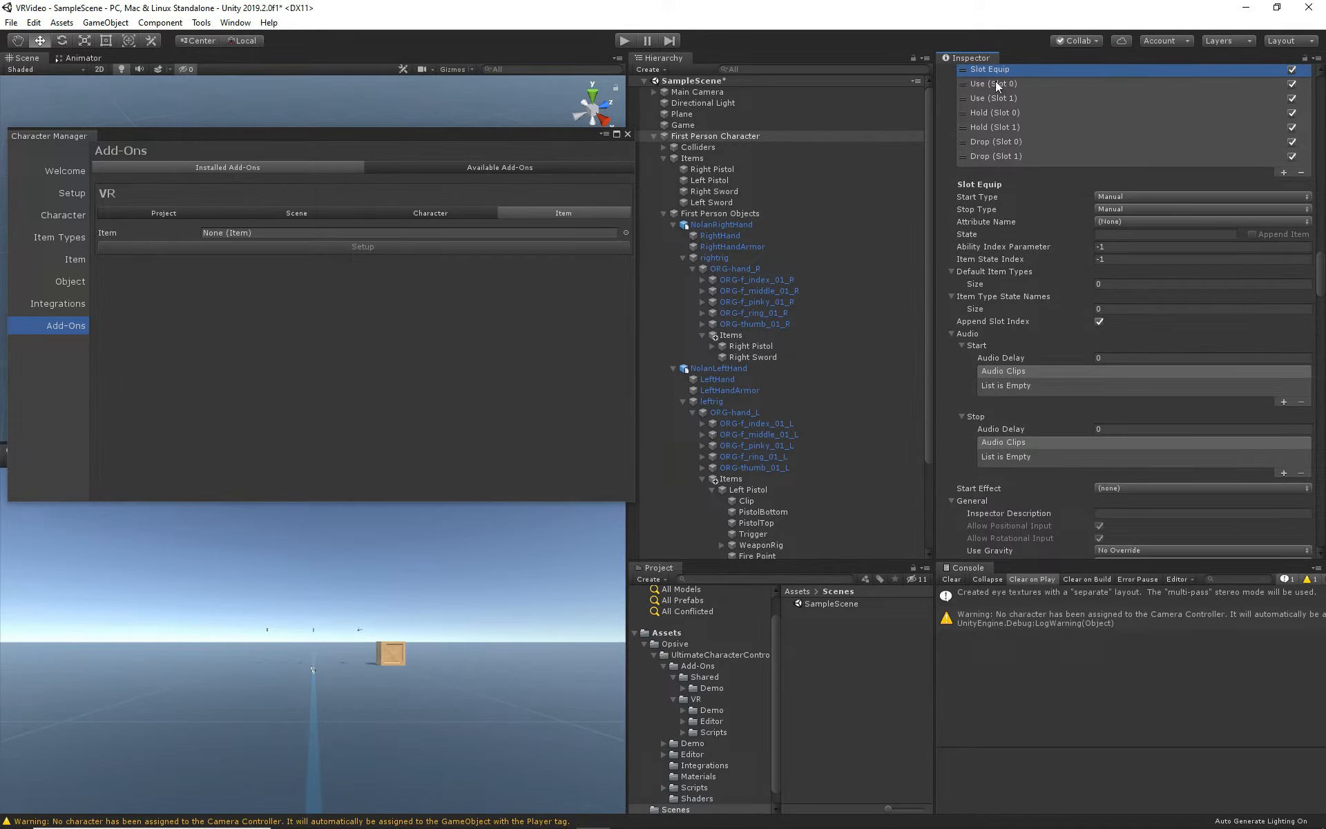
left_click(1114, 310)
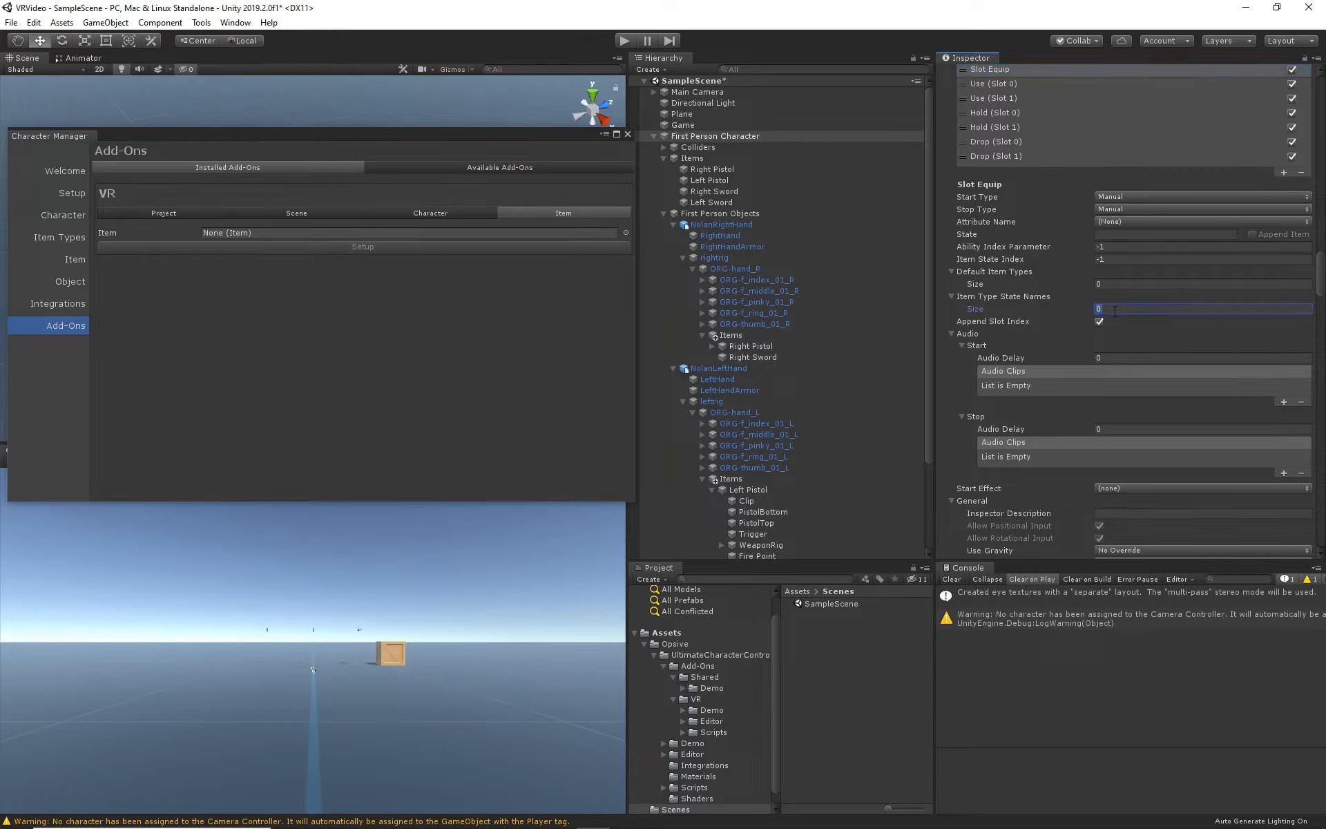
type("1")
key("Return")
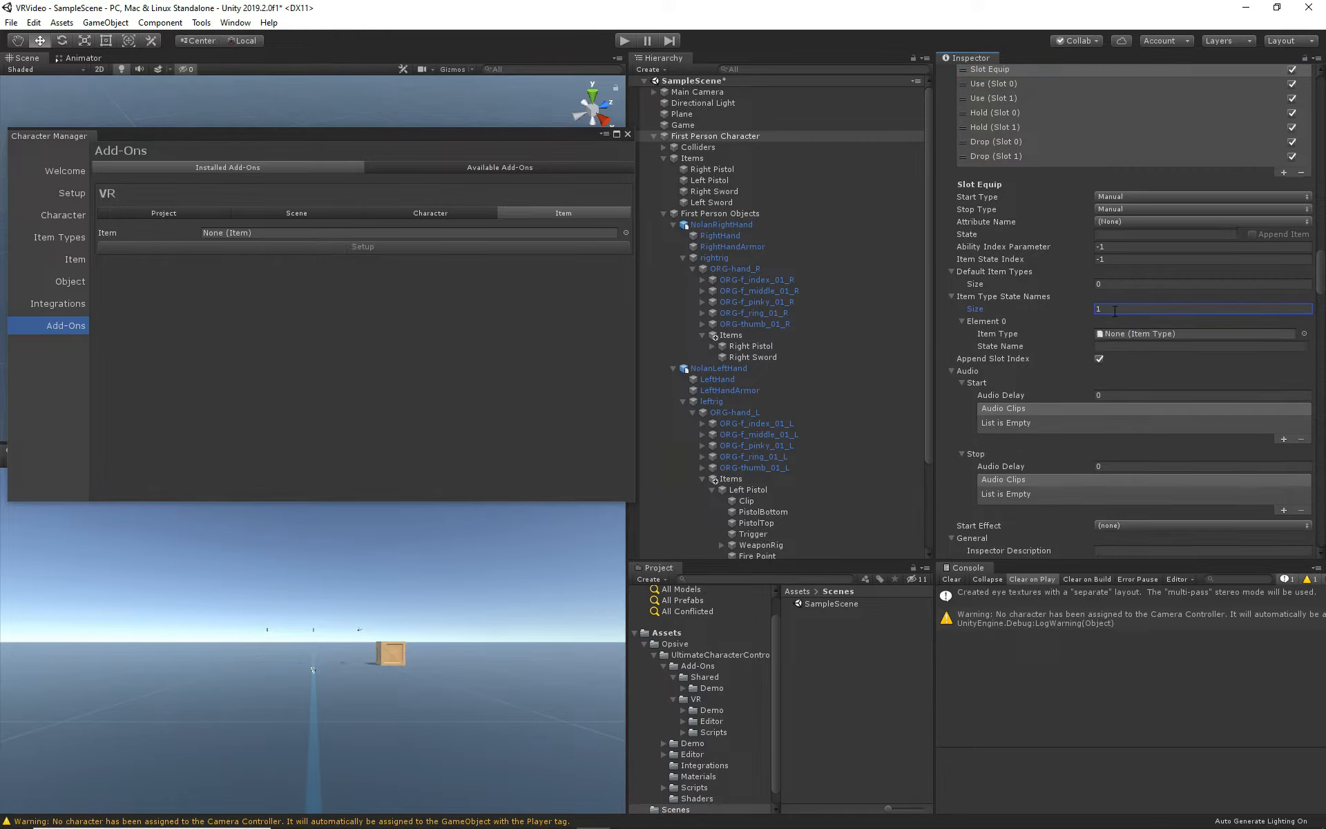
- Assign the Sword item type to Element 0 of the Item Type State Names and set its state name to Sword
left_click(1303, 334)
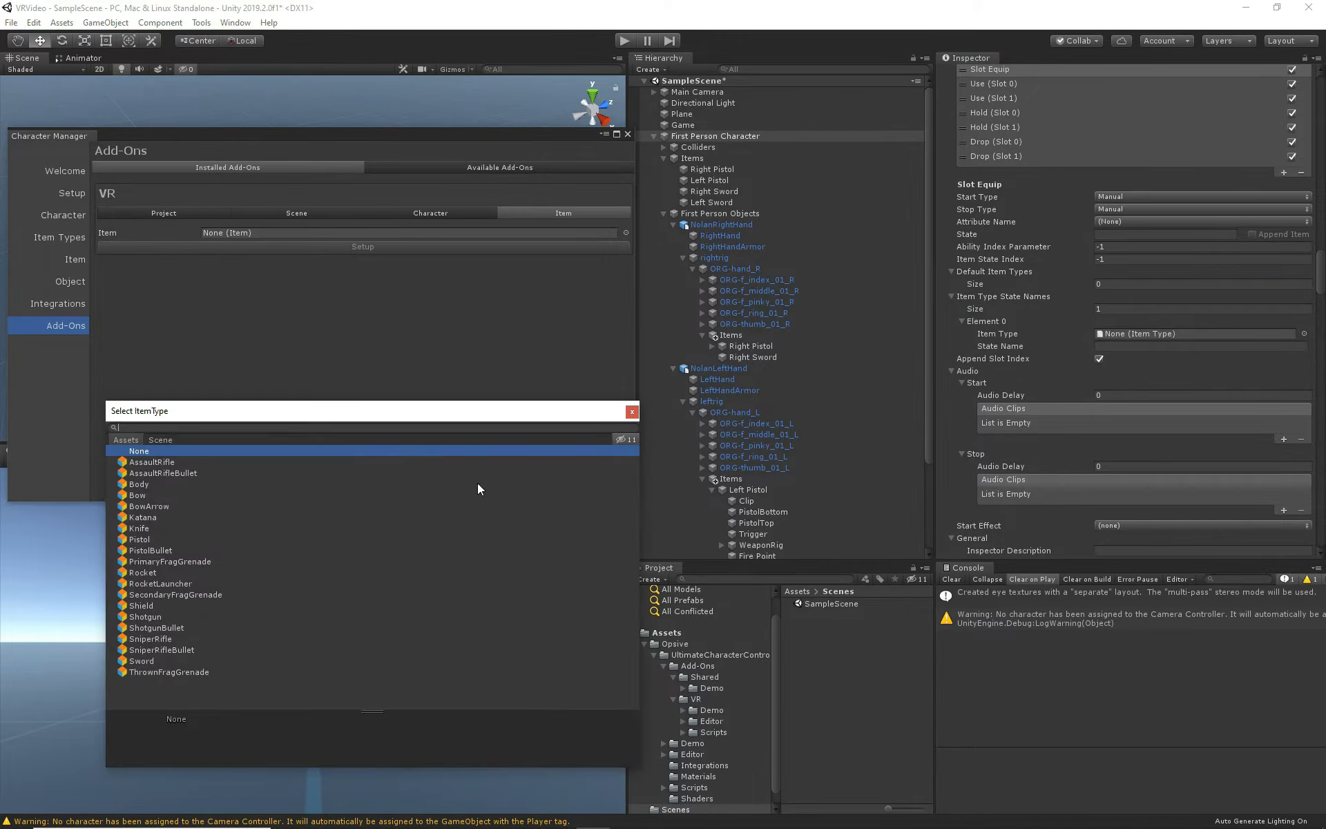
type("swo")
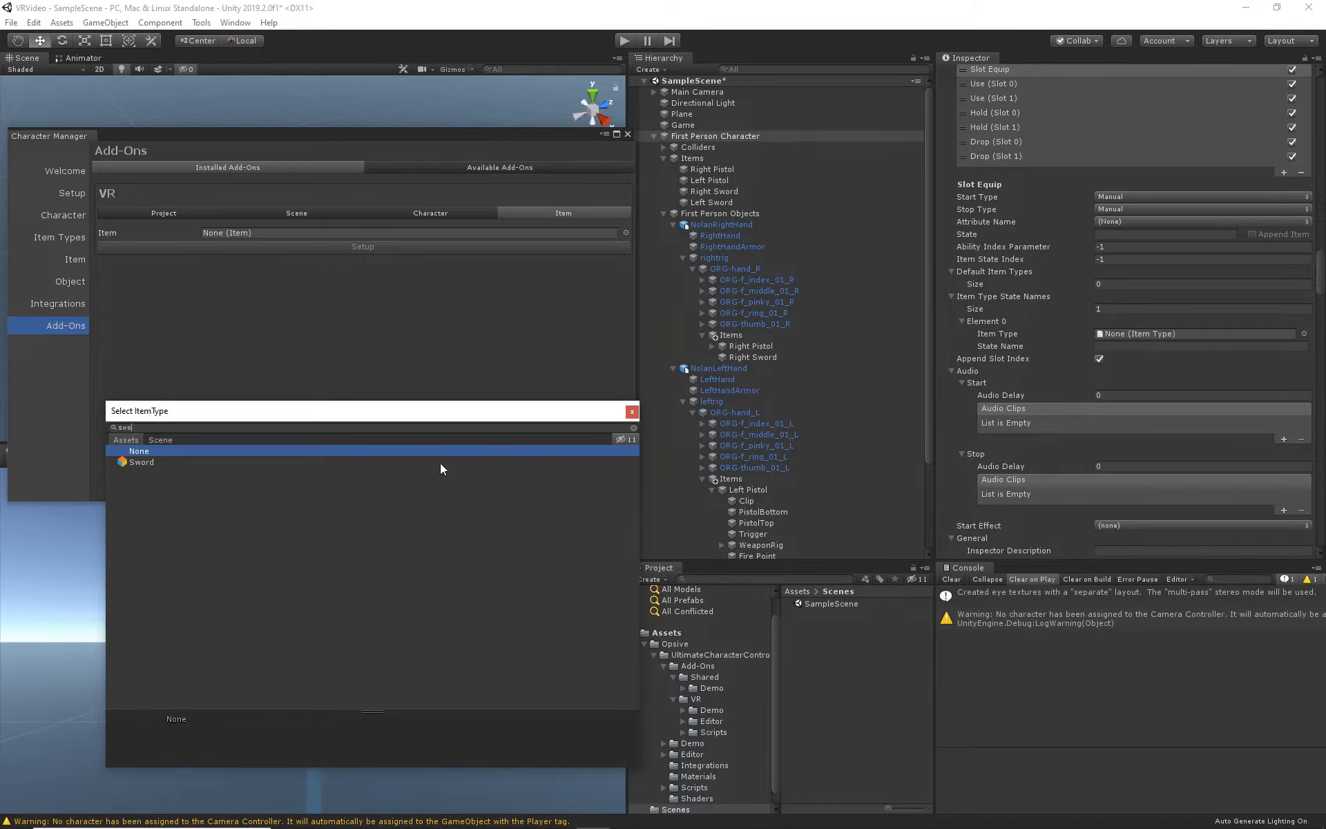
left_click(440, 463)
left_click(631, 412)
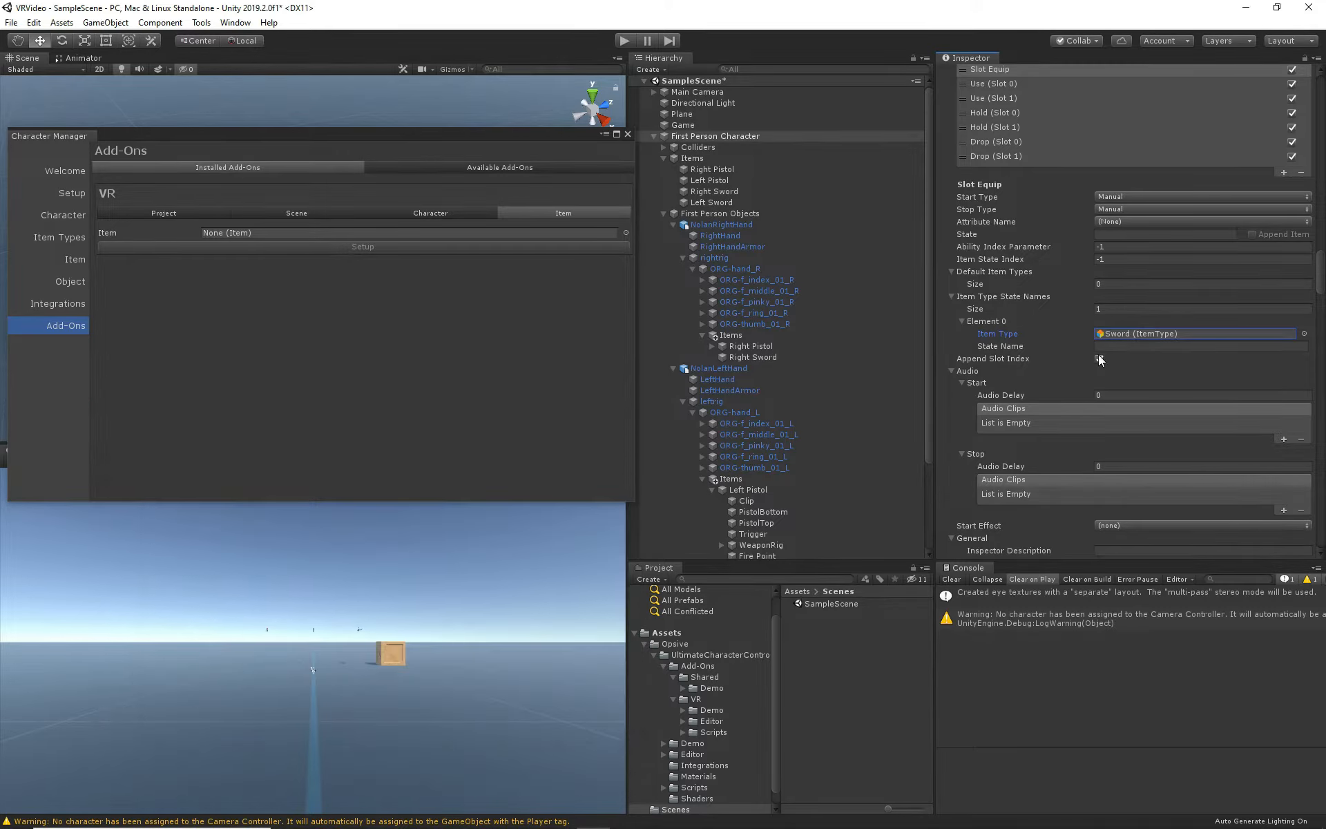
left_click(1128, 346)
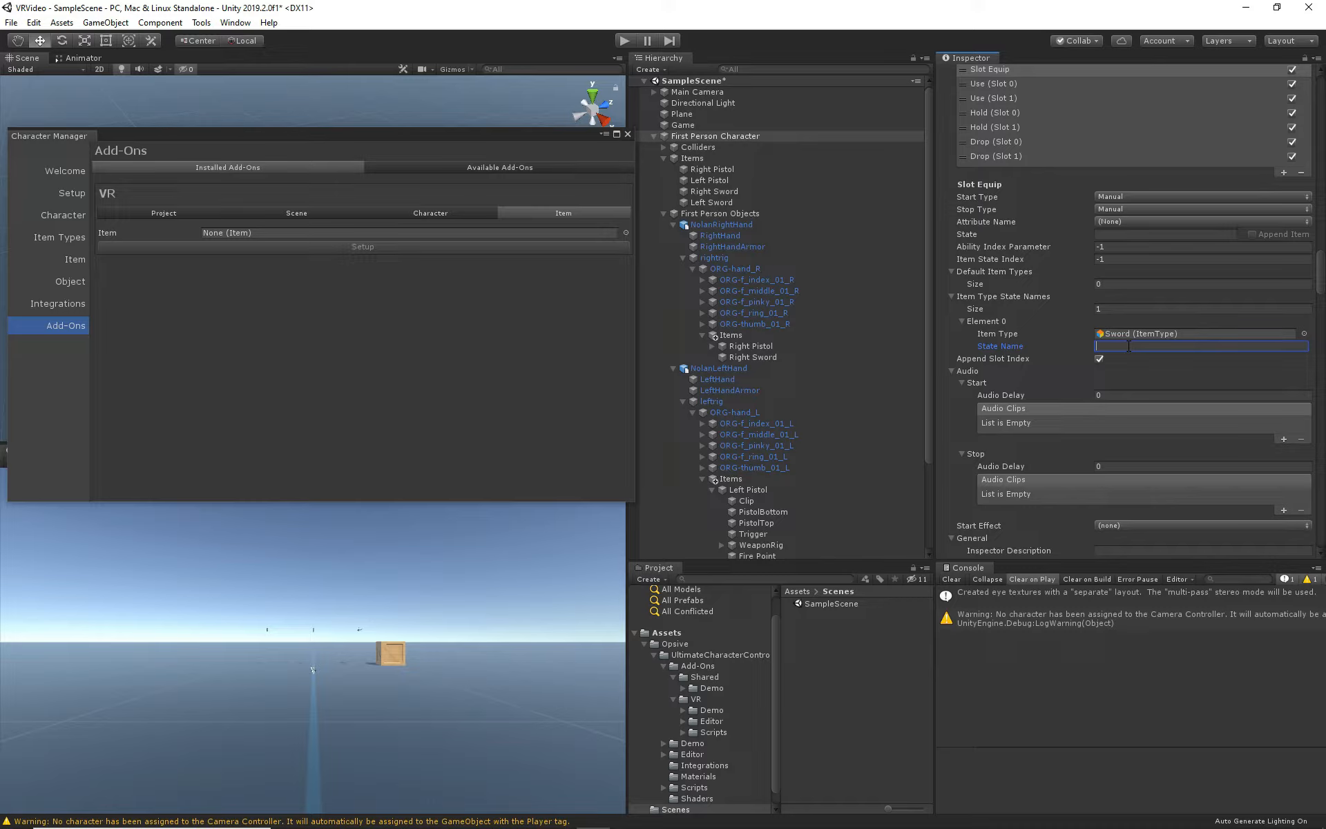
type("Sword")
left_click(1012, 359)
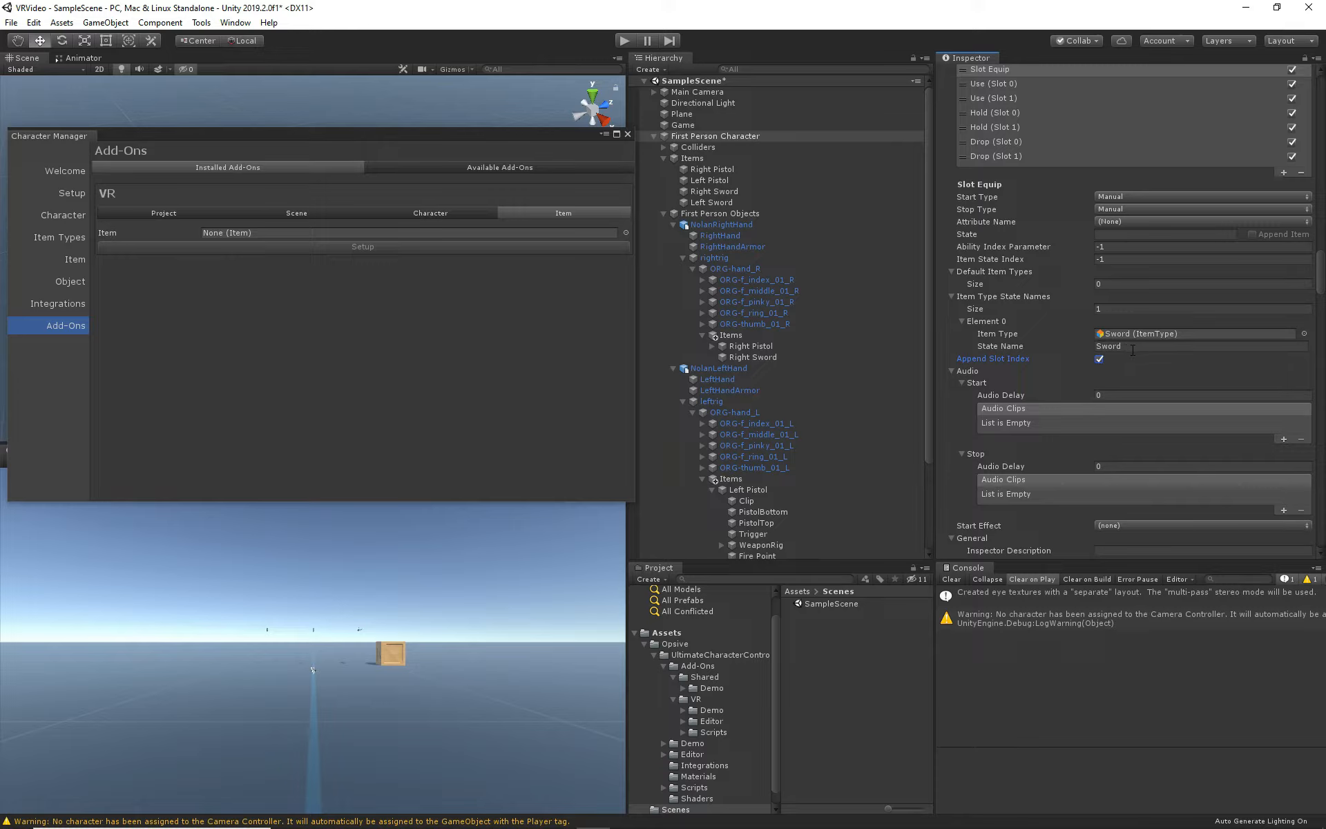
- Add the existing AutoStartUsePreset as a state of the Use (Slot 0) item ability
left_click(1008, 86)
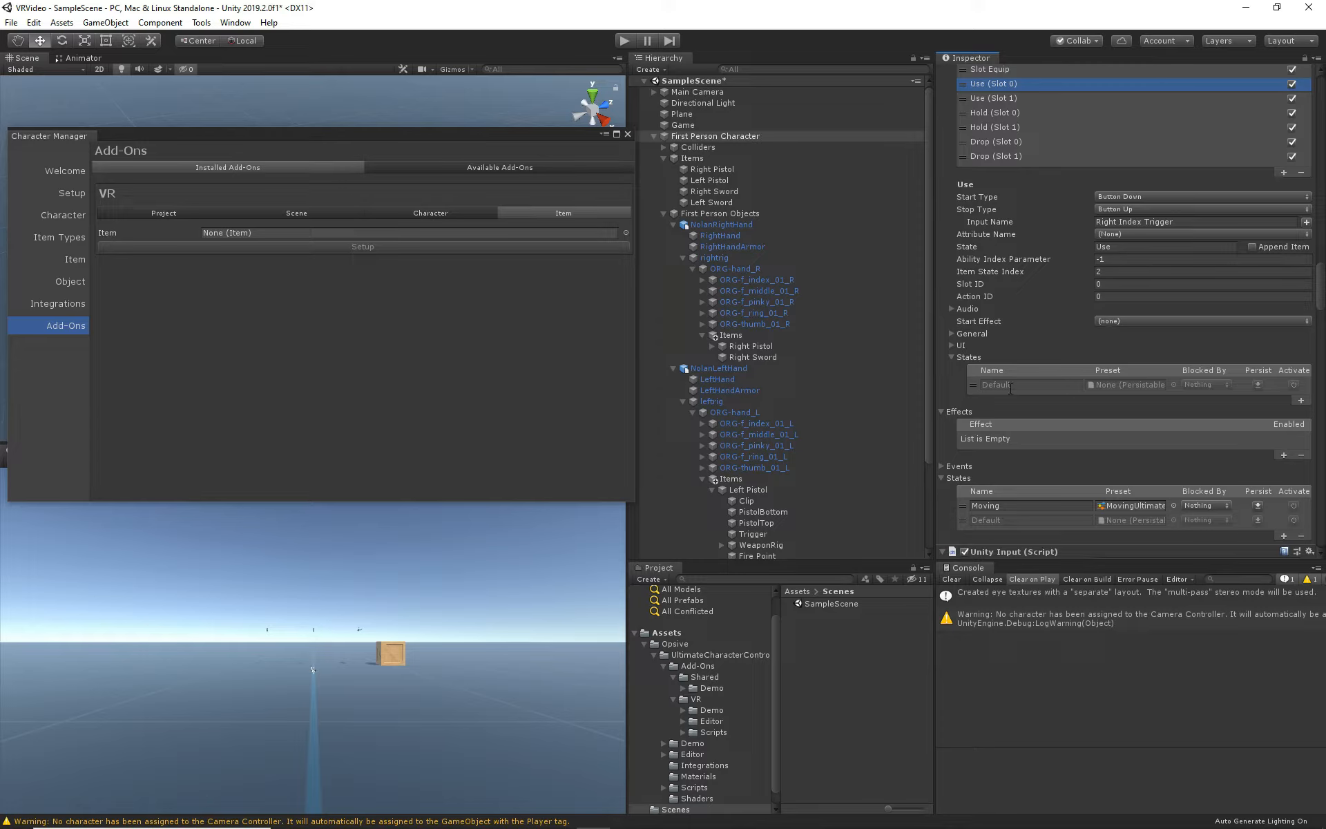
left_click(1300, 400)
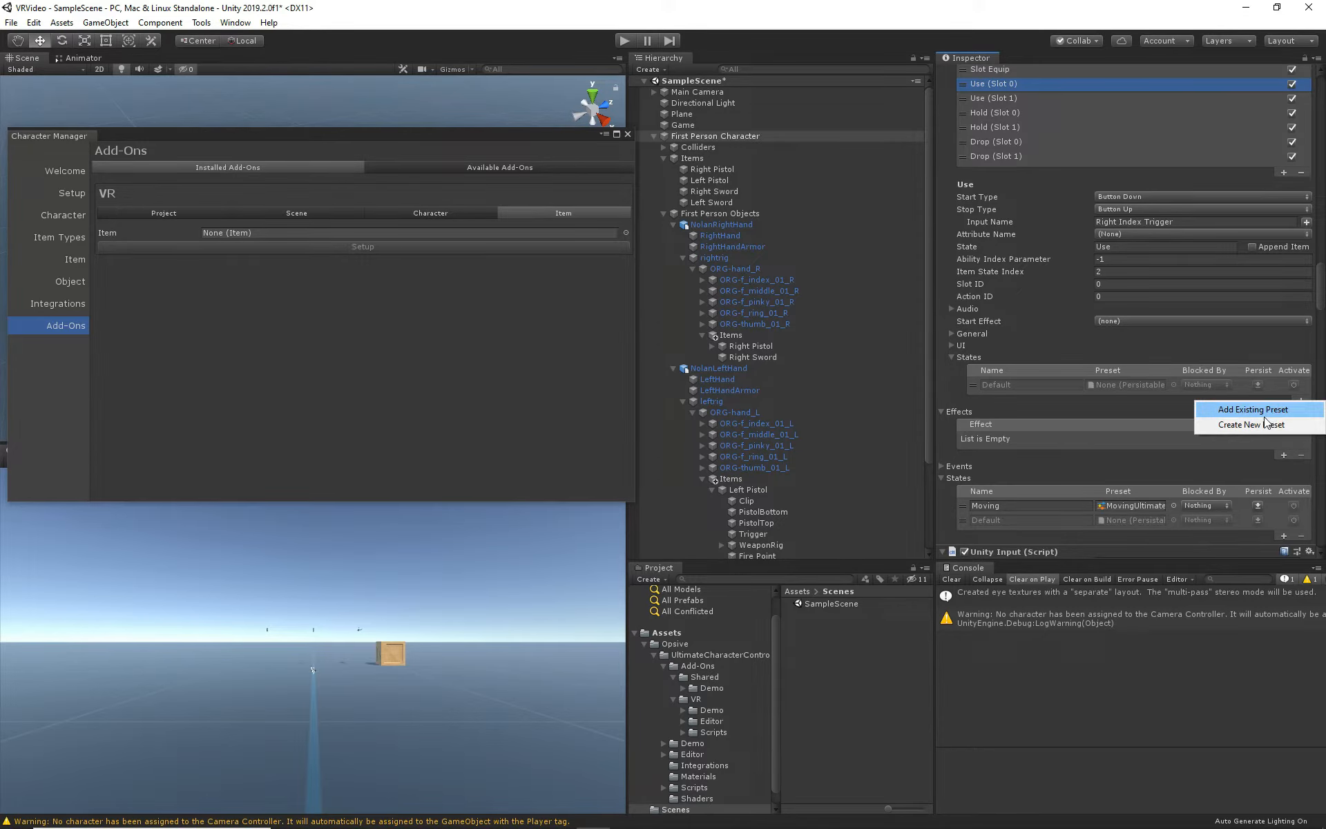
left_click(1258, 410)
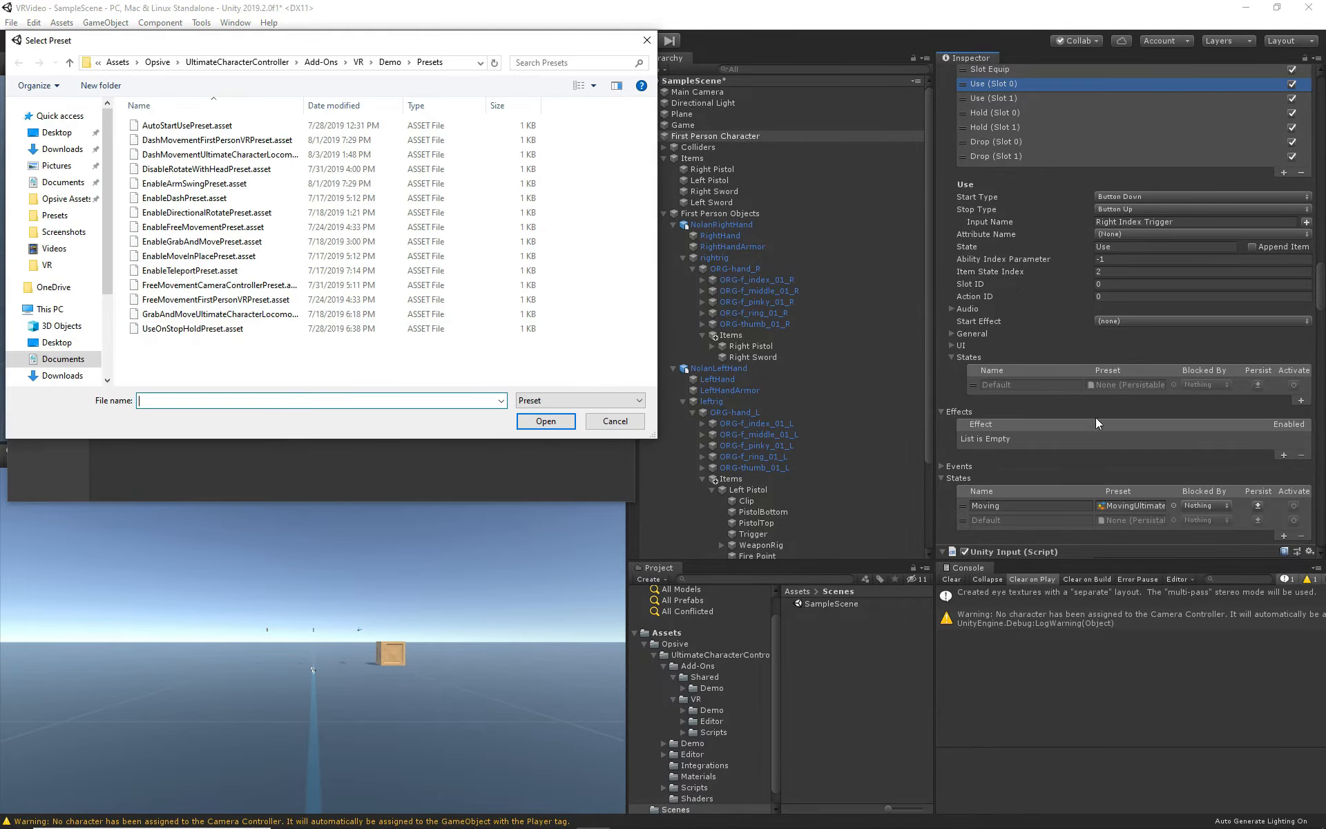
double_click(225, 126)
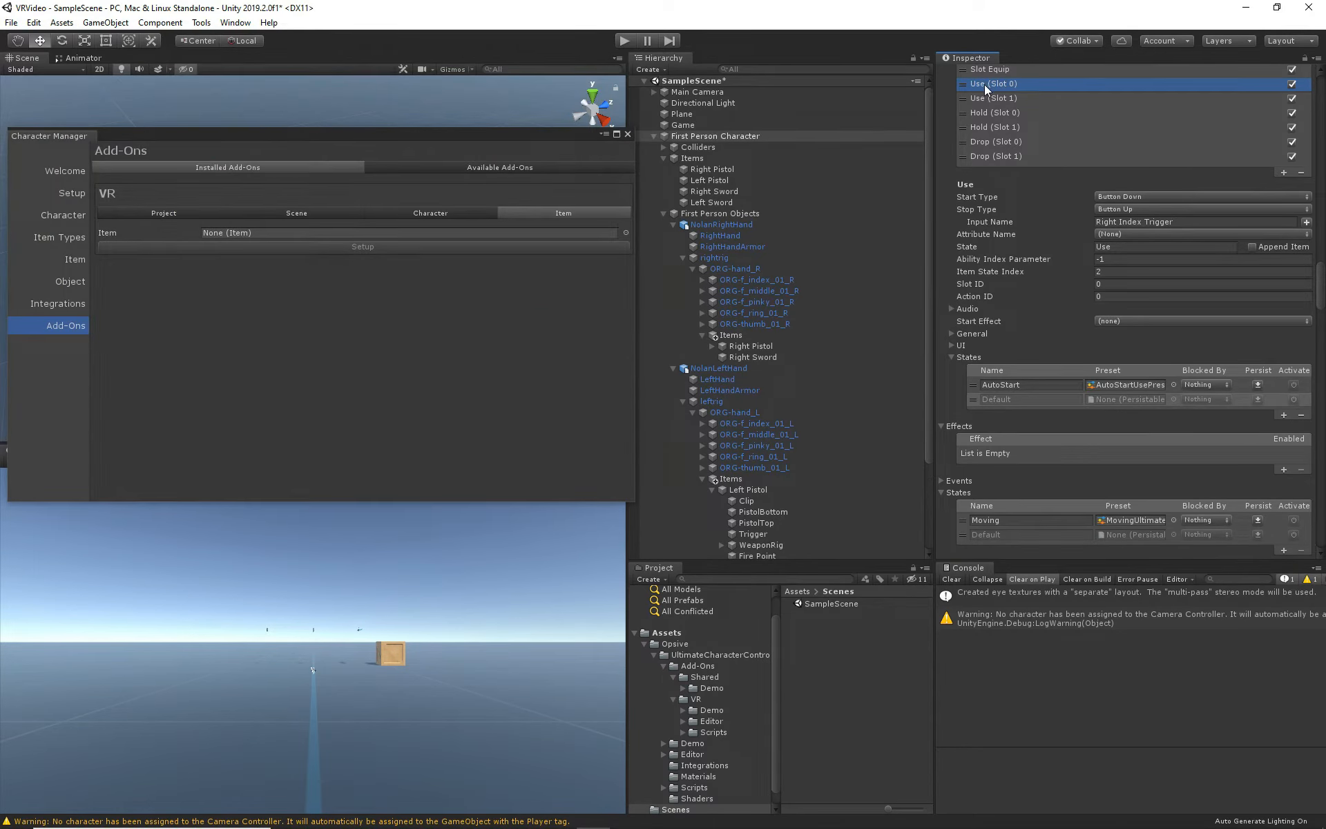
- Rename the AutoStart state of the Use (Slot 0) ability to SwordSlot0 and copy the name
left_click(1027, 385)
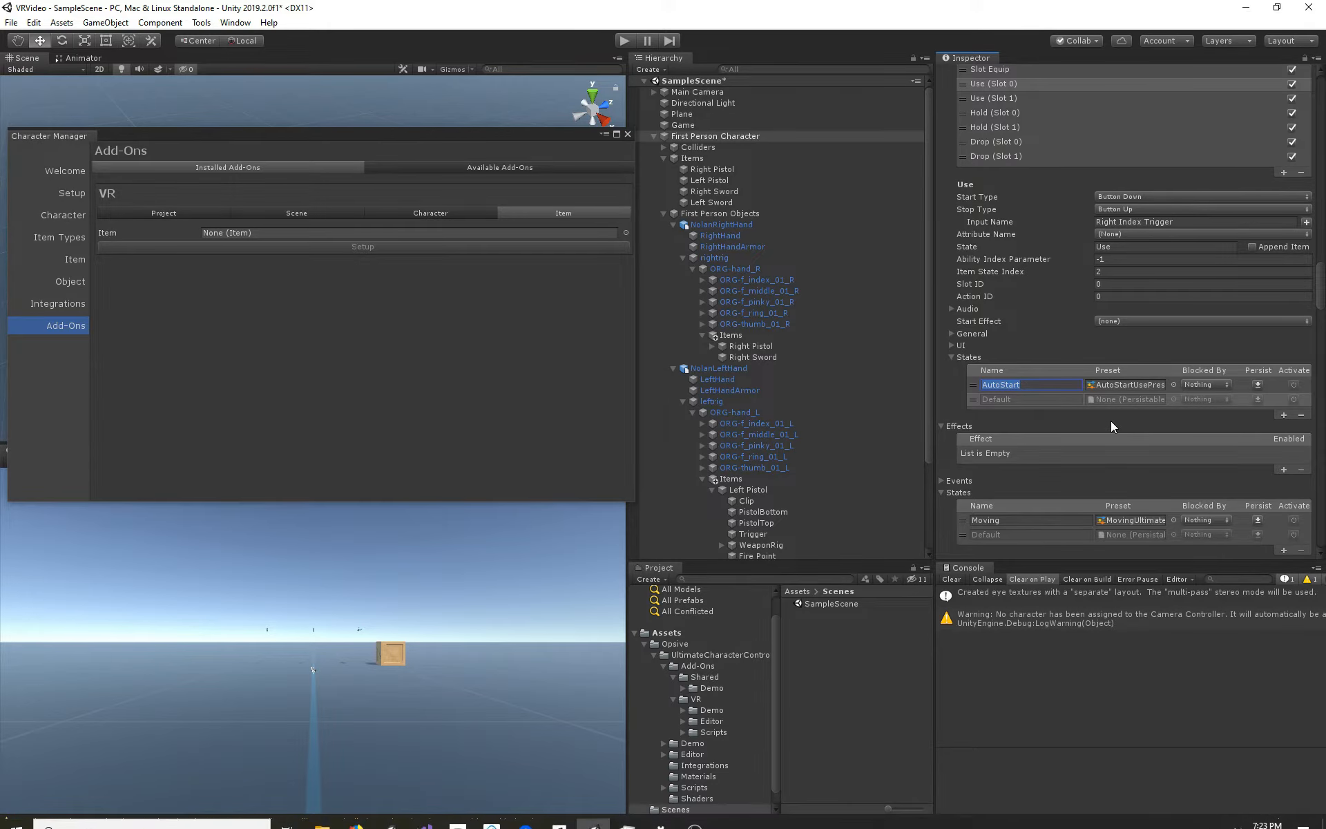
scroll(1110, 422, "down", 10)
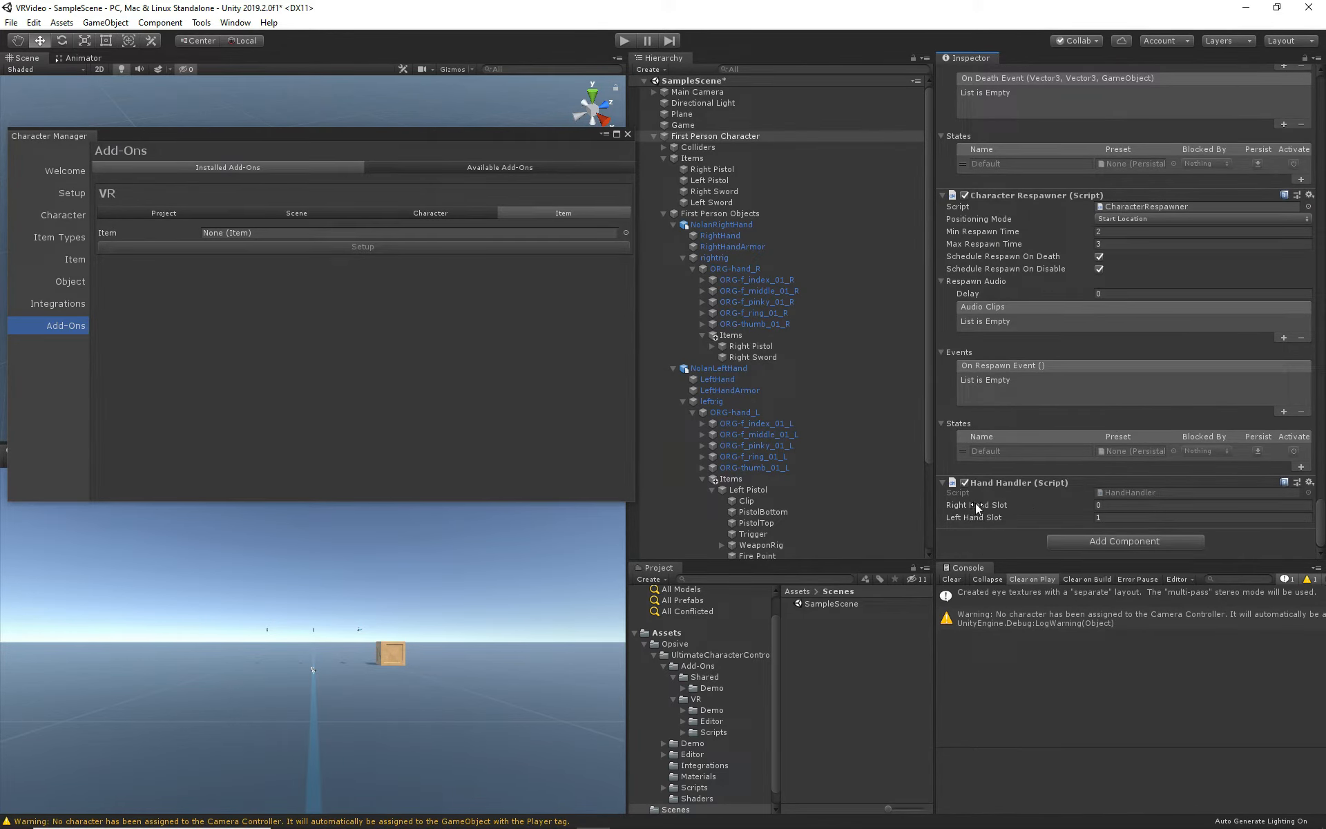
scroll(1048, 492, "up", 15)
scroll(1057, 342, "up", 15)
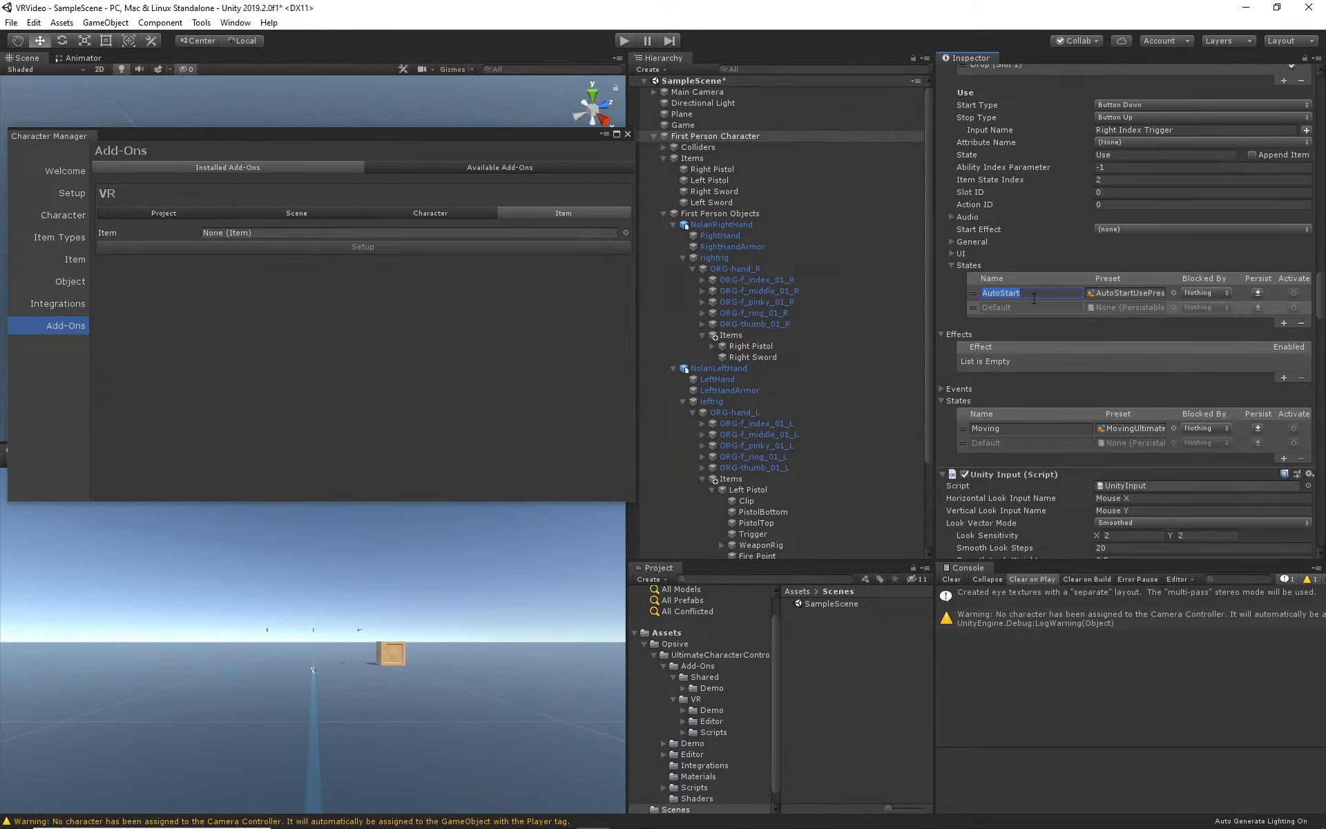
scroll(1033, 295, "up", 3)
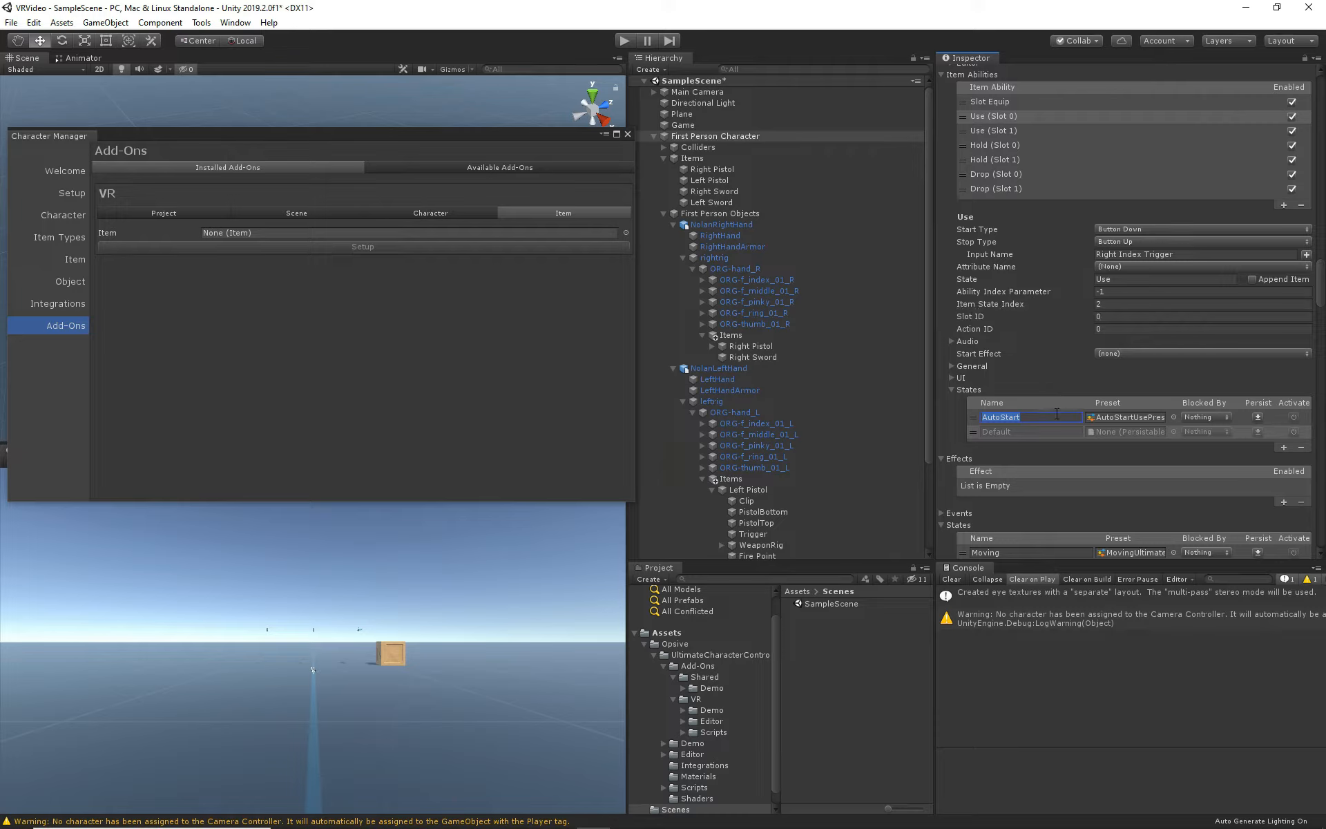
type("SwordSlot0")
key("Return")
key("ctrl+c")
- Add the existing AutoStartUsePreset as a state of the Use (Slot 1) ability and name it SwordSlot1
left_click(1013, 133)
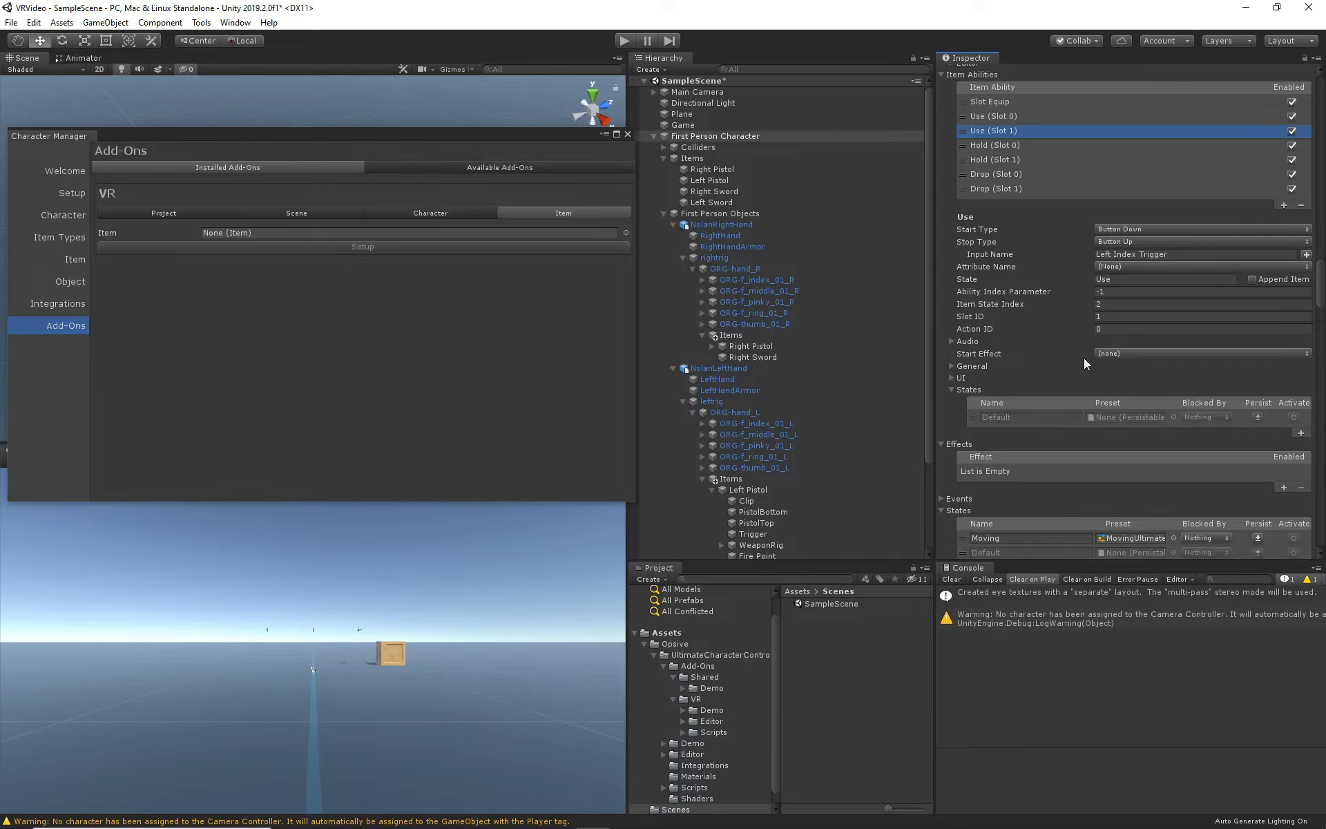
left_click(1300, 434)
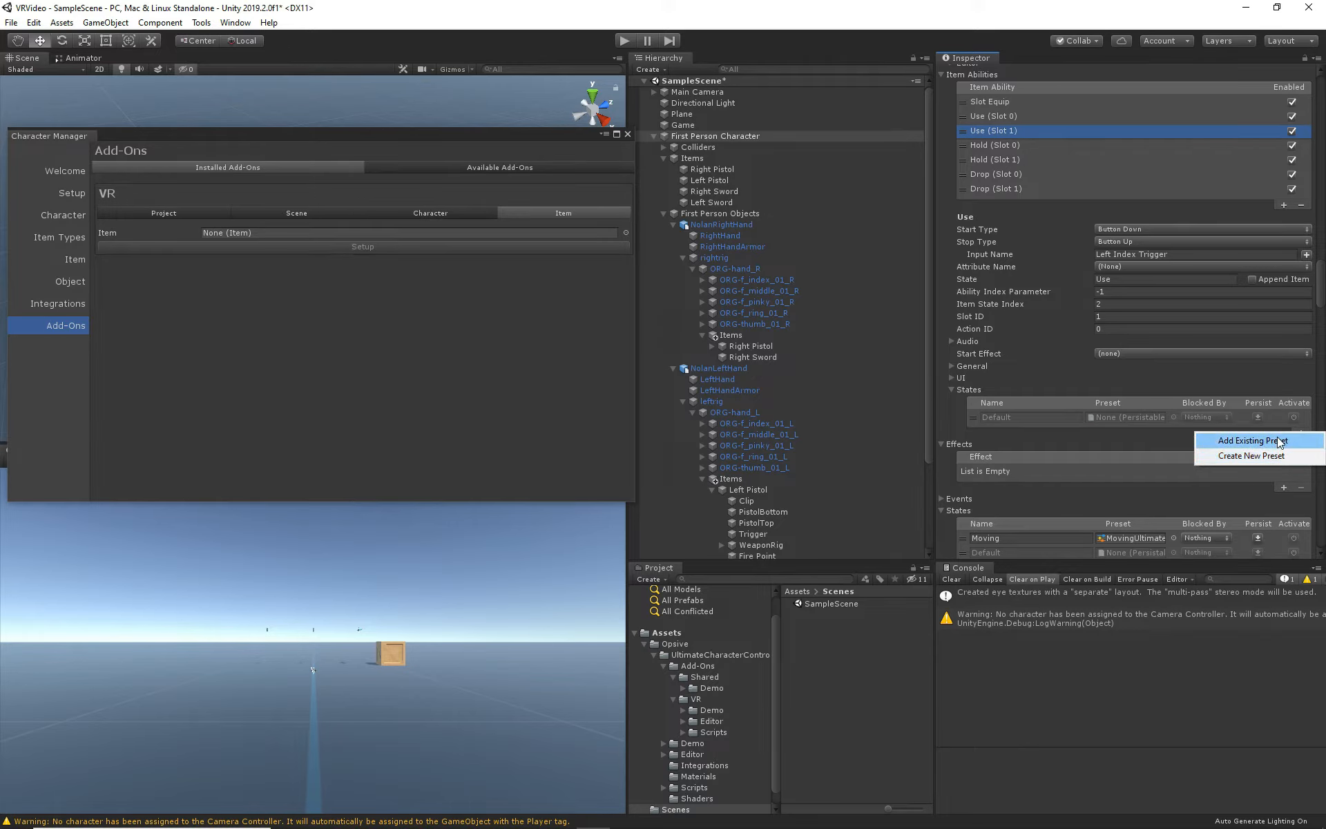
left_click(1274, 442)
left_click(222, 129)
double_click(221, 131)
left_click(1006, 417)
key("ctrl+v")
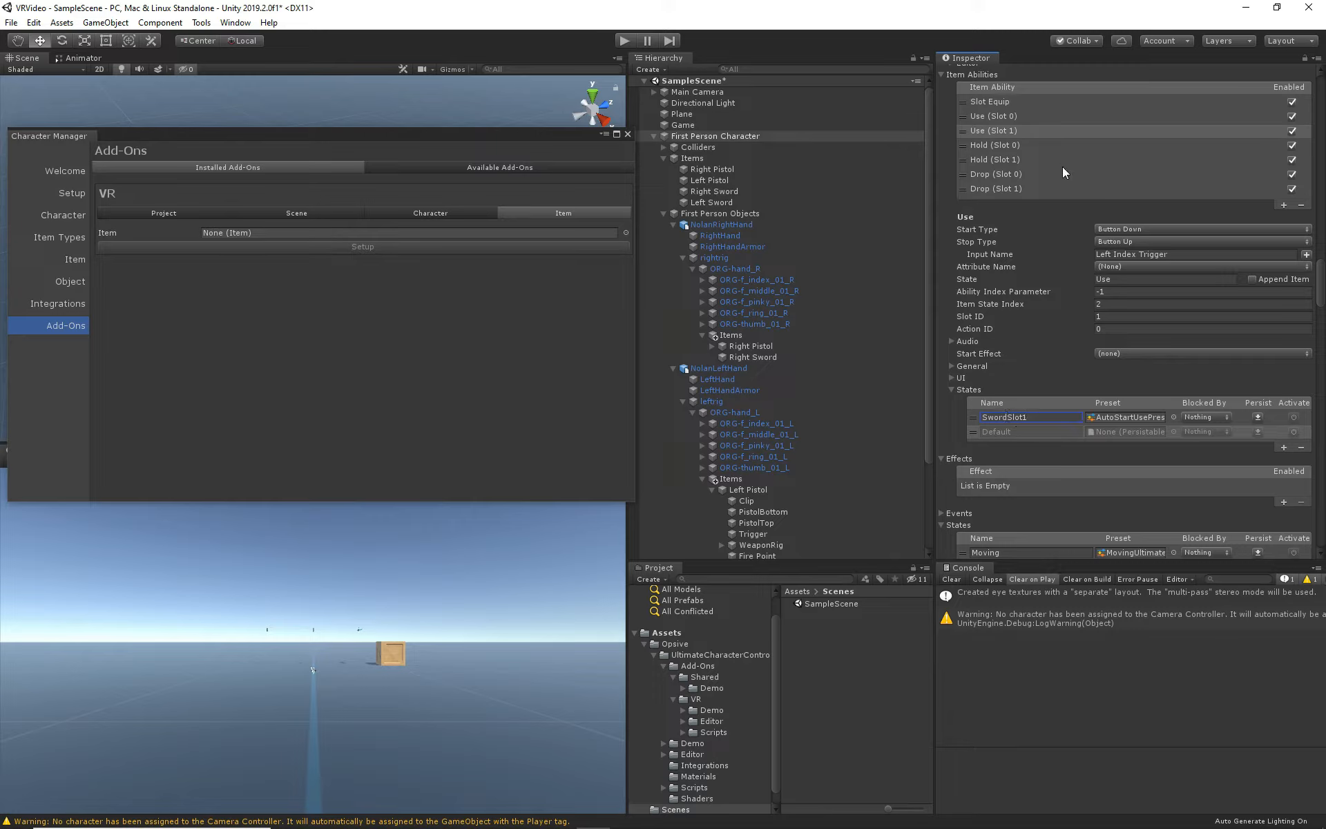
- Inspect the start and stop types in the AutoStartUsePreset asset and return to the First Person Character
left_click(1135, 415)
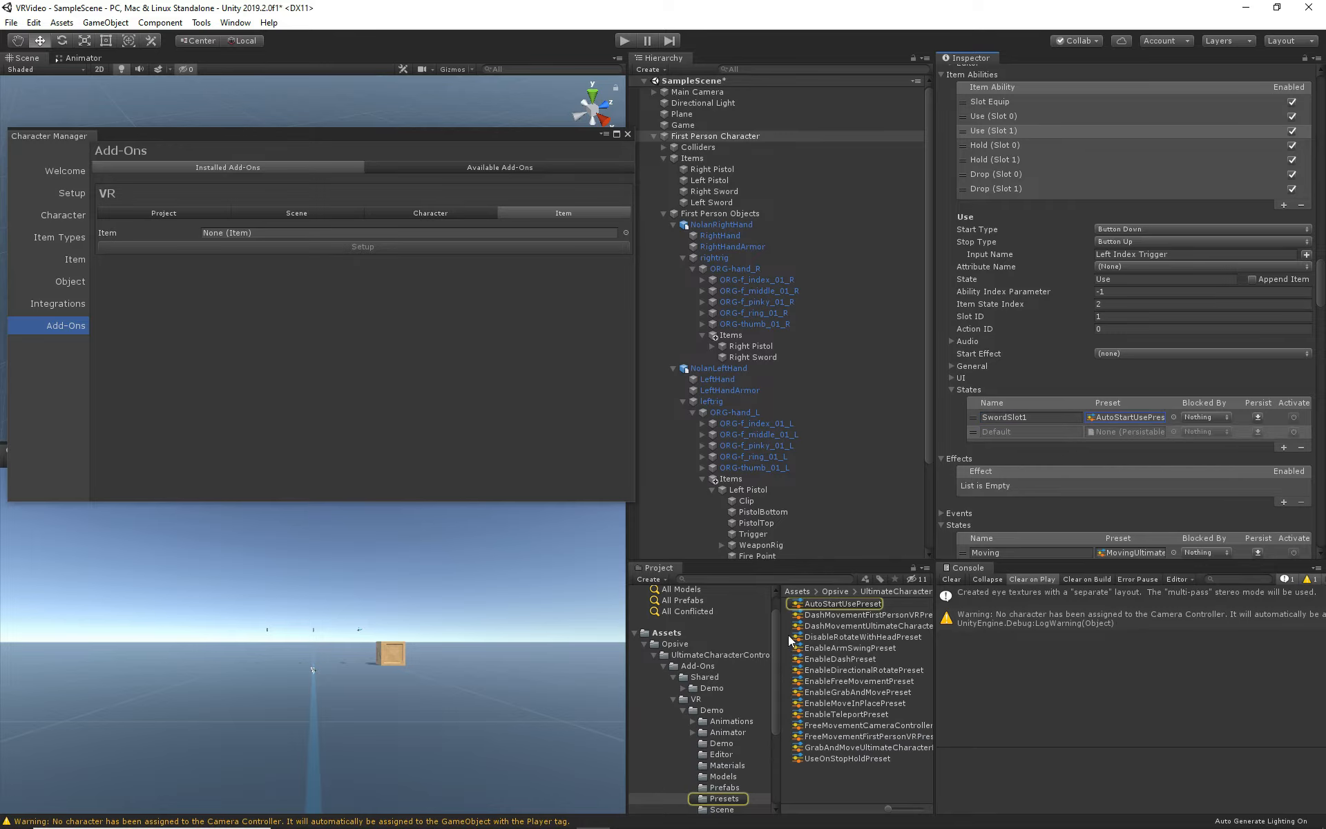
left_click(833, 605)
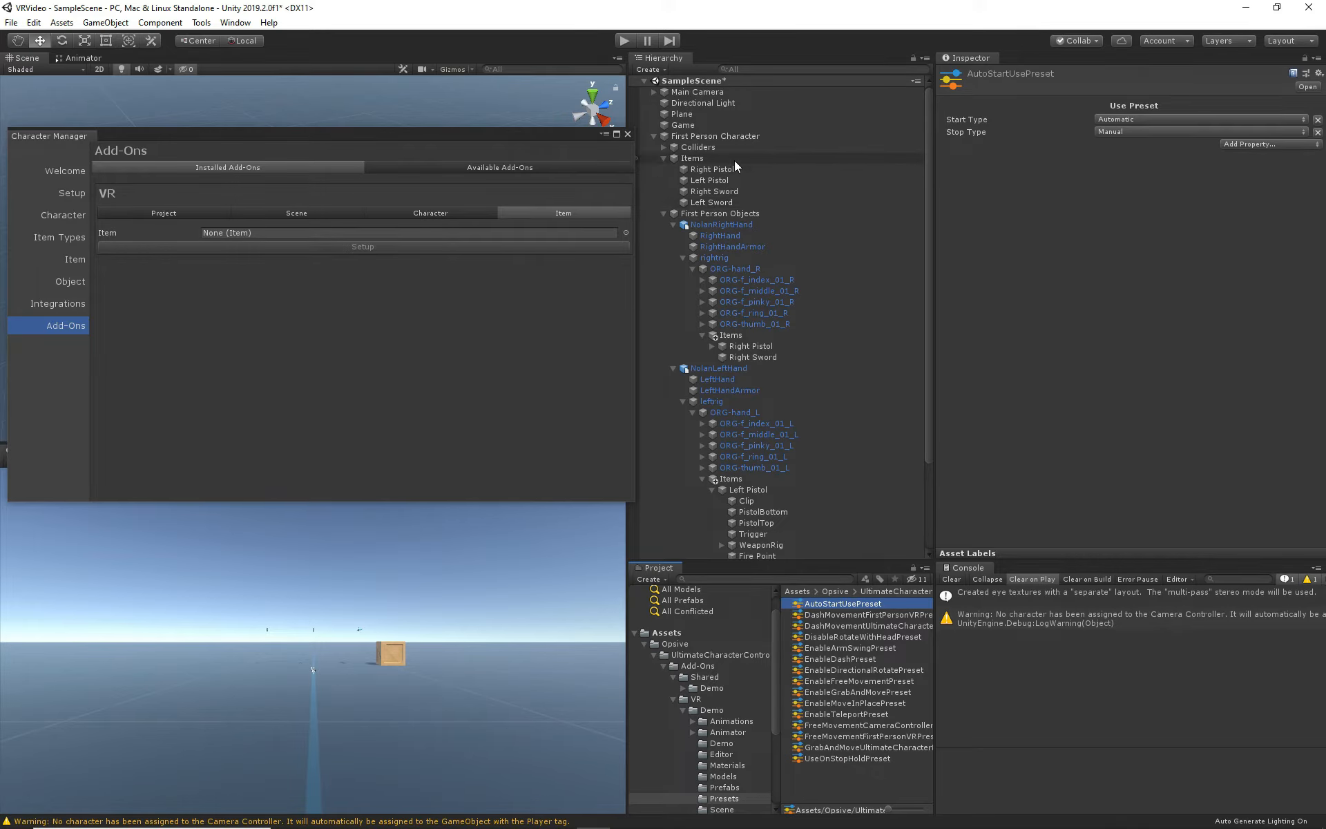
left_click(678, 135)
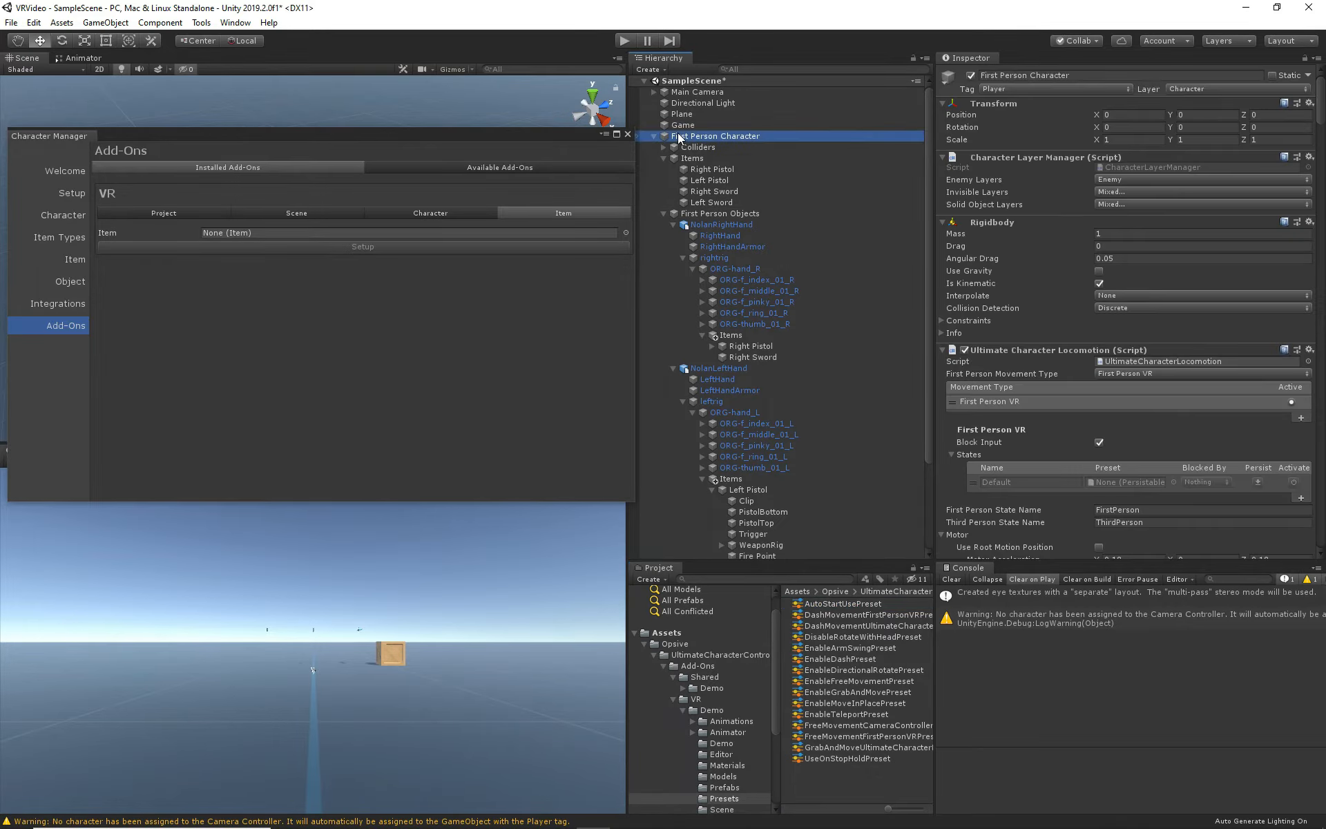
- Move the Character Manager window off the scene view, select the Plane and run the scene in play mode
left_click_drag(533, 134, 1196, 273)
left_click(733, 105)
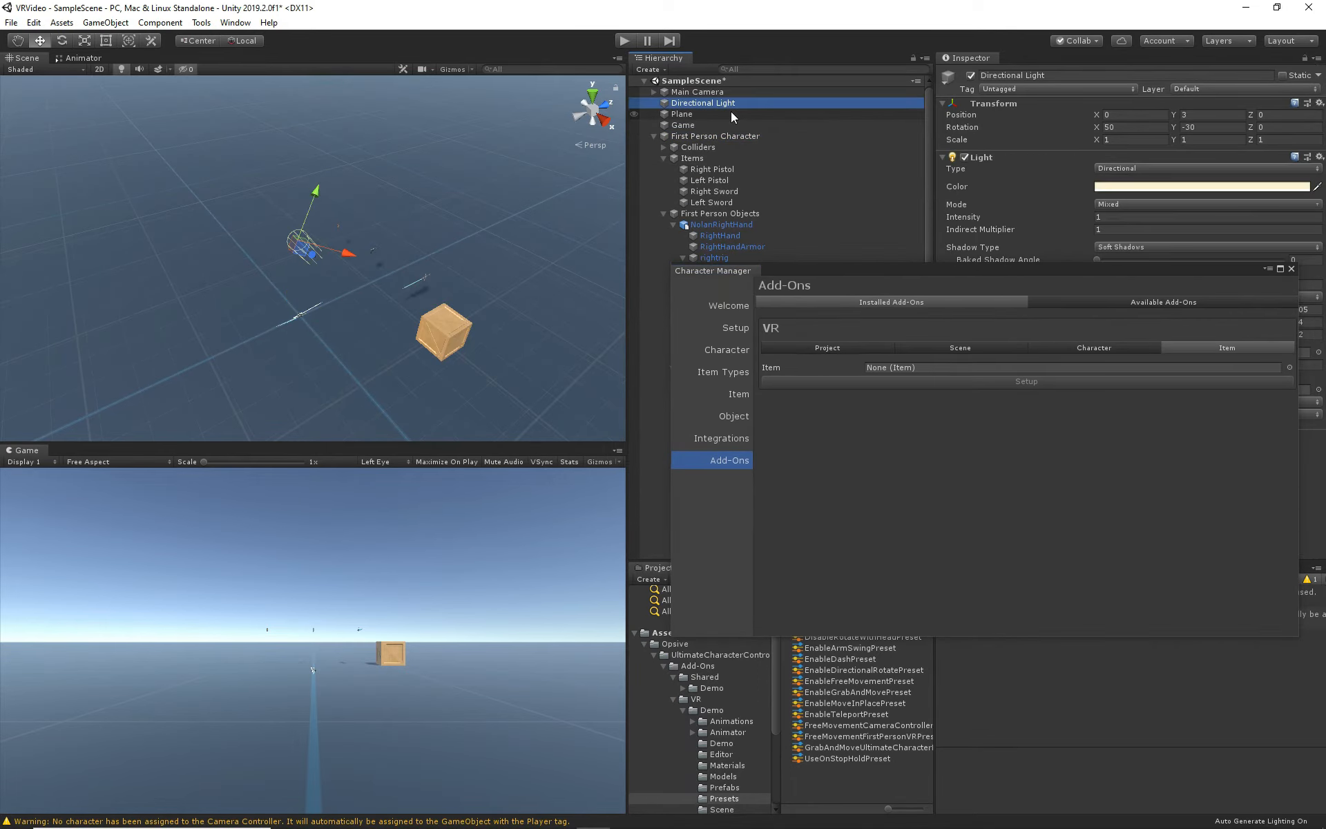
left_click(717, 115)
left_click(623, 41)
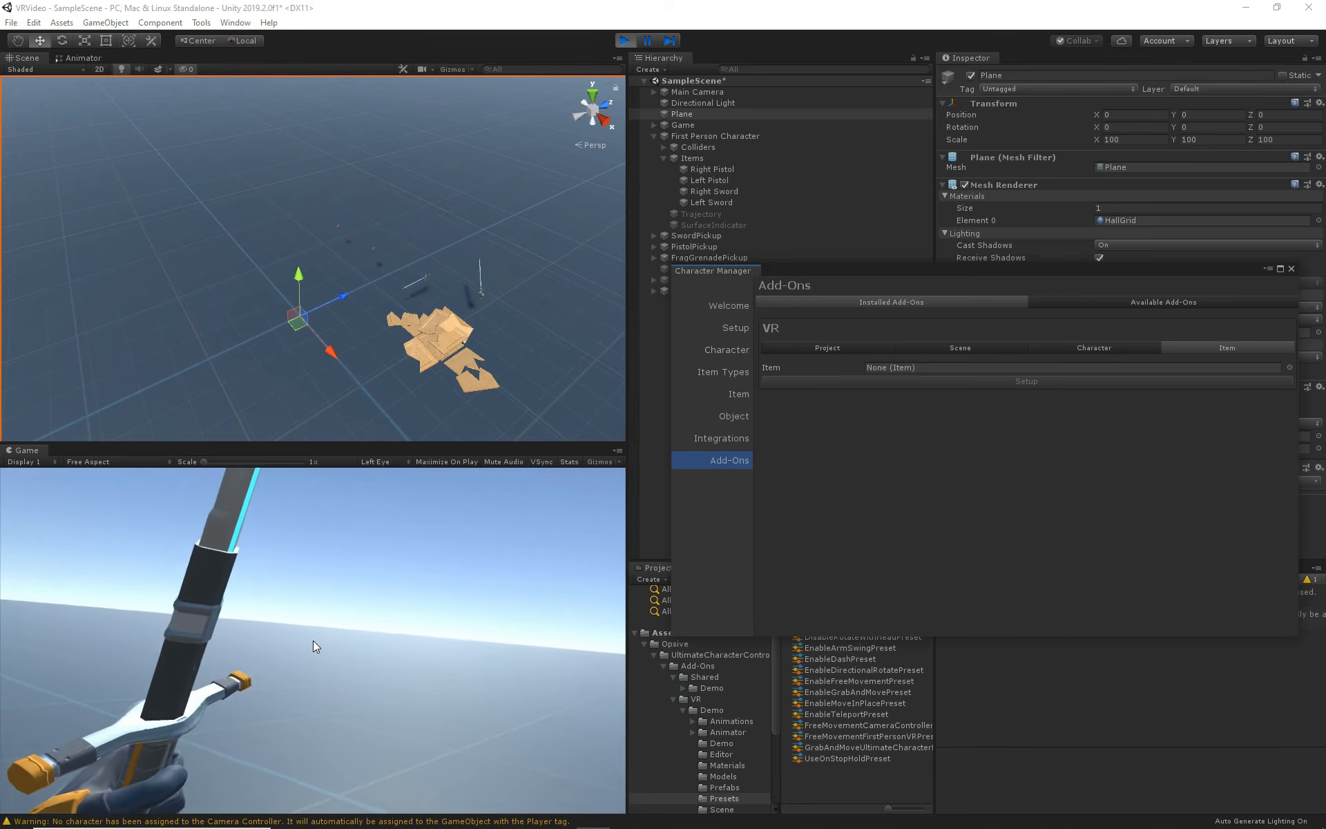
- Examine the First Person Character's item abilities while the scene is playing
left_click_drag(864, 271, 350, 246)
left_click(711, 136)
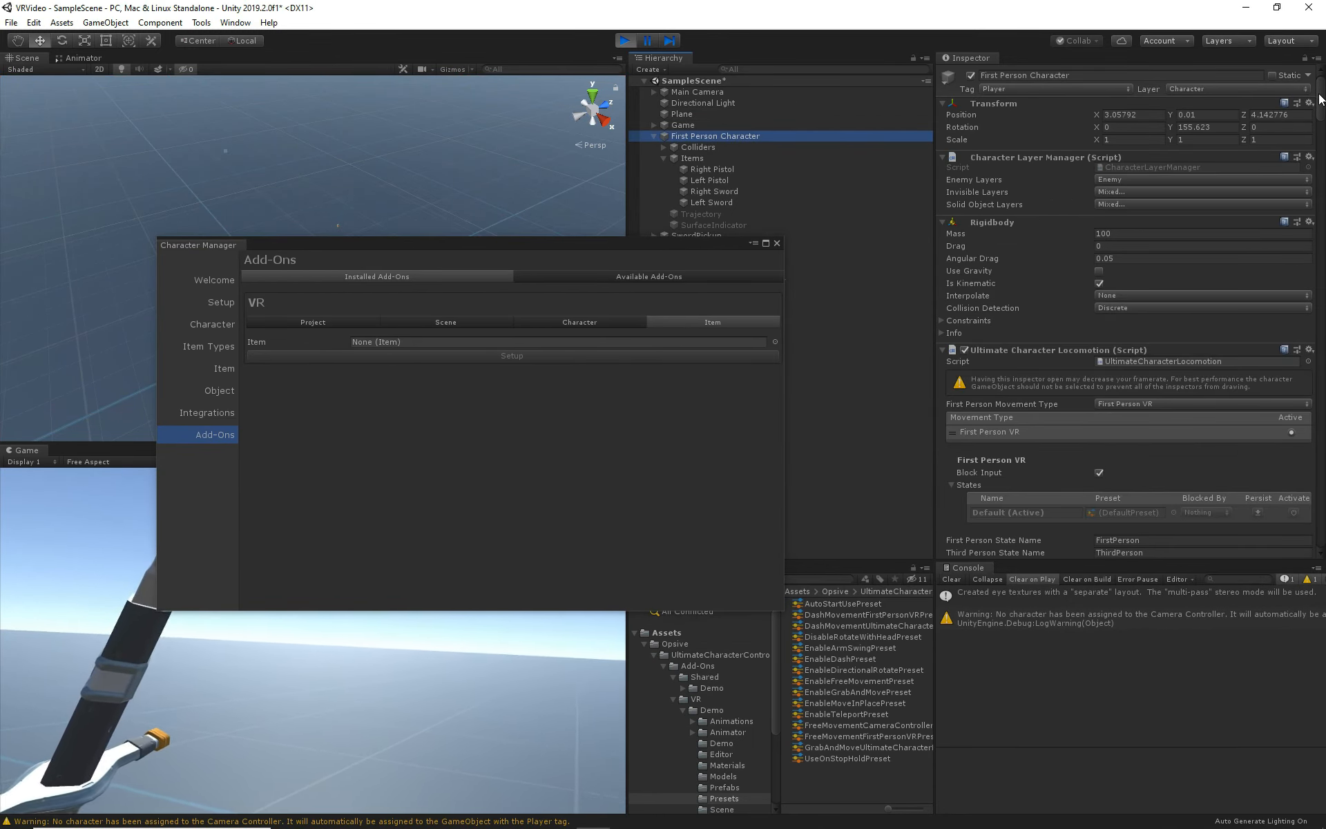
left_click_drag(1320, 97, 1323, 250)
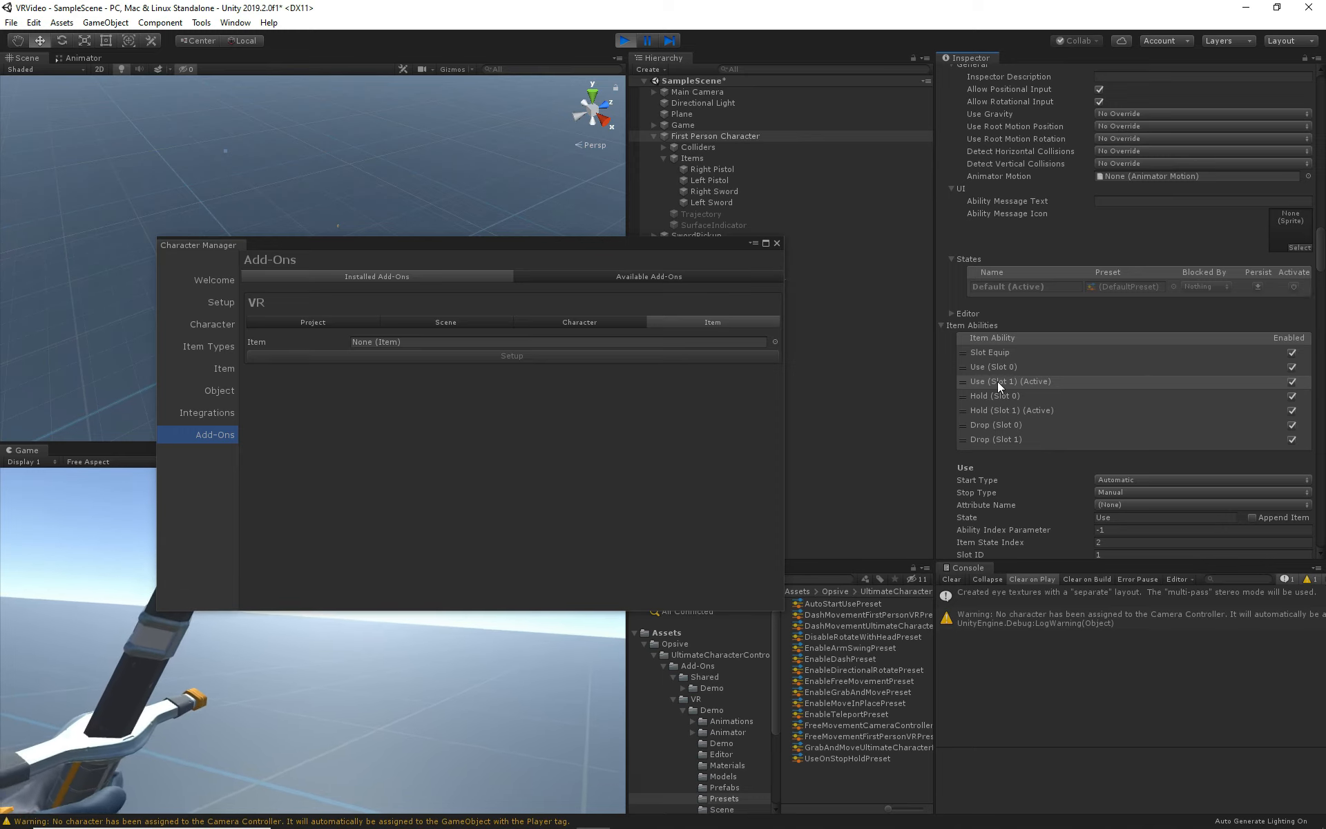